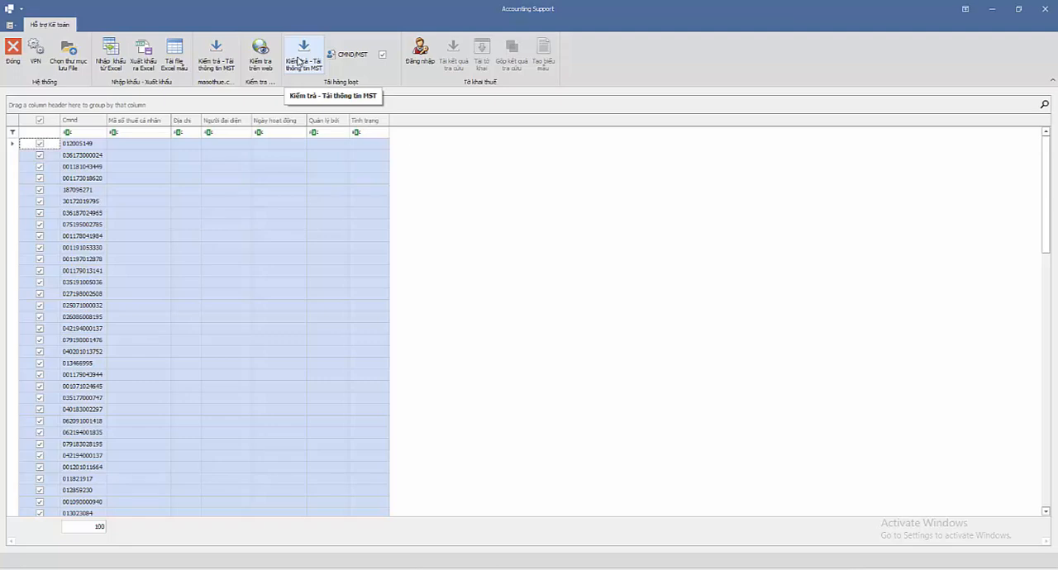
Step: Run the bulk tax code check and download for all selected ID numbers, and dismiss the completion notices
{"action": "left_click", "coordinate": [299, 61]}
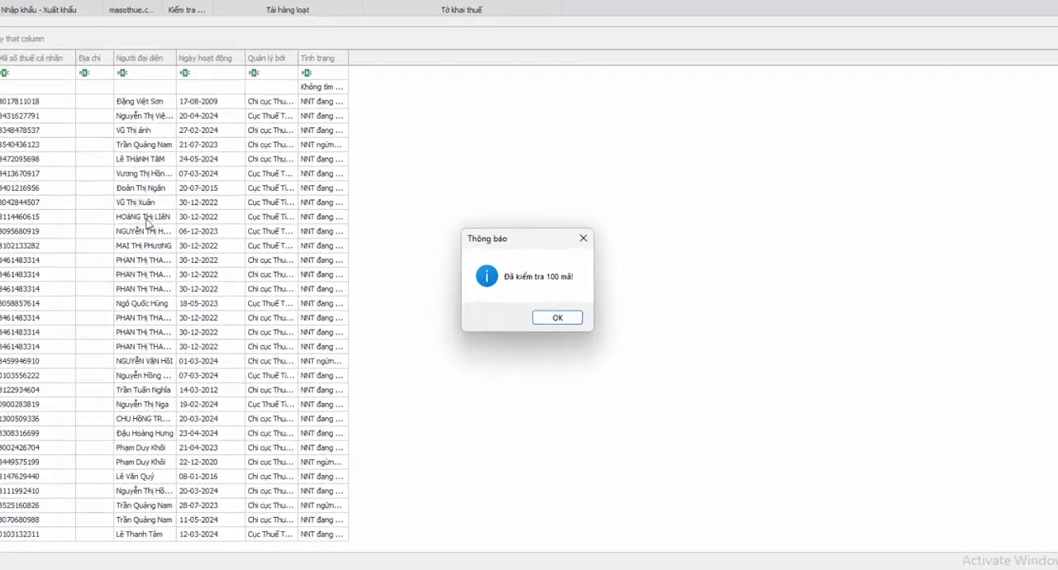
{"action": "left_click", "coordinate": [558, 312]}
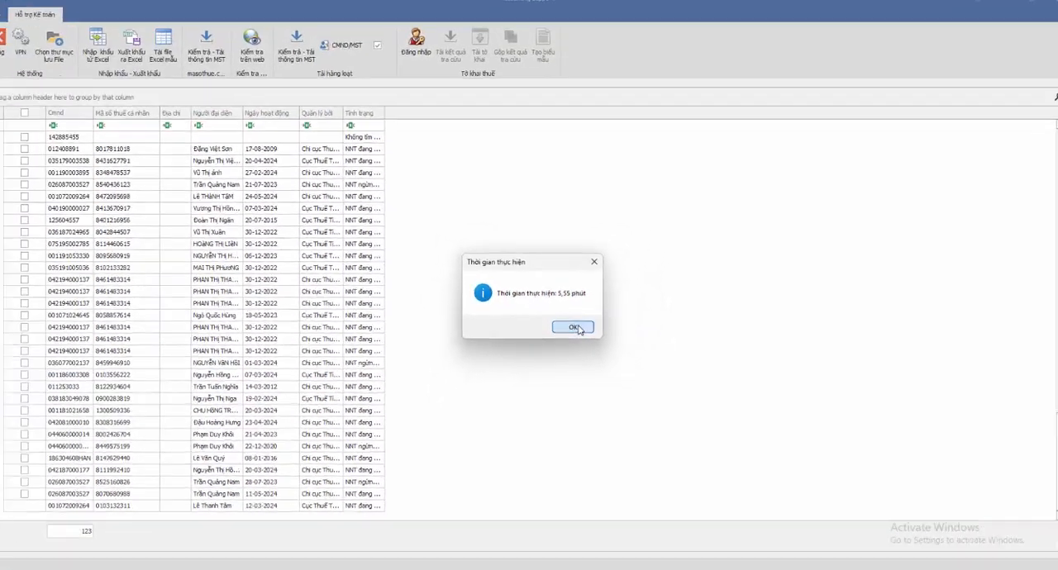
{"action": "left_click", "coordinate": [586, 312]}
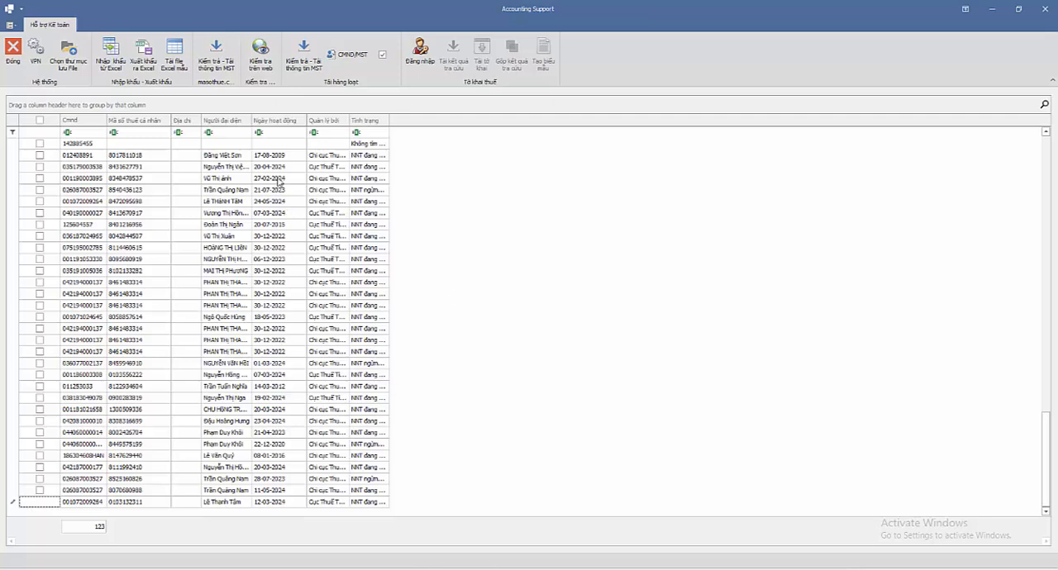
Step: Look through the downloaded tax codes, representatives, activity dates and statuses across the whole results grid
{"action": "left_click", "coordinate": [265, 182]}
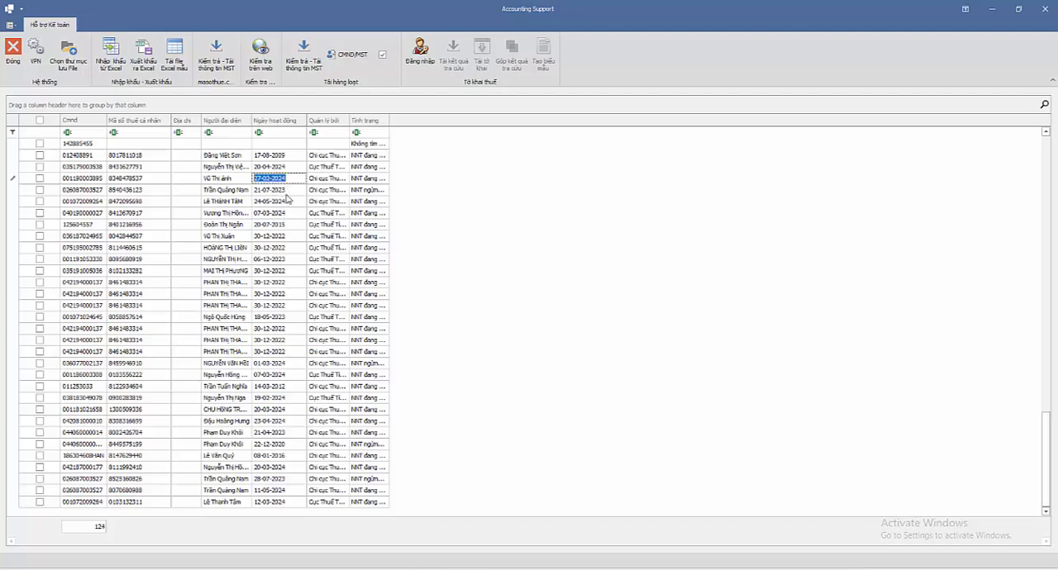
{"action": "left_click", "coordinate": [581, 206]}
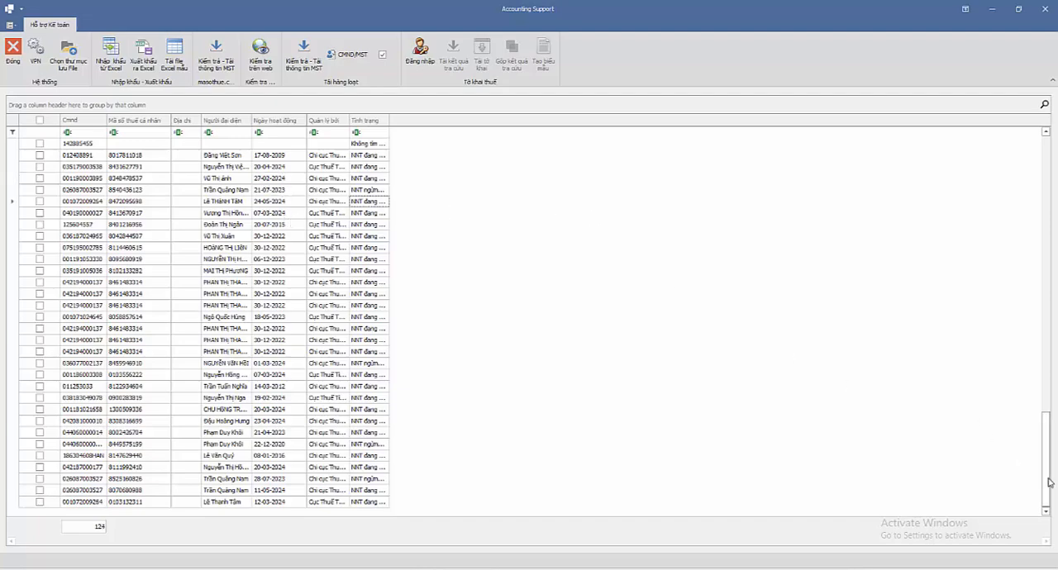
{"action": "scroll", "coordinate": [834, 417], "scroll_direction": "up", "scroll_amount": 20}
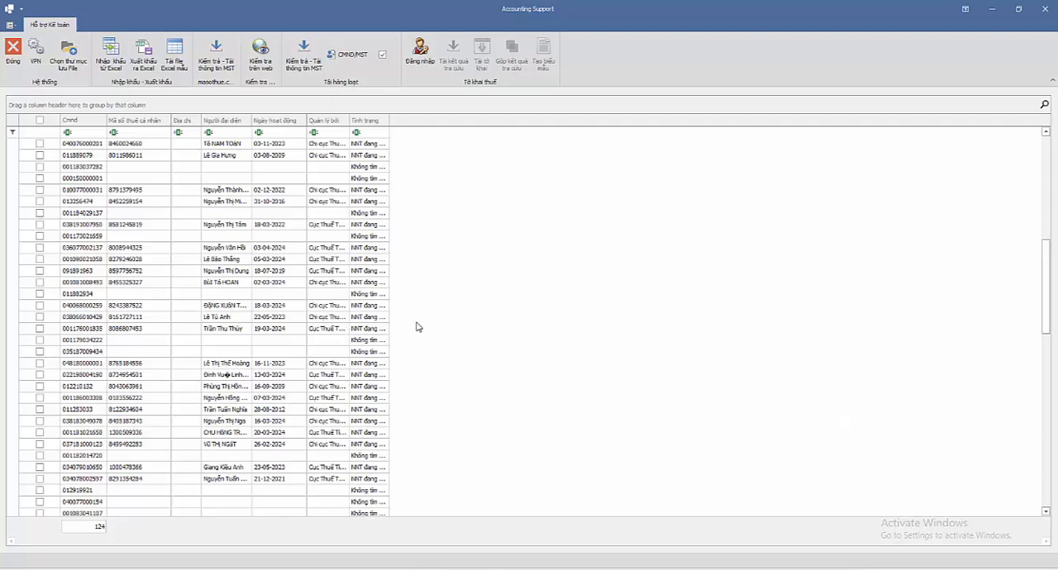
{"action": "scroll", "coordinate": [447, 327], "scroll_direction": "up", "scroll_amount": 10}
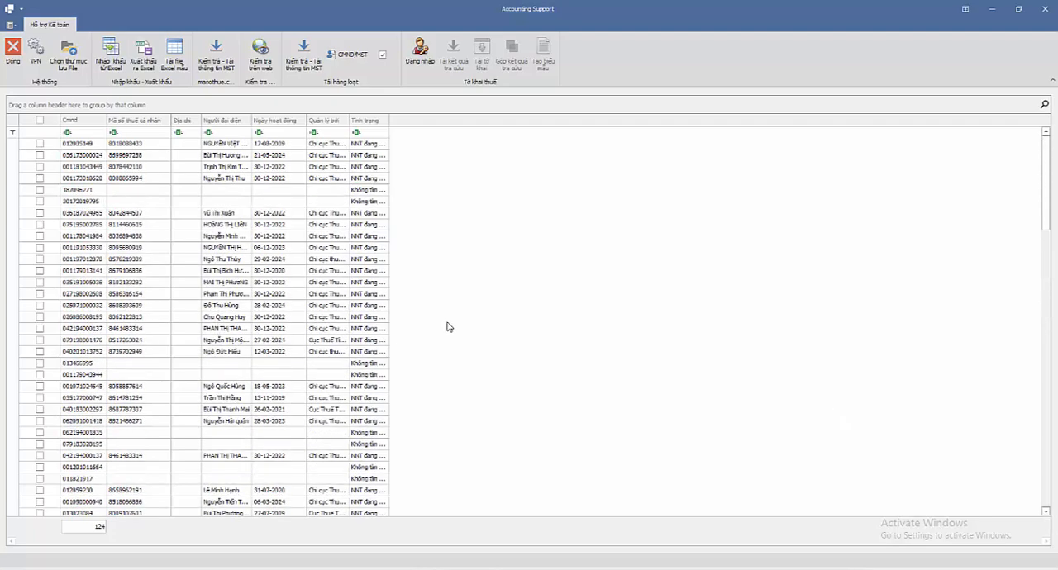
{"action": "scroll", "coordinate": [447, 328], "scroll_direction": "down", "scroll_amount": 20}
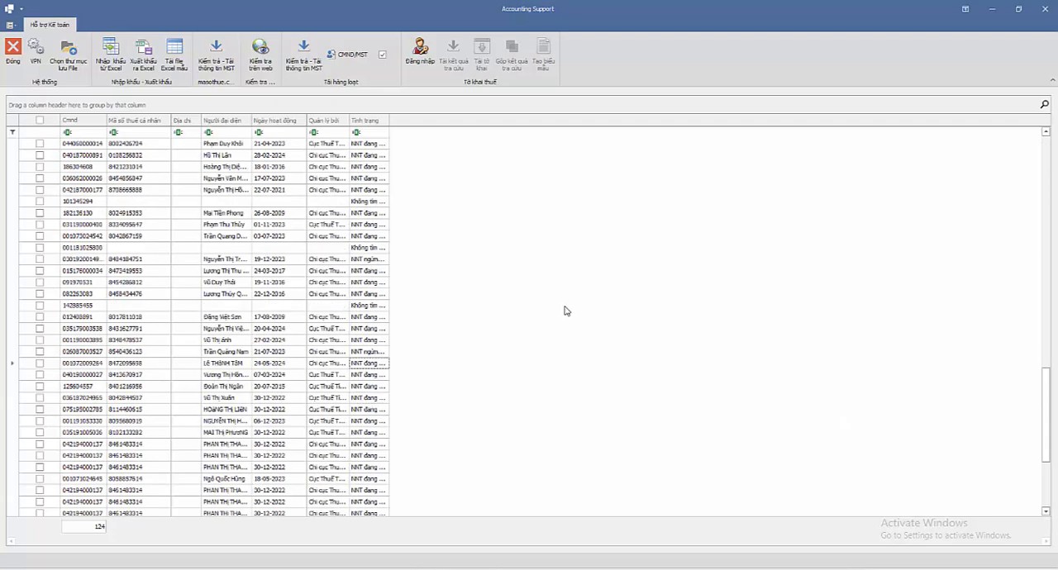
{"action": "scroll", "coordinate": [566, 311], "scroll_direction": "down", "scroll_amount": 5}
{"action": "scroll", "coordinate": [566, 310], "scroll_direction": "up", "scroll_amount": 15}
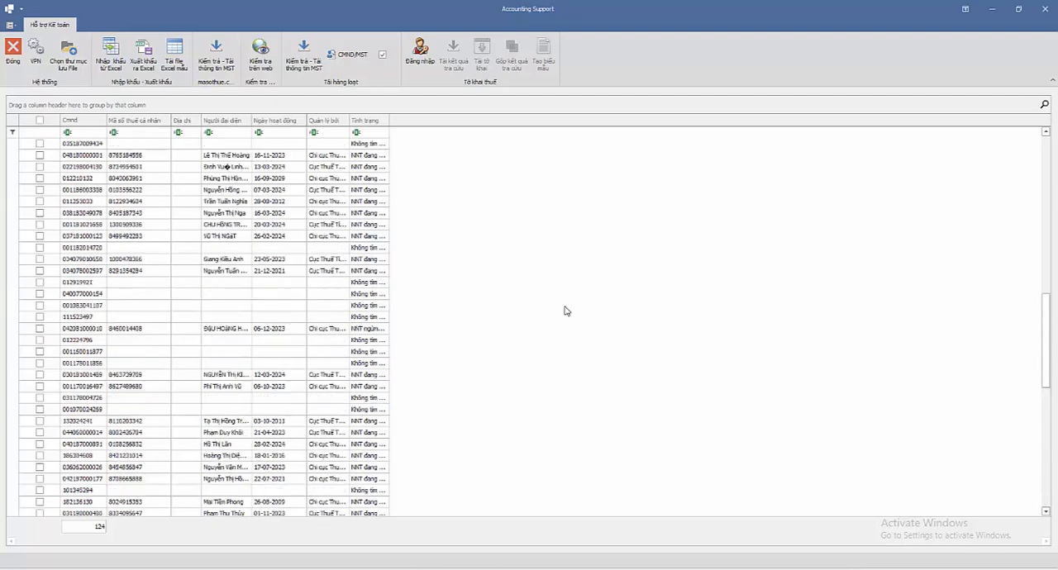
{"action": "scroll", "coordinate": [566, 311], "scroll_direction": "up", "scroll_amount": 10}
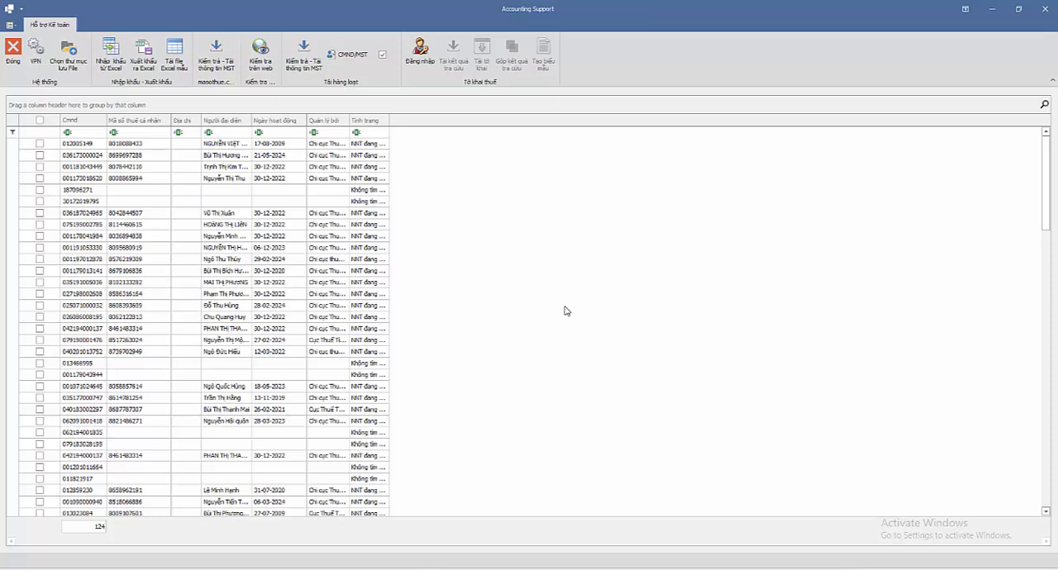
Step: Best-fit the width of the Tình trạng column and review the full status texts
{"action": "right_click", "coordinate": [370, 123]}
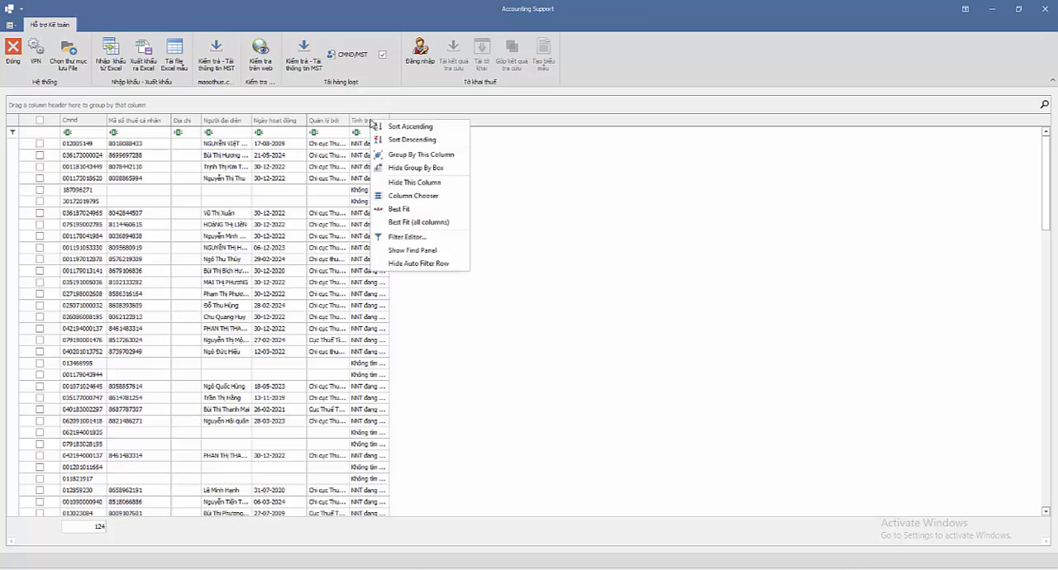
{"action": "left_click", "coordinate": [403, 209]}
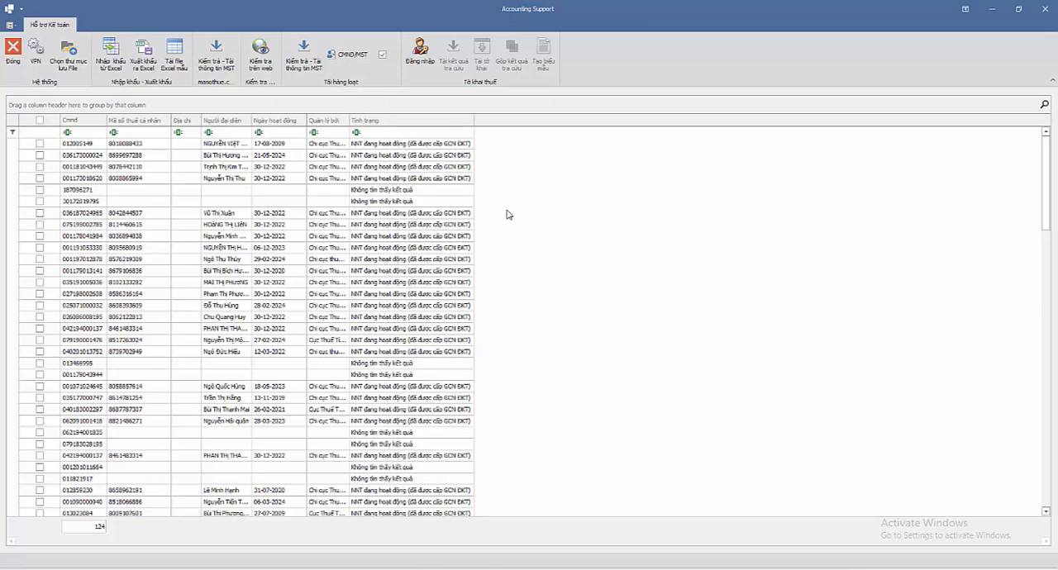
{"action": "scroll", "coordinate": [555, 185], "scroll_direction": "down", "scroll_amount": 3}
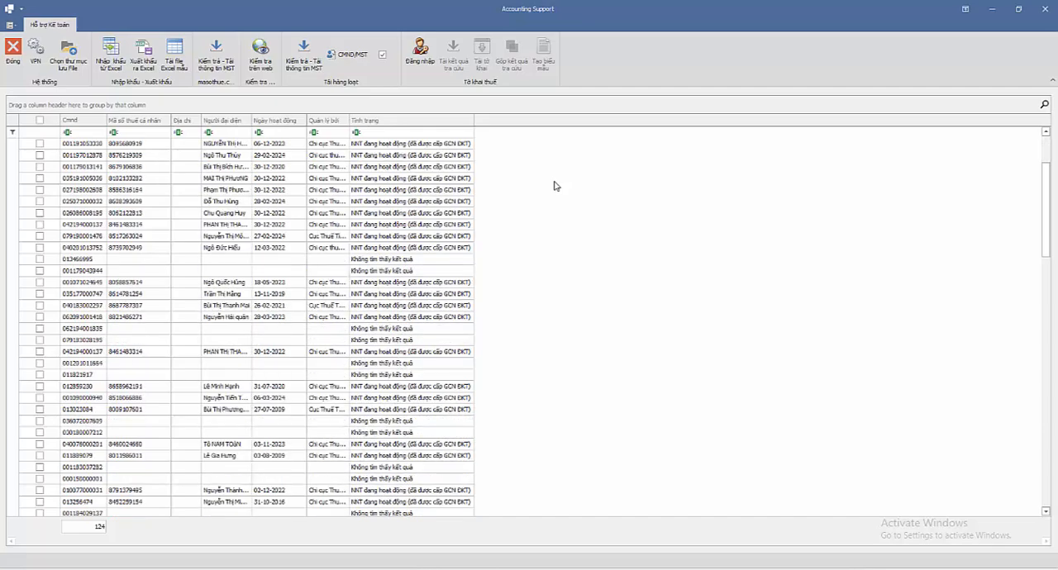
{"action": "scroll", "coordinate": [554, 185], "scroll_direction": "down", "scroll_amount": 3}
{"action": "scroll", "coordinate": [554, 185], "scroll_direction": "down", "scroll_amount": 12}
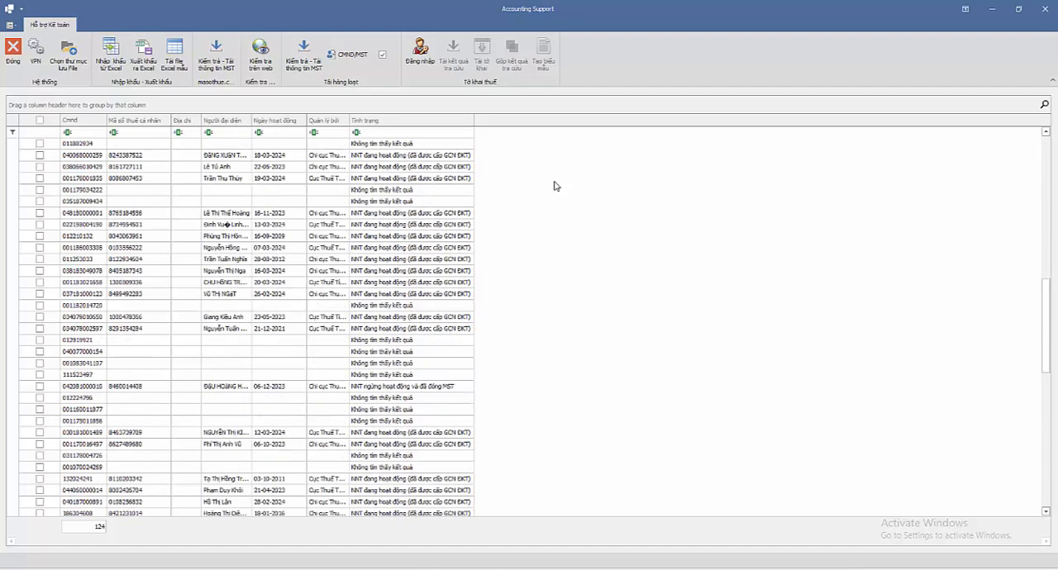
{"action": "scroll", "coordinate": [554, 185], "scroll_direction": "up", "scroll_amount": 6}
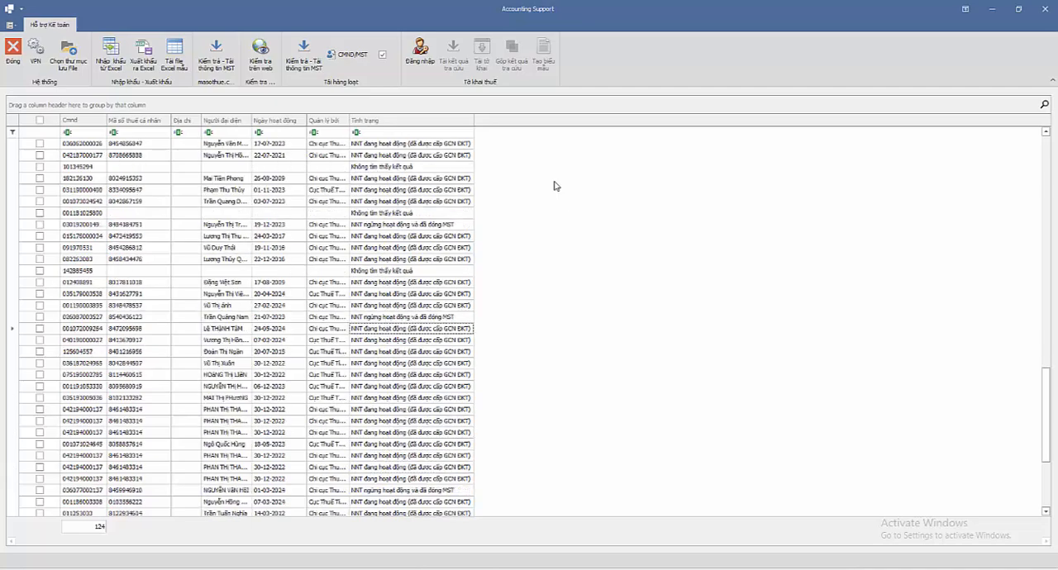
{"action": "scroll", "coordinate": [554, 185], "scroll_direction": "up", "scroll_amount": 12}
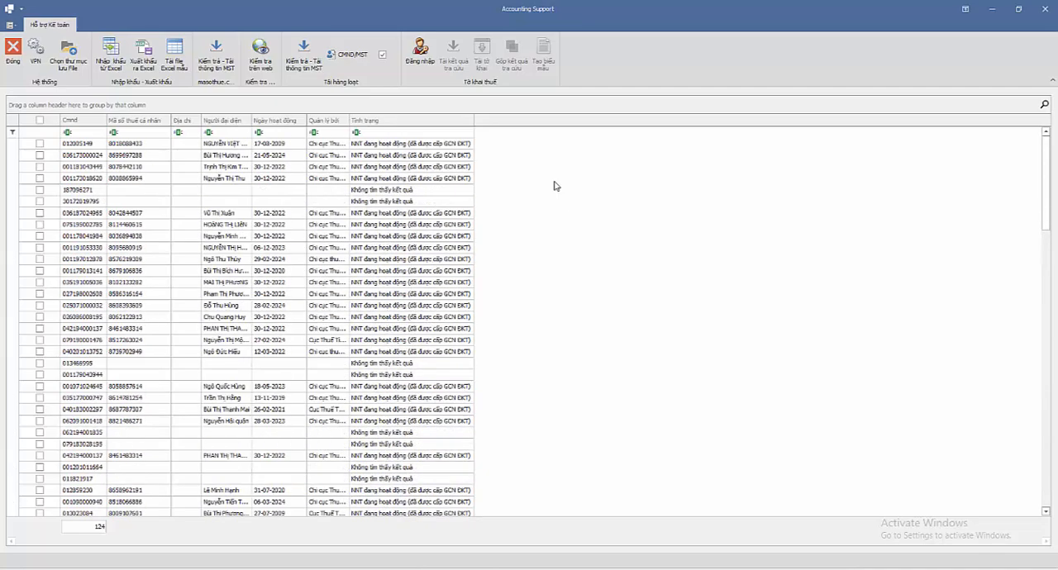
Step: Filter the Tình trạng column to show only the rows with the value "Không tìm thấy kết quả"
{"action": "left_click", "coordinate": [470, 120]}
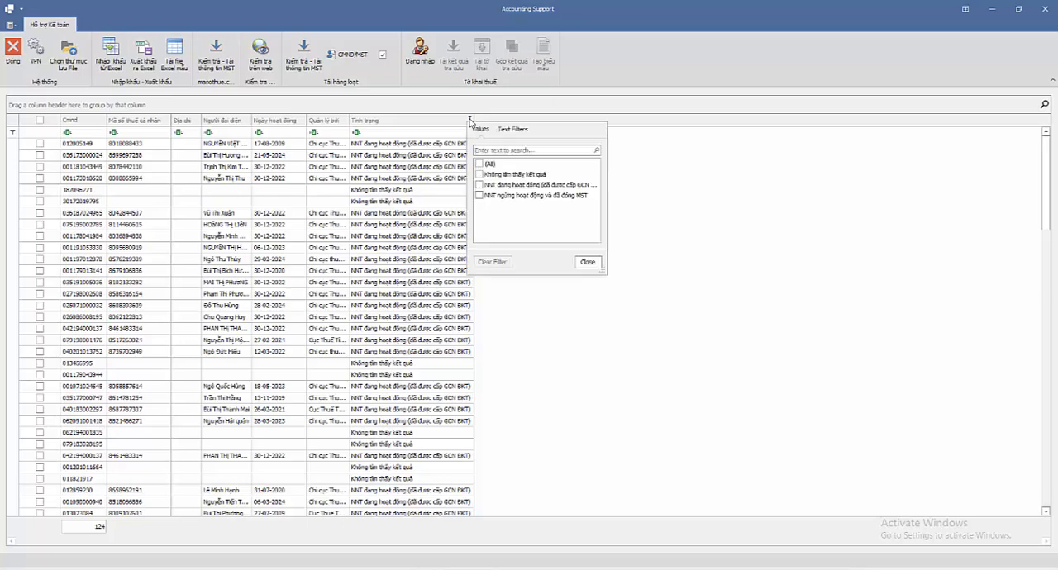
{"action": "left_click", "coordinate": [480, 176]}
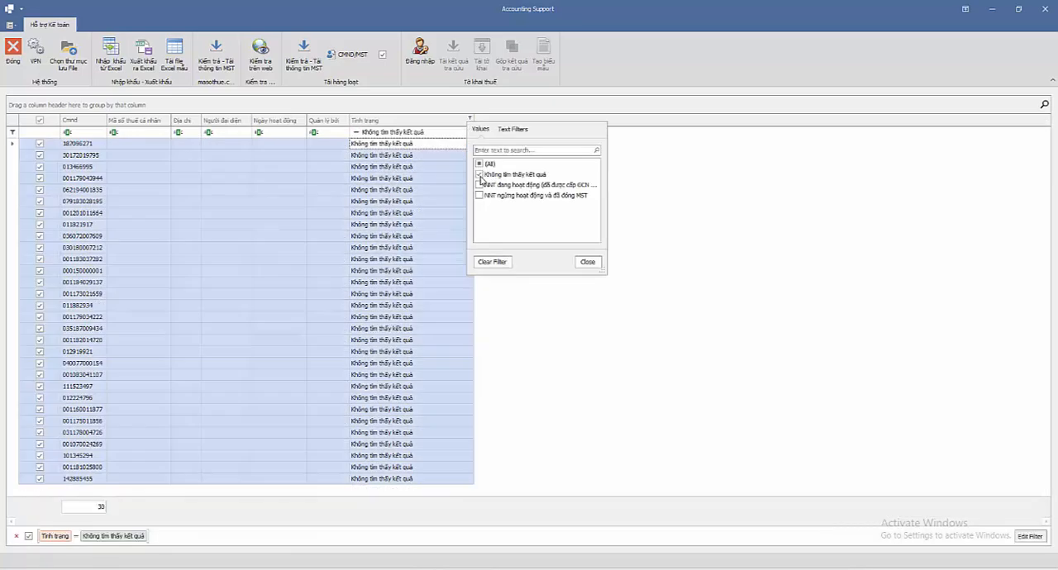
{"action": "left_click", "coordinate": [587, 262]}
{"action": "left_click", "coordinate": [570, 229]}
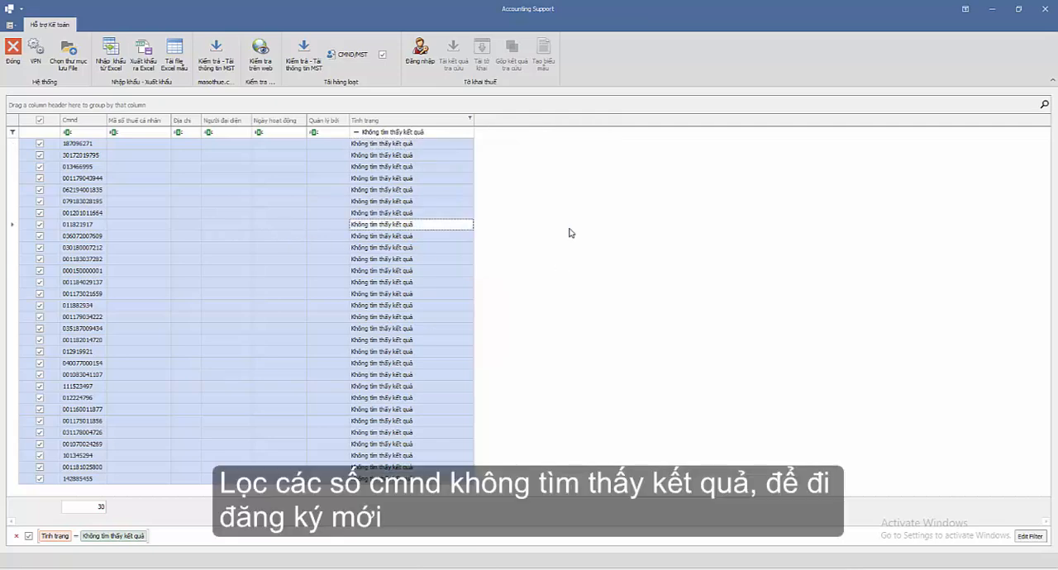
{"action": "left_click", "coordinate": [612, 194]}
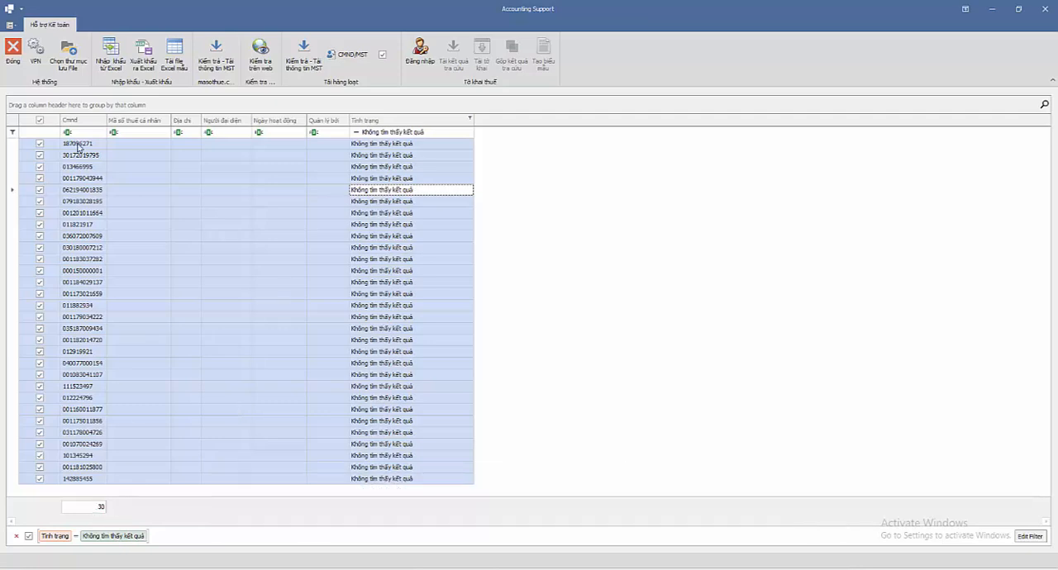
Step: Include all status values in the Tình trạng filter to show every record again
{"action": "left_click", "coordinate": [470, 121]}
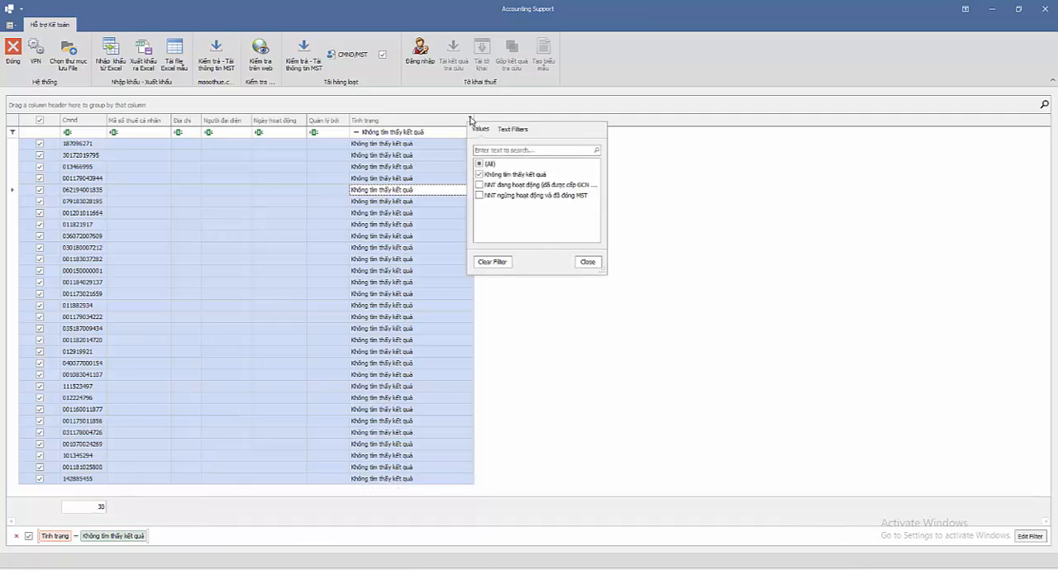
{"action": "left_click", "coordinate": [479, 165]}
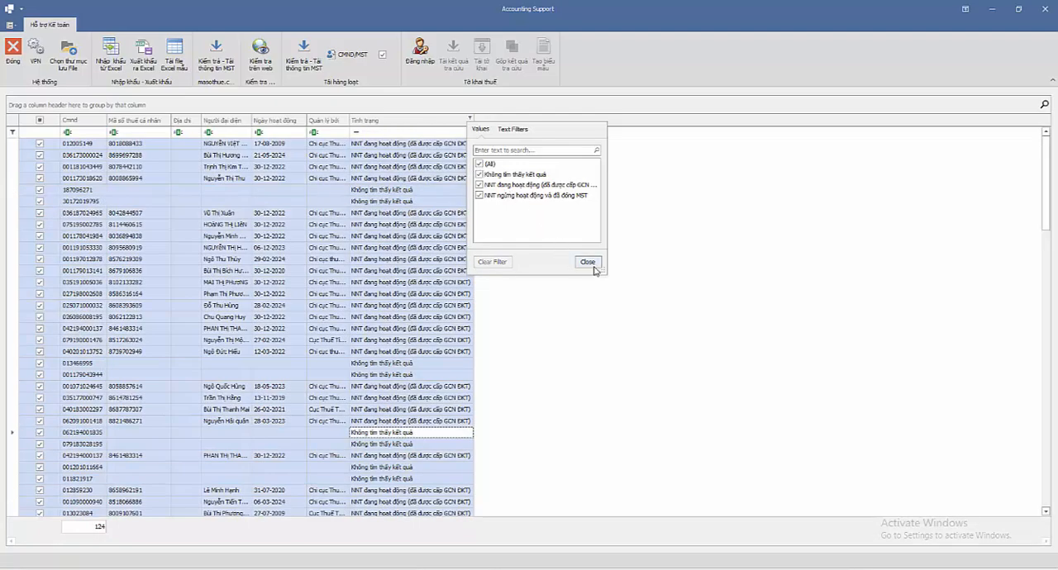
{"action": "left_click", "coordinate": [587, 262]}
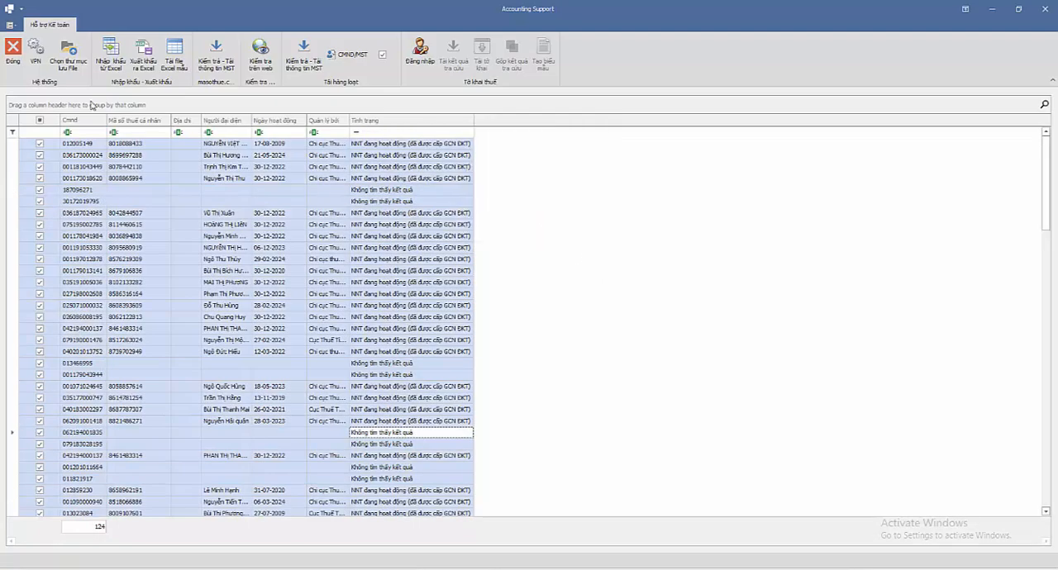
Step: Deselect all rows and export the results grid to an Excel file
{"action": "left_click", "coordinate": [39, 122]}
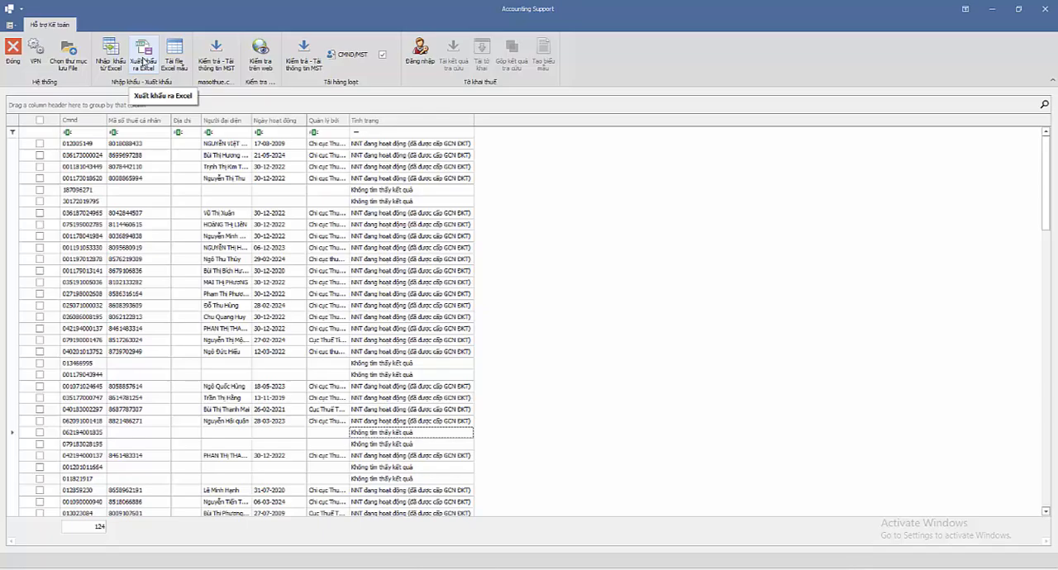
{"action": "left_click", "coordinate": [144, 62]}
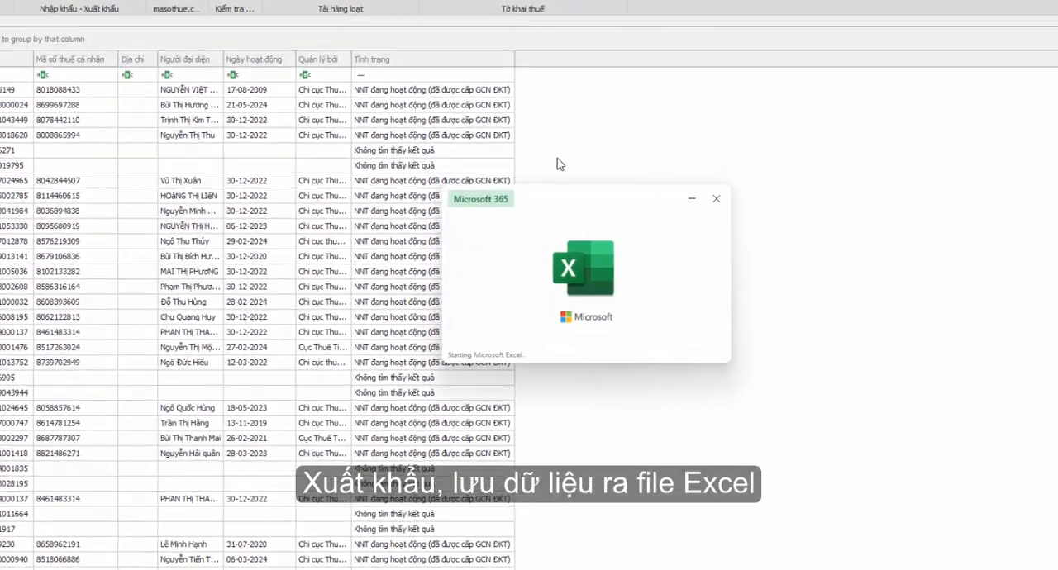
Step: Examine the exported workbook's tax code, representative, tax office and status columns, and close Excel
{"action": "left_click", "coordinate": [261, 261]}
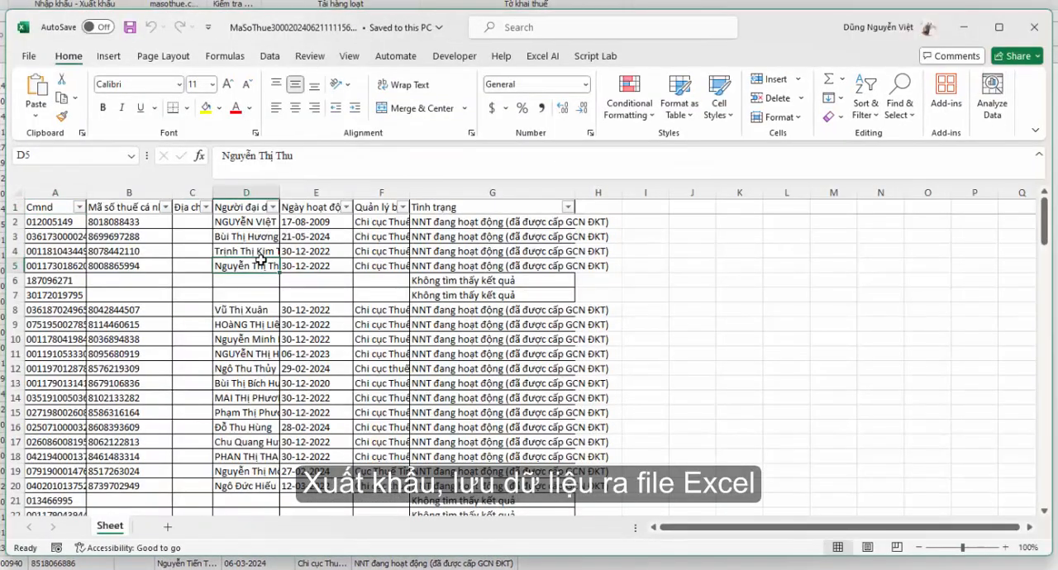
{"action": "scroll", "coordinate": [260, 261], "scroll_direction": "down", "scroll_amount": 20}
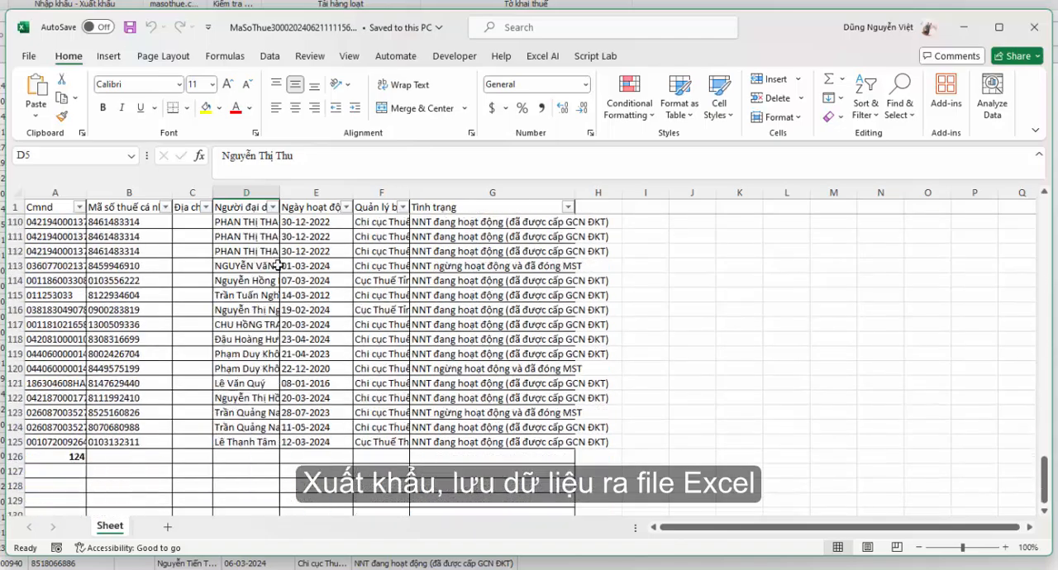
{"action": "scroll", "coordinate": [297, 312], "scroll_direction": "up", "scroll_amount": 20}
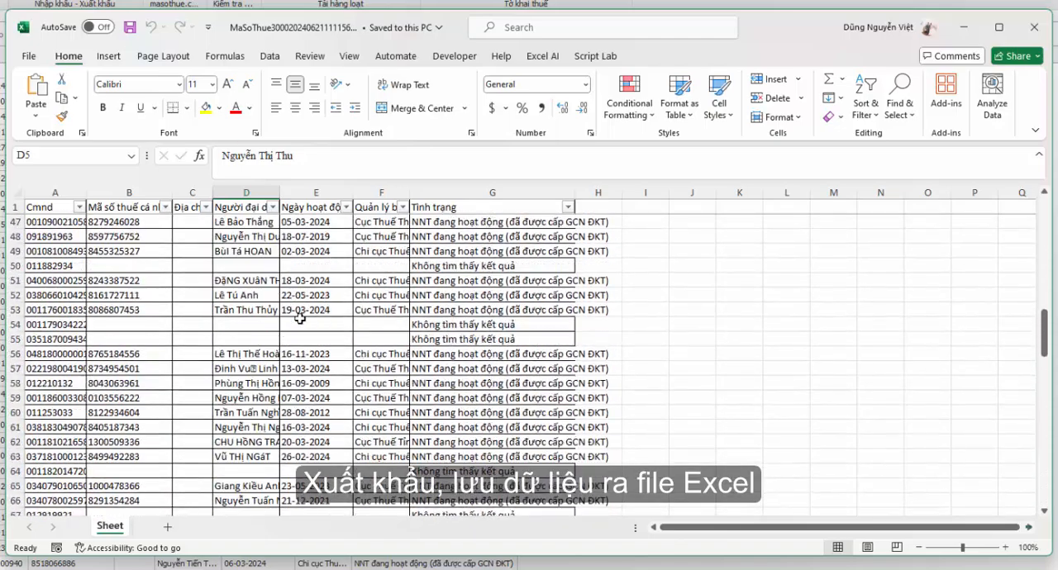
{"action": "scroll", "coordinate": [299, 318], "scroll_direction": "up", "scroll_amount": 15}
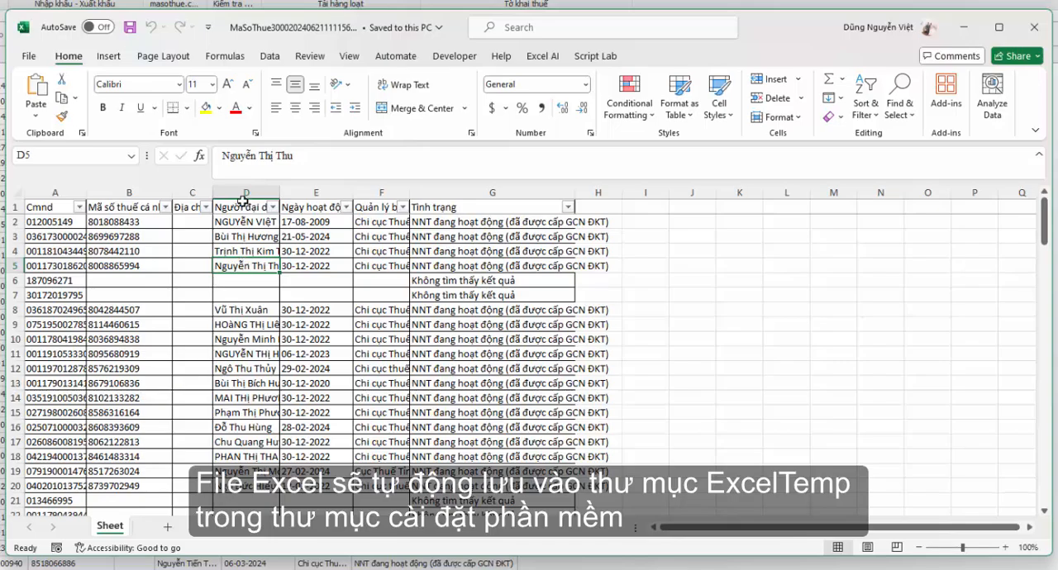
{"action": "left_click", "coordinate": [242, 223]}
{"action": "left_click", "coordinate": [400, 224]}
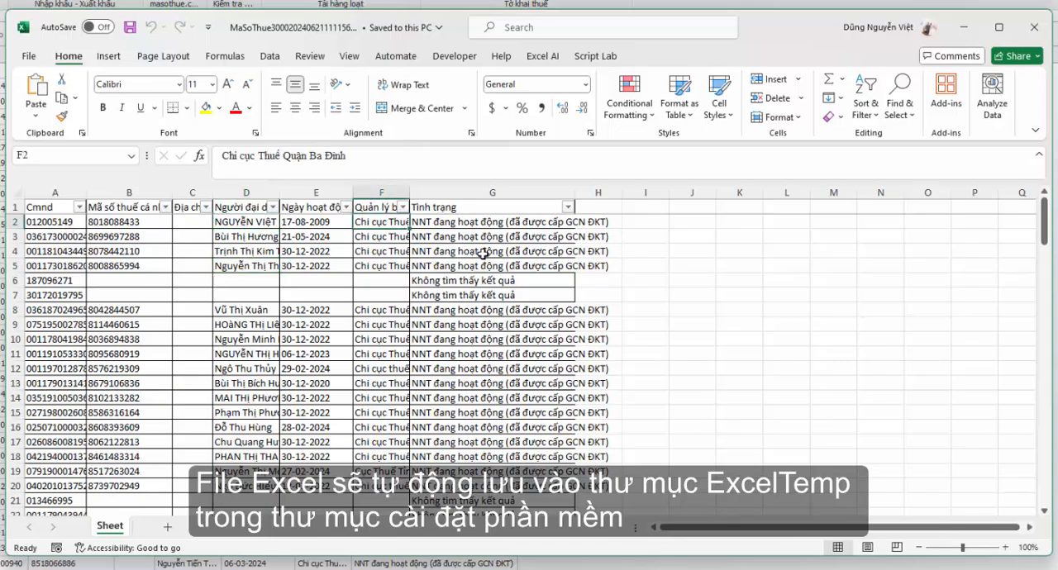
{"action": "left_click", "coordinate": [483, 254]}
{"action": "scroll", "coordinate": [448, 294], "scroll_direction": "down", "scroll_amount": 20}
{"action": "scroll", "coordinate": [449, 293], "scroll_direction": "up", "scroll_amount": 13}
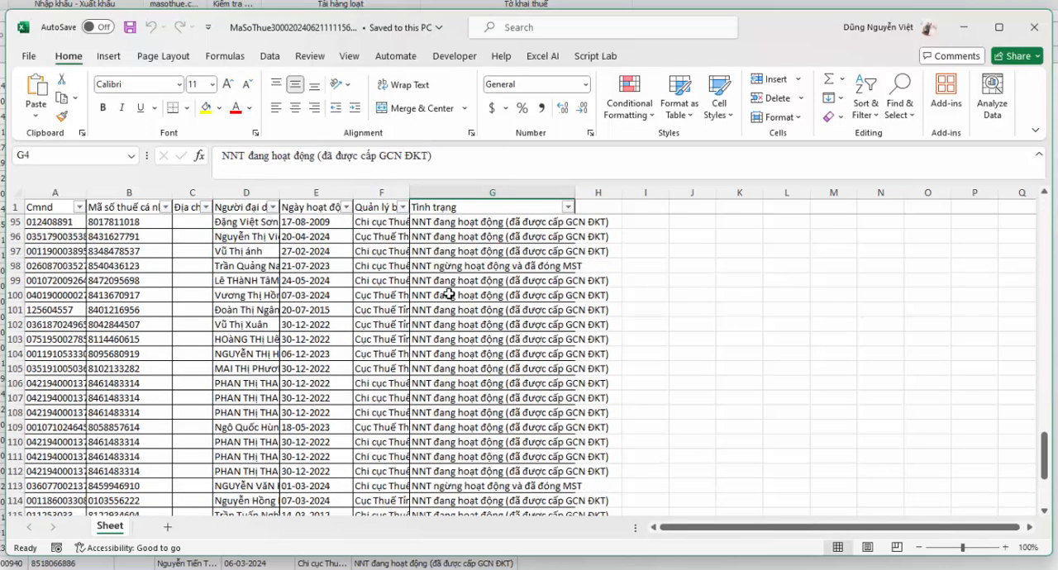
{"action": "scroll", "coordinate": [449, 293], "scroll_direction": "up", "scroll_amount": 2}
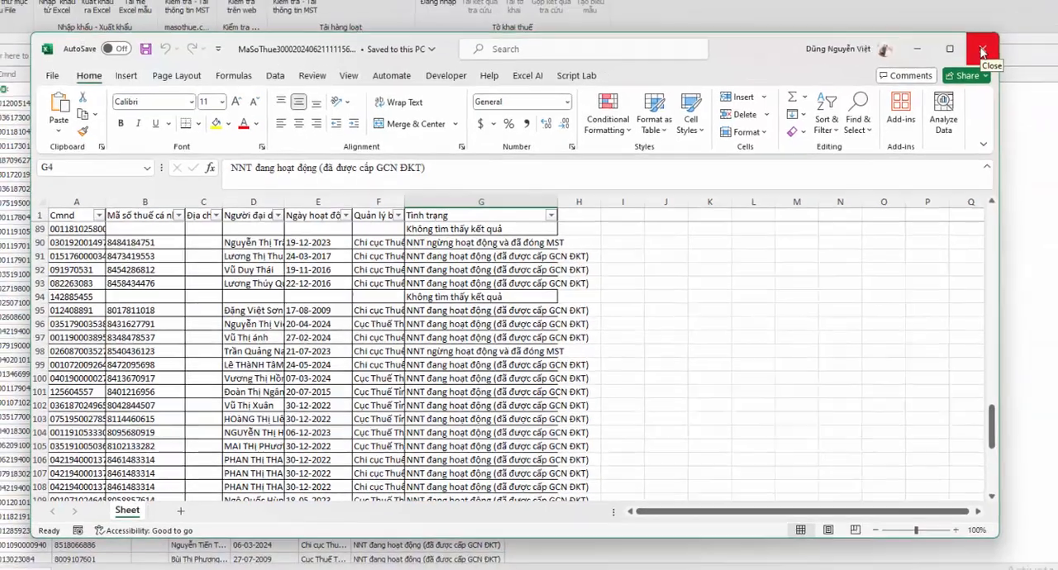
{"action": "left_click", "coordinate": [1032, 30]}
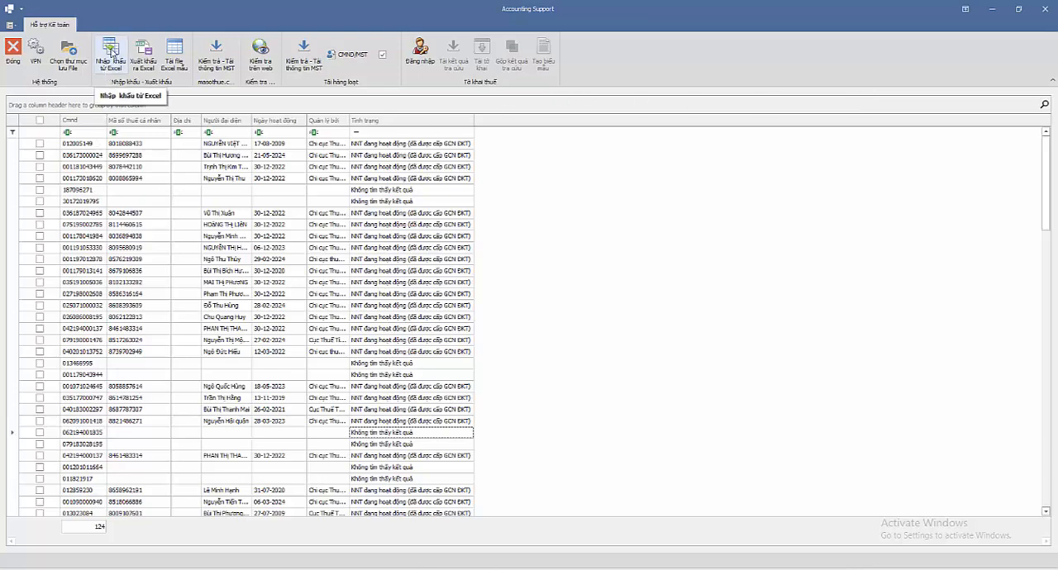
Step: Import the ID number list from the Excel file MaSoThue3000.xlsx
{"action": "left_click", "coordinate": [112, 51]}
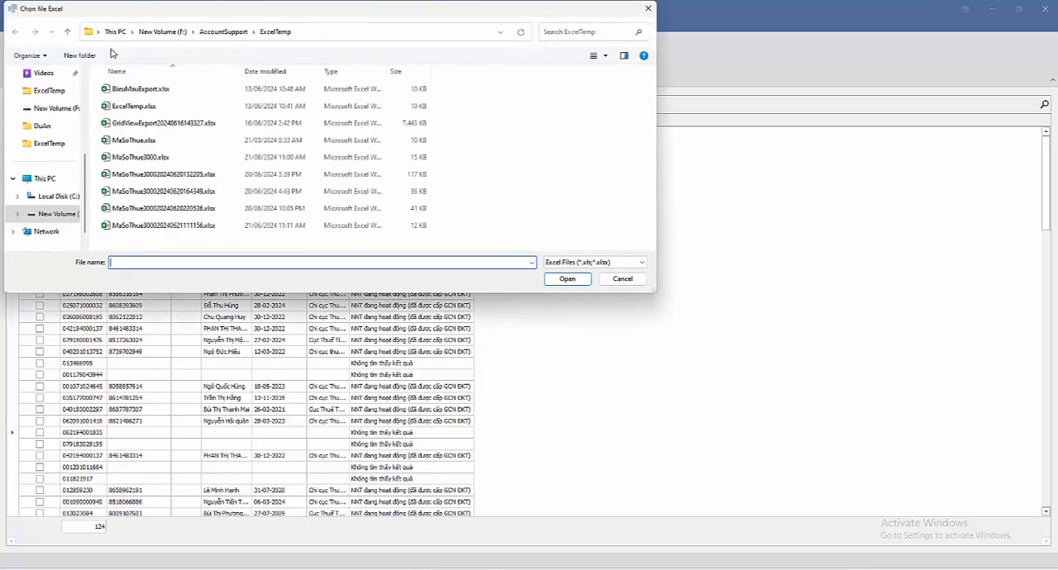
{"action": "left_click", "coordinate": [106, 157]}
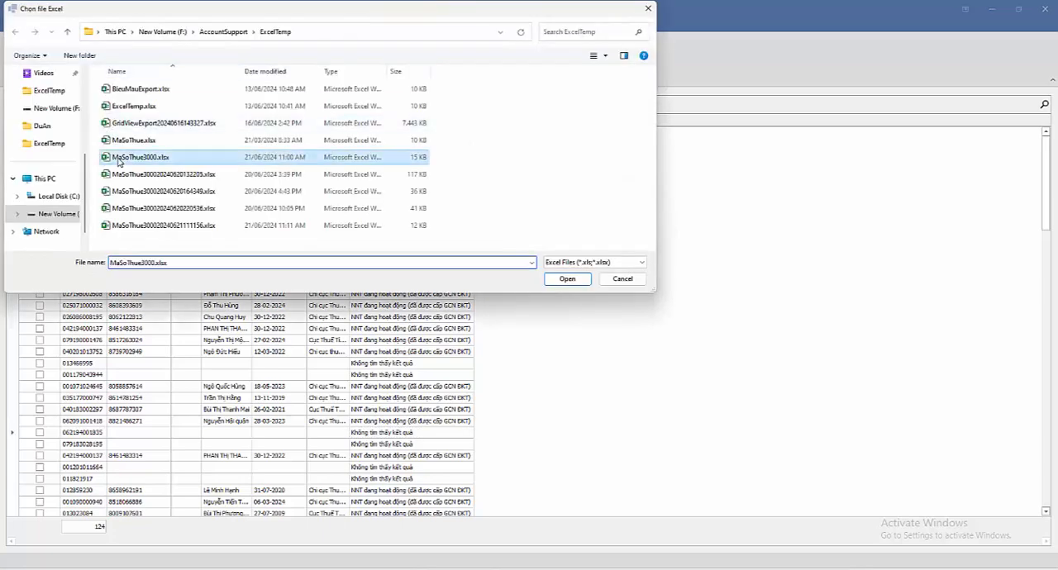
{"action": "left_click", "coordinate": [569, 280]}
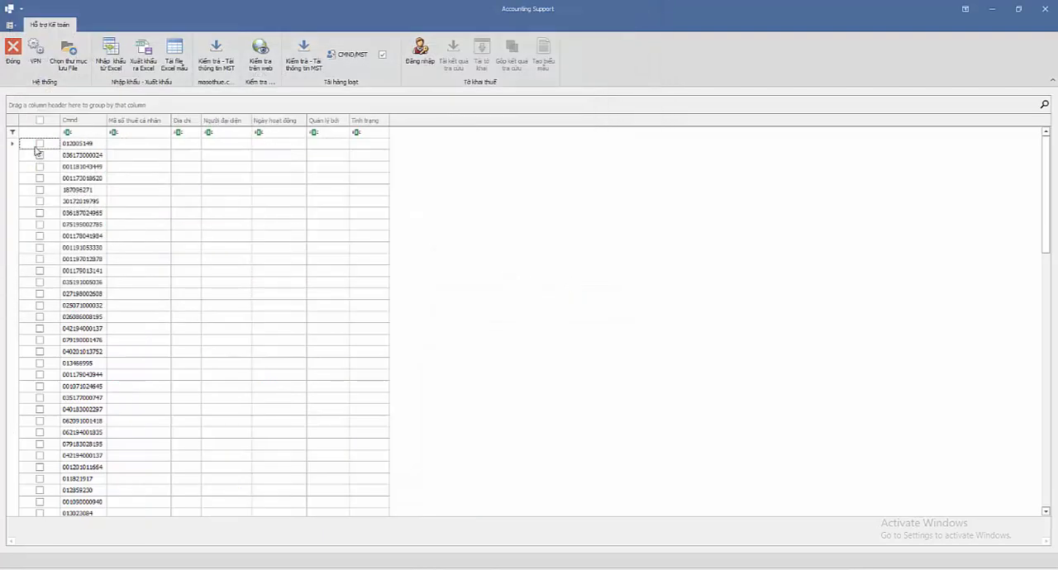
Step: Select all imported rows and download their tax code information from the masothue site
{"action": "left_click", "coordinate": [39, 121]}
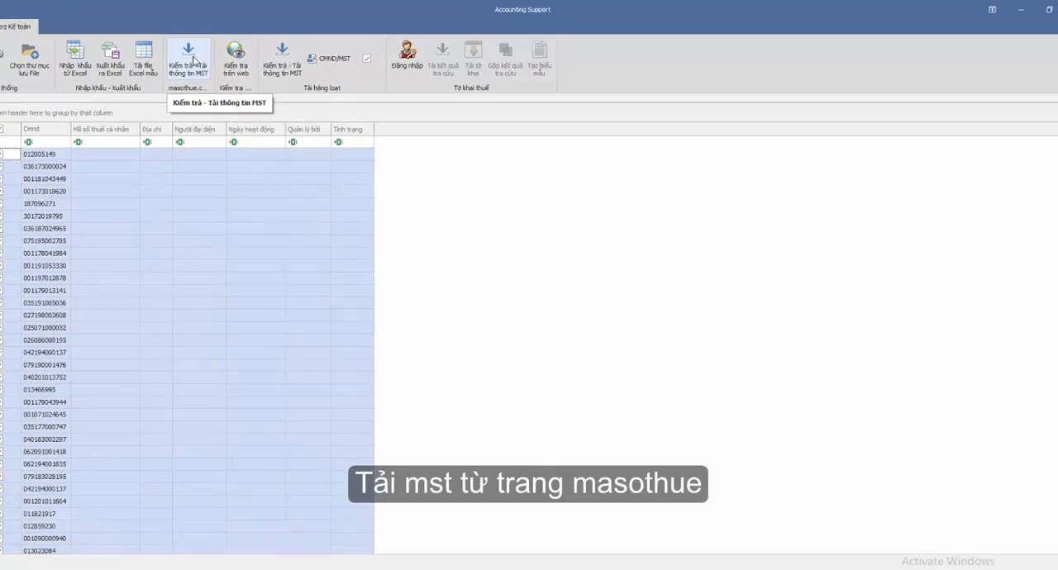
{"action": "left_click", "coordinate": [111, 71]}
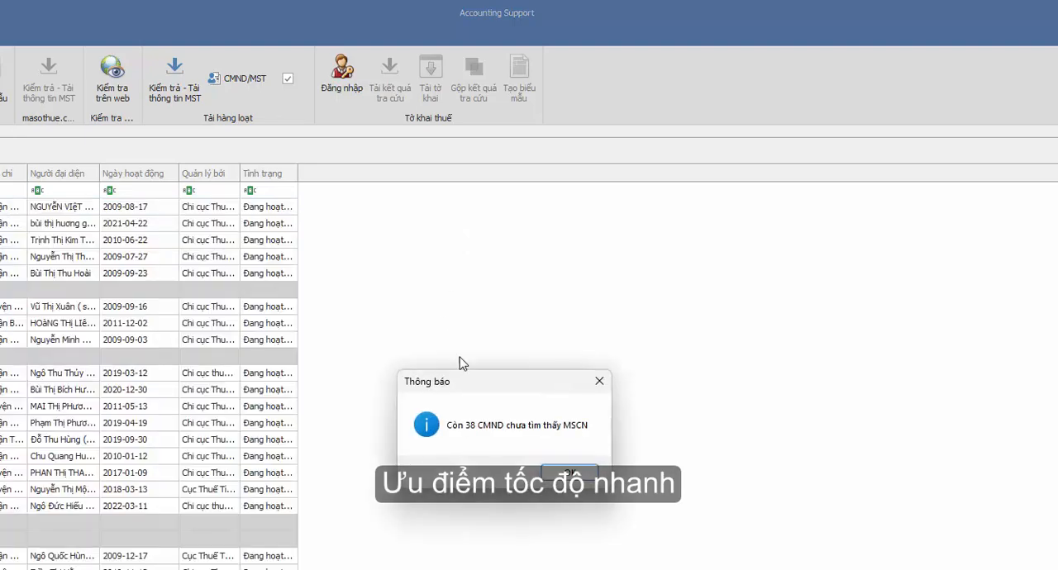
{"action": "left_click", "coordinate": [567, 475]}
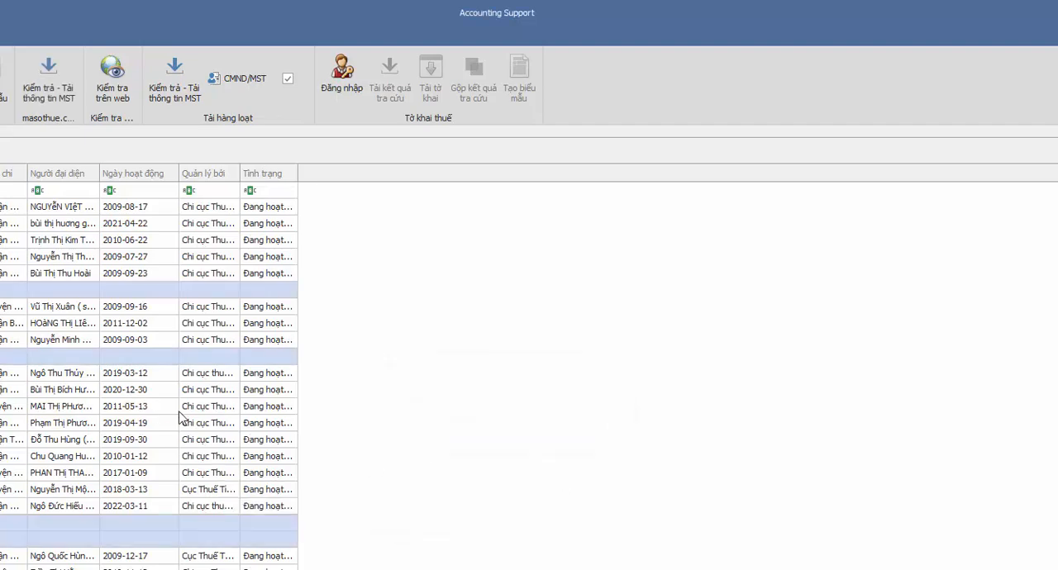
Step: Review the masothue results and rerun that lookup for the rows still without a tax code
{"action": "scroll", "coordinate": [202, 409], "scroll_direction": "down", "scroll_amount": 10}
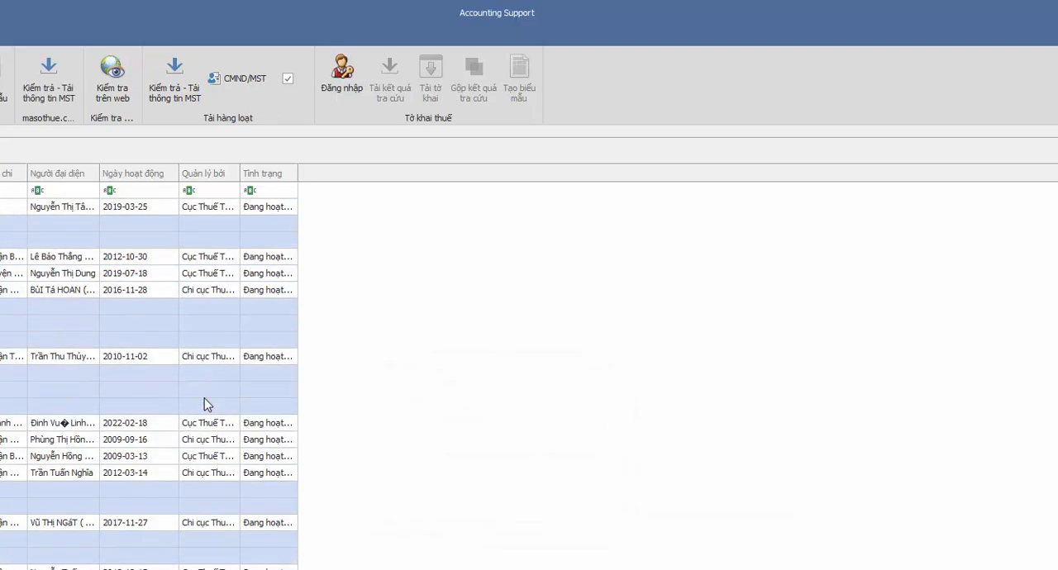
{"action": "scroll", "coordinate": [204, 398], "scroll_direction": "down", "scroll_amount": 8}
{"action": "scroll", "coordinate": [204, 398], "scroll_direction": "up", "scroll_amount": 12}
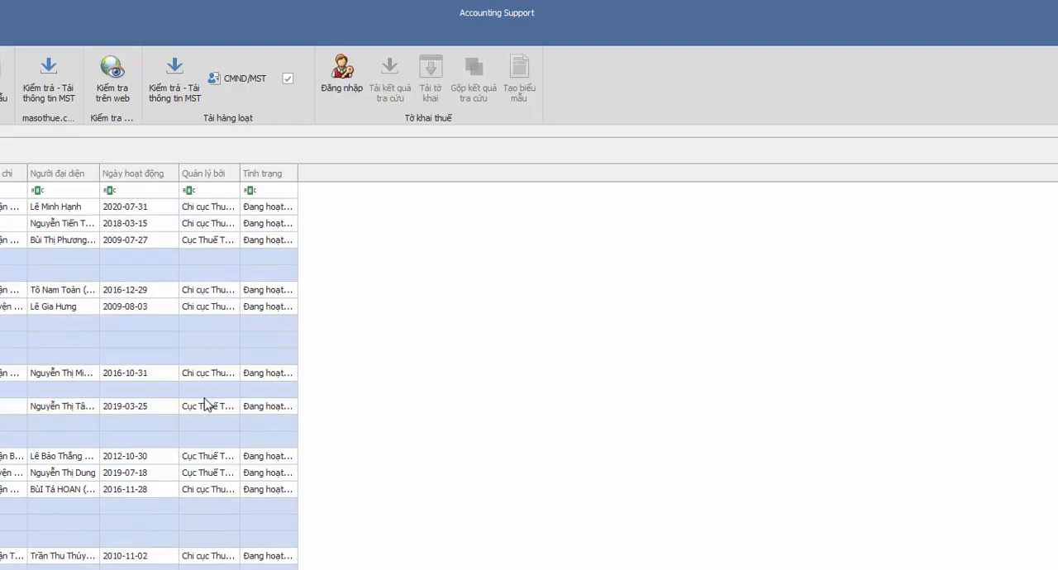
{"action": "scroll", "coordinate": [205, 404], "scroll_direction": "up", "scroll_amount": 10}
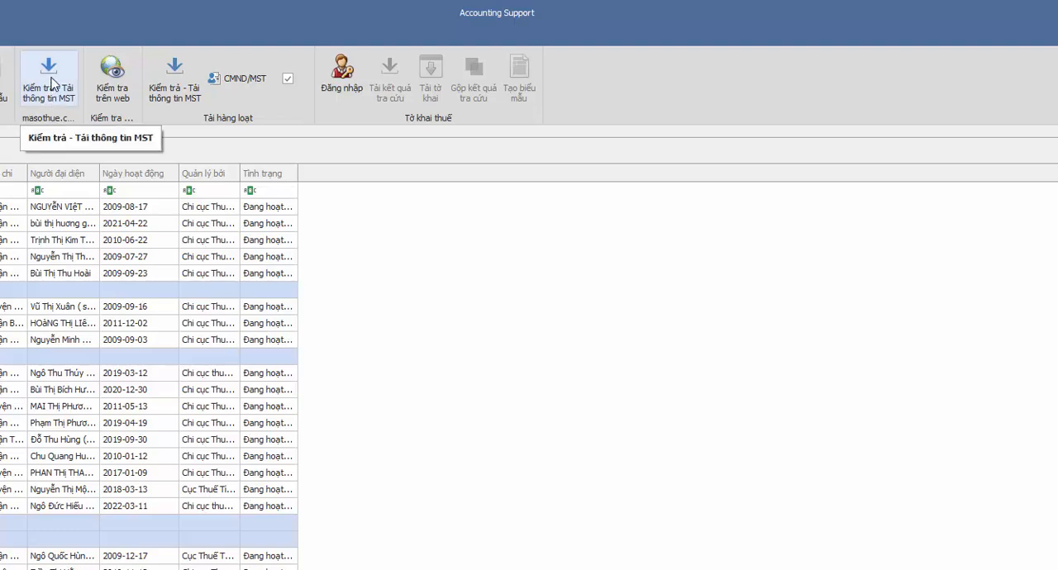
{"action": "left_click", "coordinate": [51, 83]}
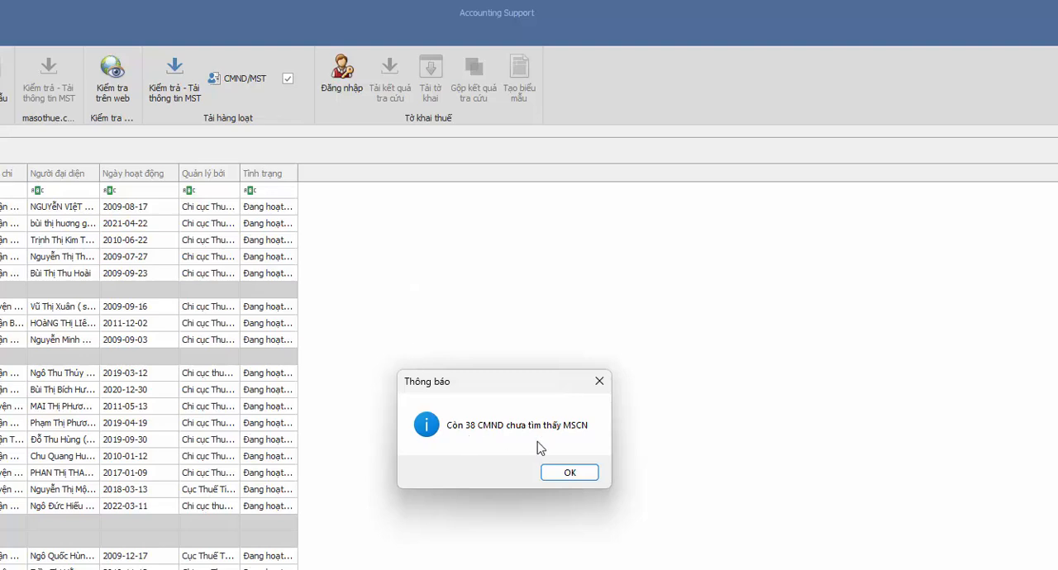
{"action": "left_click", "coordinate": [570, 474]}
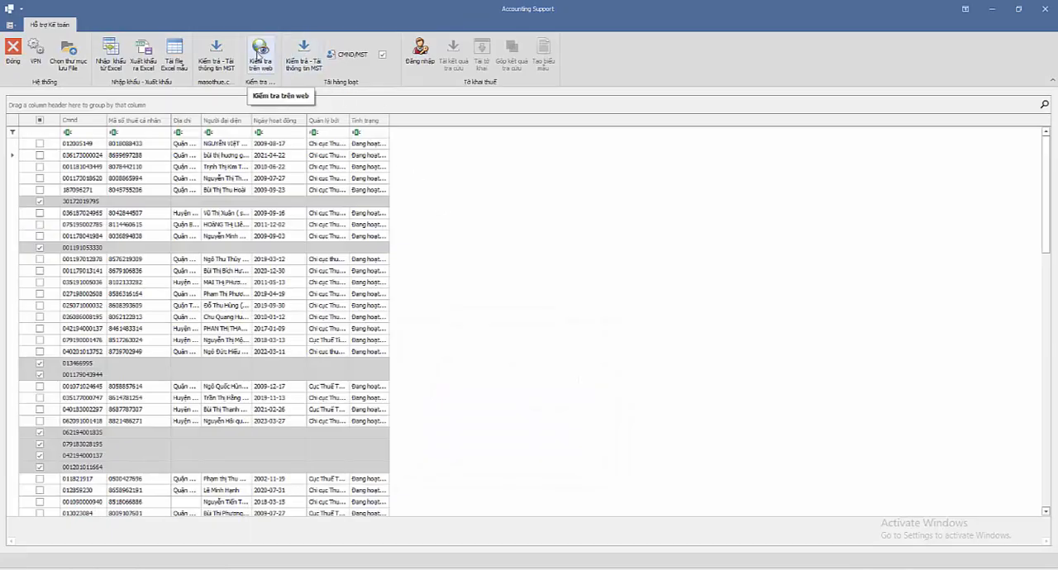
Step: Open the web check and look up the first unresolved ID number on the tax authority page, entering the displayed verification code
{"action": "left_click", "coordinate": [258, 55]}
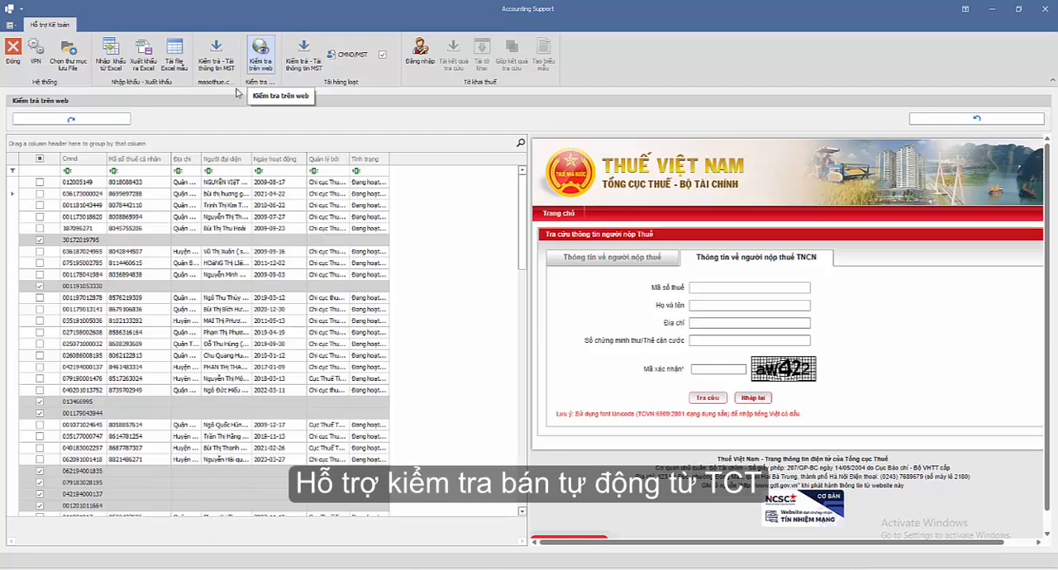
{"action": "left_click", "coordinate": [95, 241]}
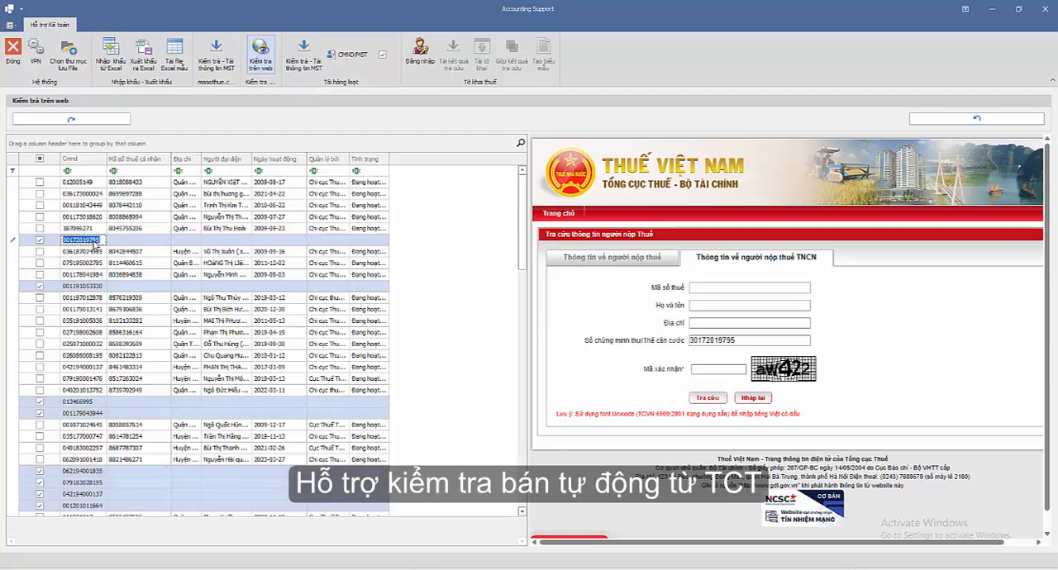
{"action": "left_click", "coordinate": [701, 368]}
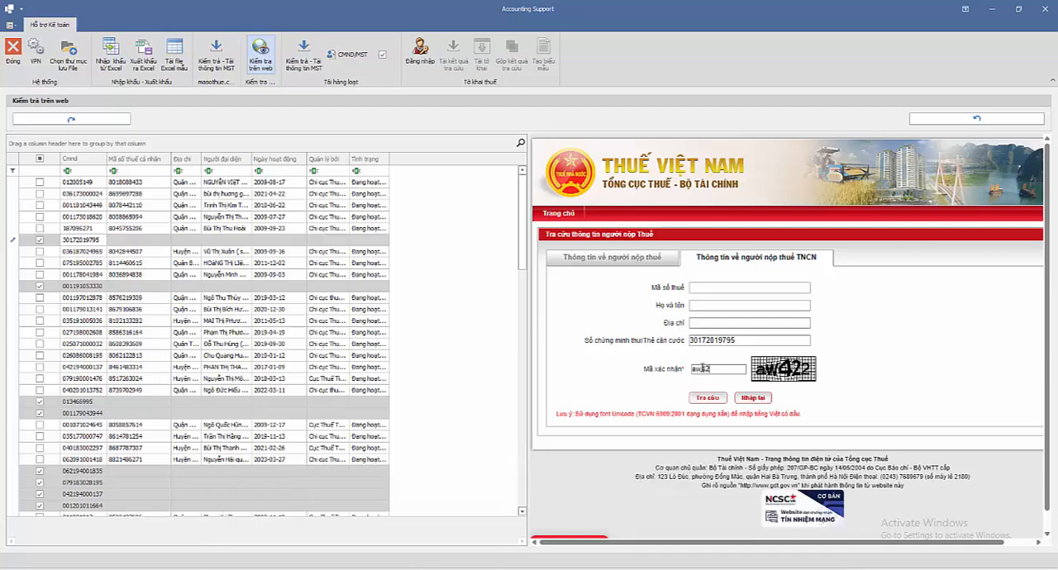
{"action": "left_click", "coordinate": [706, 399]}
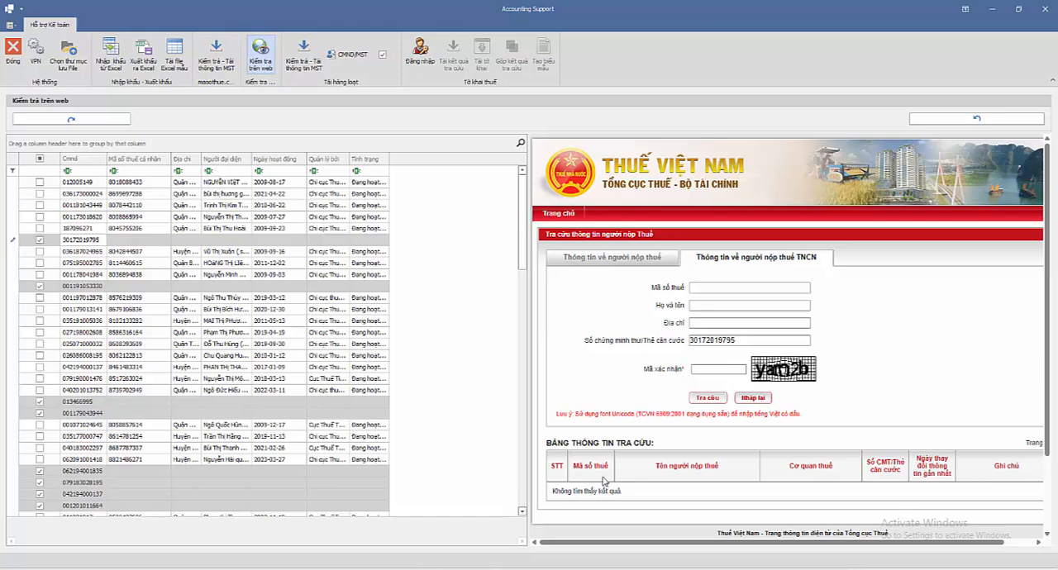
Step: Load the second unresolved ID number into the tax authority form and try to look it up with the displayed verification code
{"action": "left_click", "coordinate": [94, 287]}
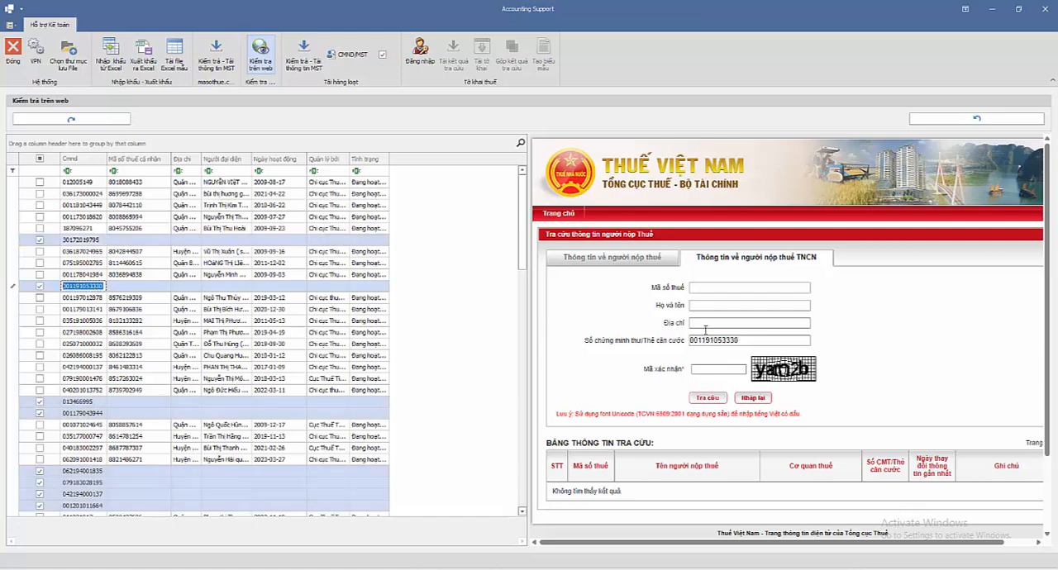
{"action": "left_click", "coordinate": [708, 369]}
{"action": "type", "text": "y"}
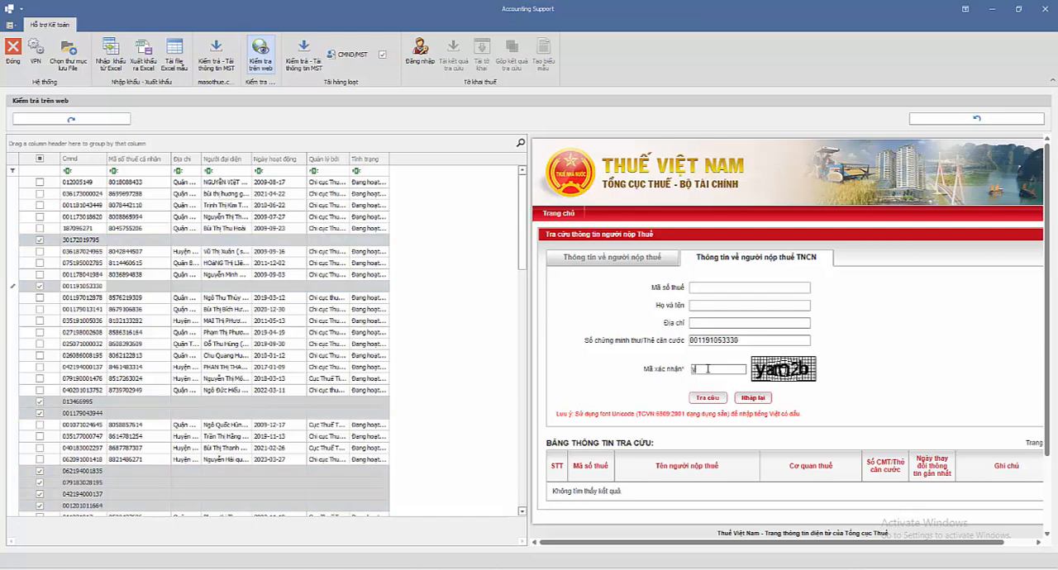
{"action": "type", "text": "an2b"}
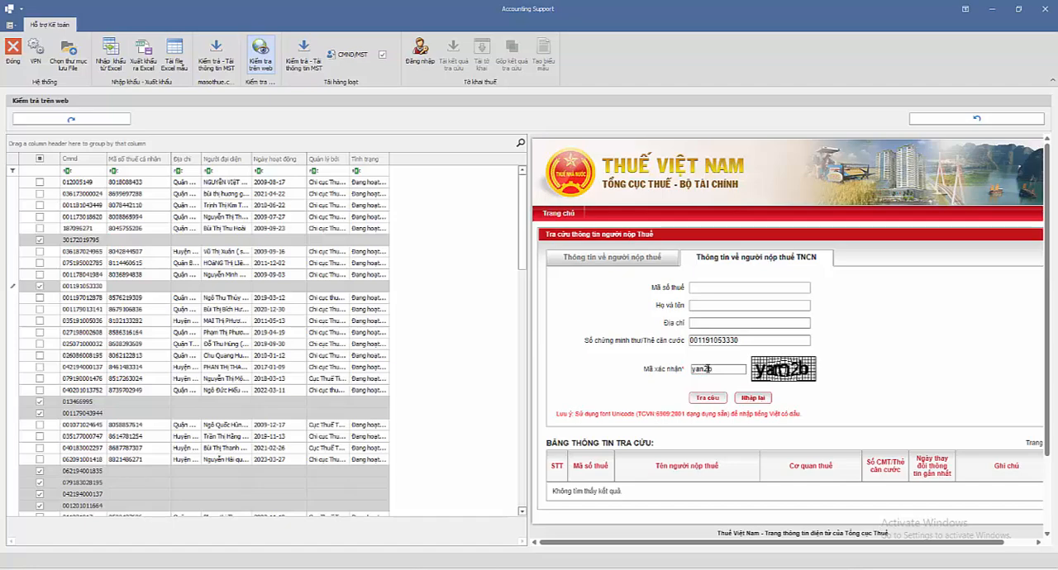
{"action": "left_click", "coordinate": [706, 398]}
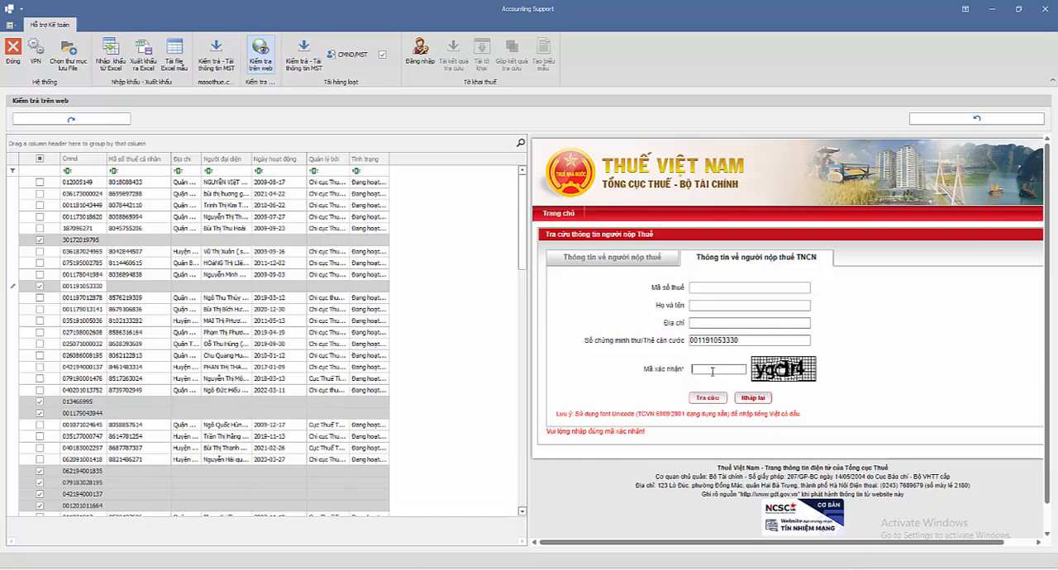
Step: Enter the new verification code and resubmit the lookup for the same ID number
{"action": "left_click", "coordinate": [712, 371]}
{"action": "type", "text": "ygd"}
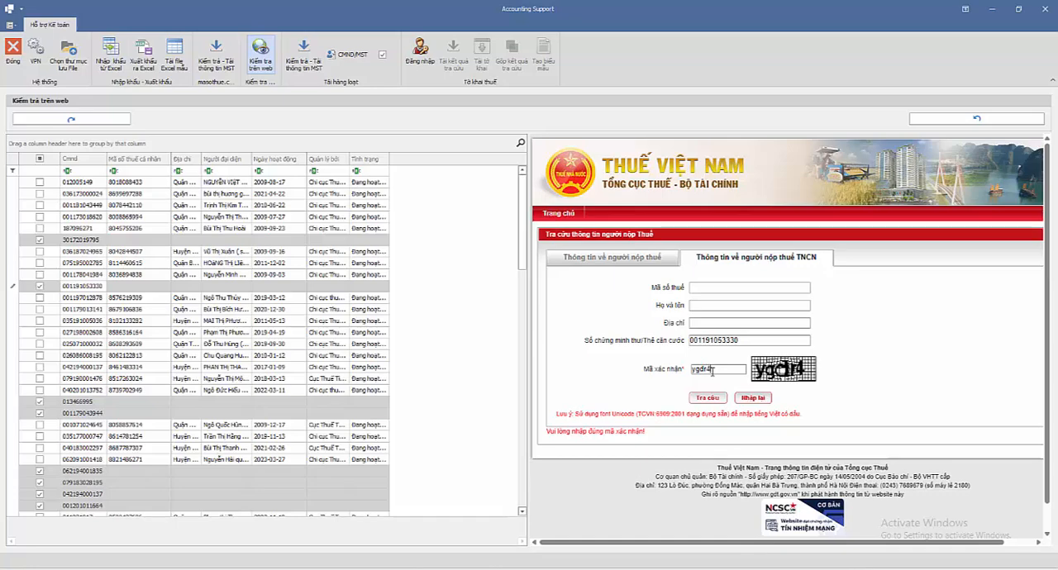
{"action": "type", "text": "r4"}
{"action": "left_click", "coordinate": [705, 400]}
Step: Review the taxpayer lookup results and transfer them to the grid, accepting all of the registered addresses
{"action": "scroll", "coordinate": [683, 439], "scroll_direction": "down", "scroll_amount": 5}
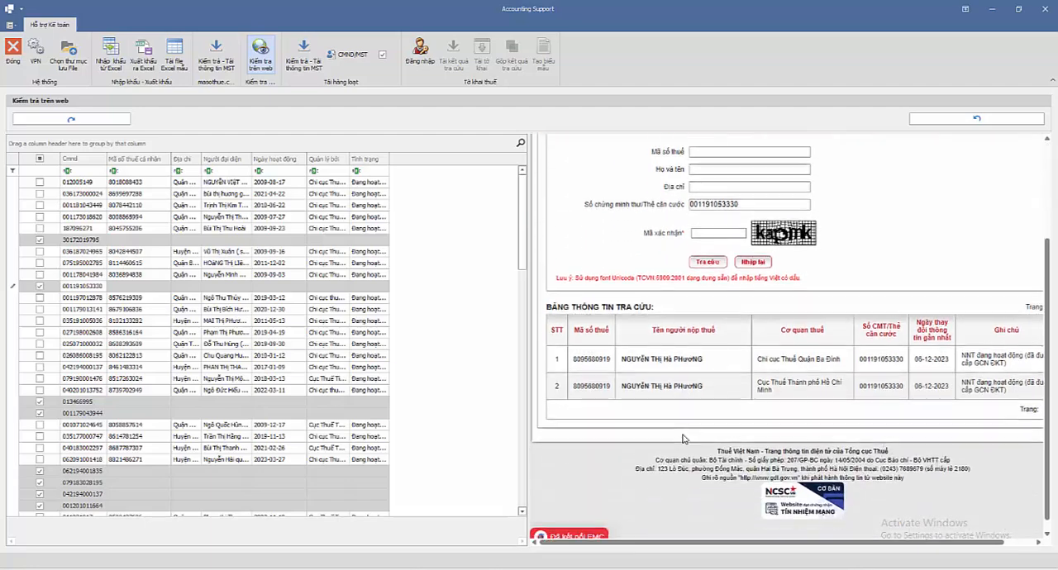
{"action": "scroll", "coordinate": [779, 330], "scroll_direction": "up", "scroll_amount": 4}
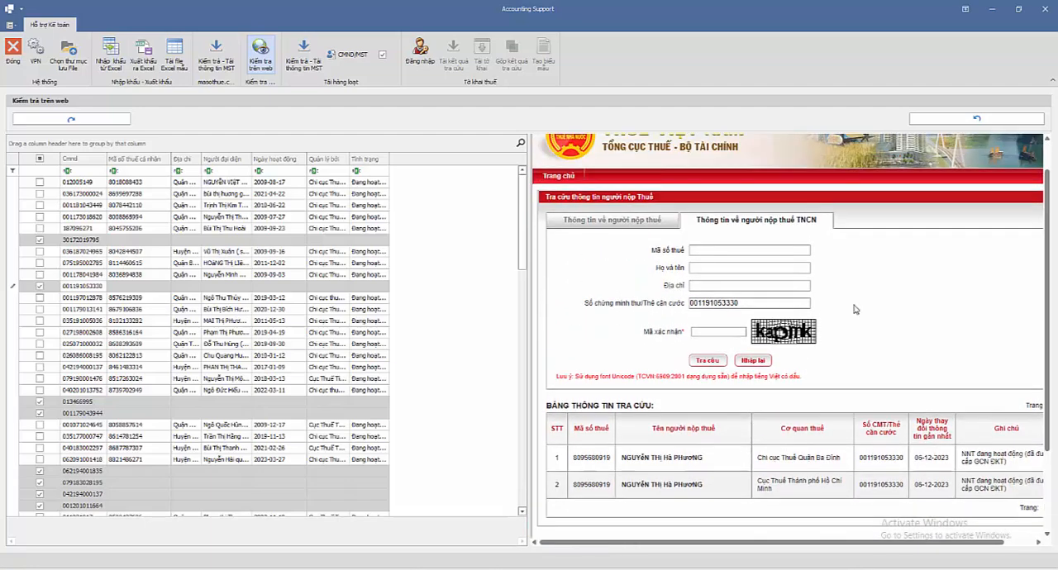
{"action": "scroll", "coordinate": [818, 306], "scroll_direction": "up", "scroll_amount": 1}
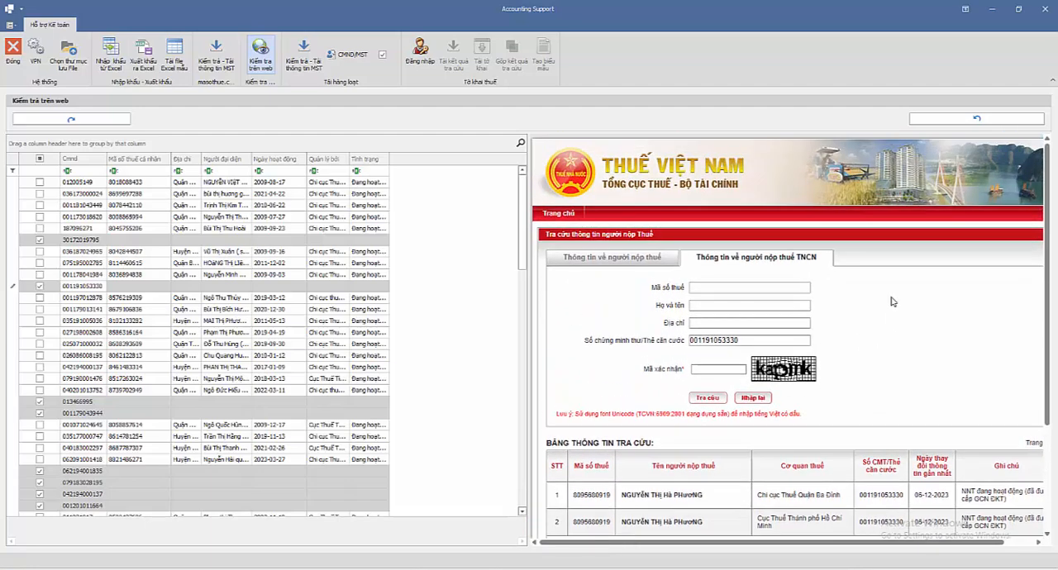
{"action": "left_click", "coordinate": [978, 122]}
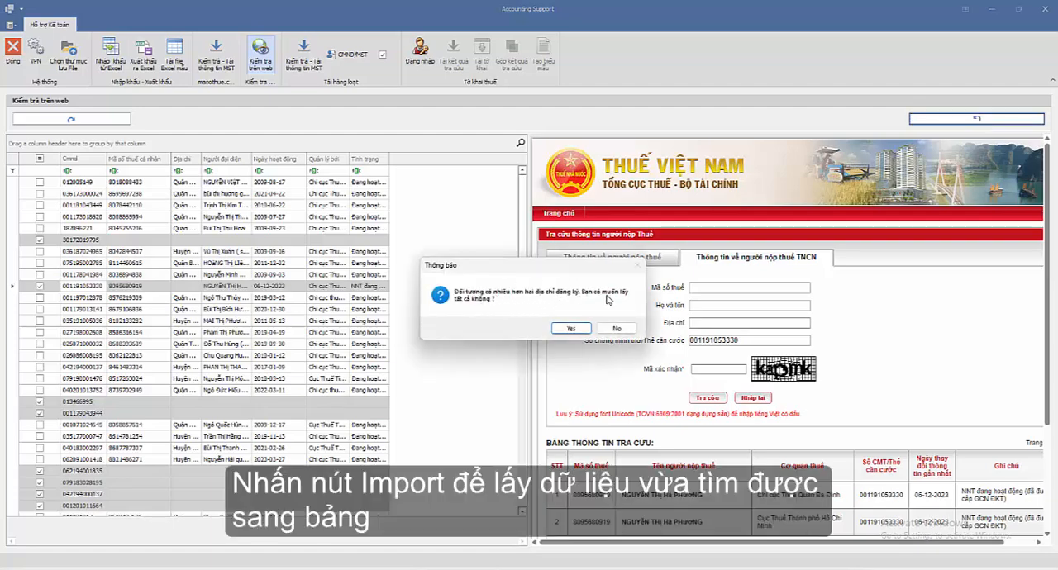
{"action": "left_click", "coordinate": [570, 330]}
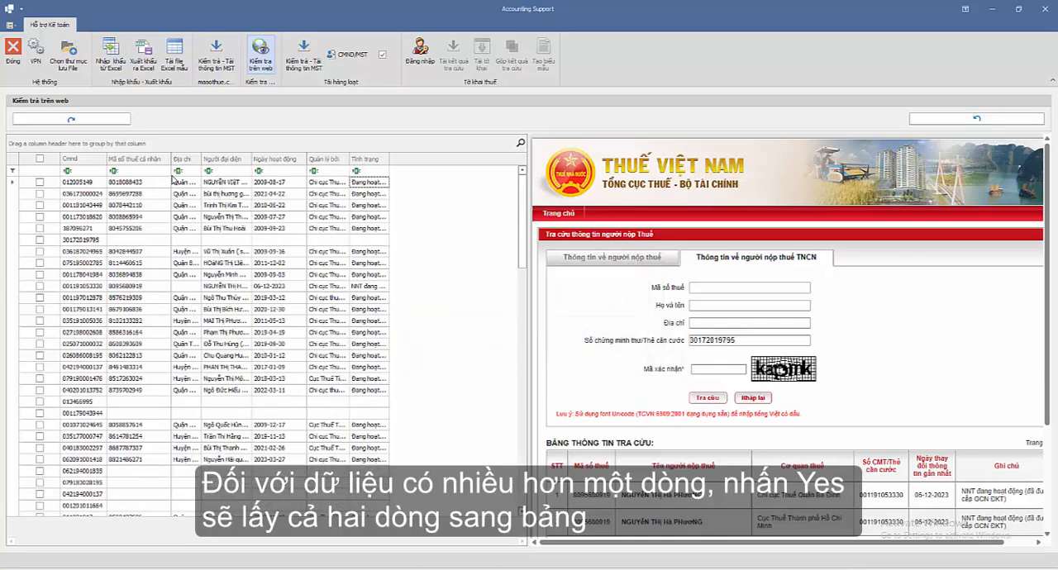
Step: Clear the ID number, address, representative, activity date, tax office and status in the grid's second row, leaving only its tax code
{"action": "left_click", "coordinate": [83, 193]}
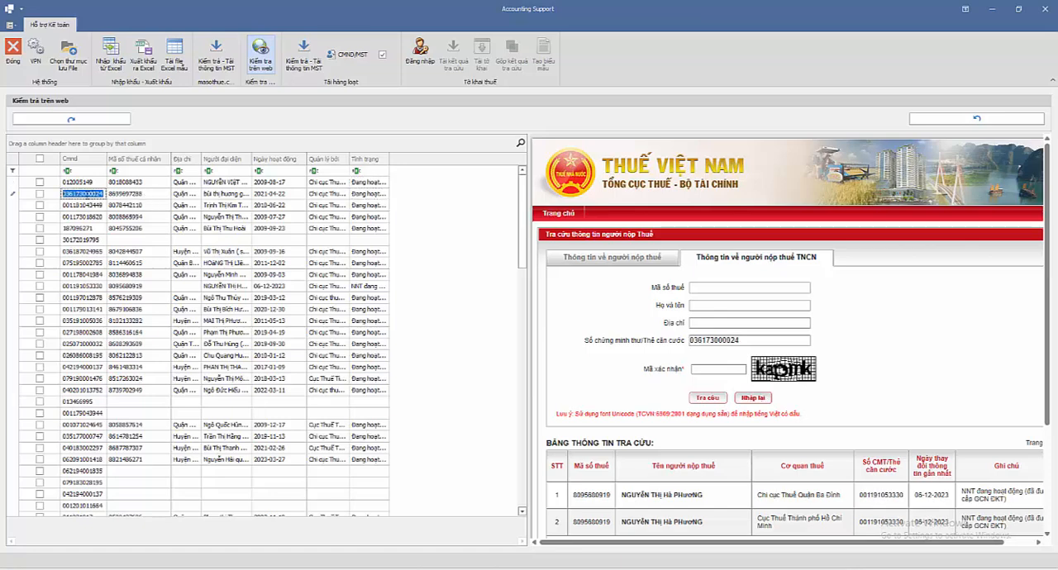
{"action": "key", "text": "BackSpace"}
{"action": "left_click", "coordinate": [180, 194]}
{"action": "key", "text": "BackSpace"}
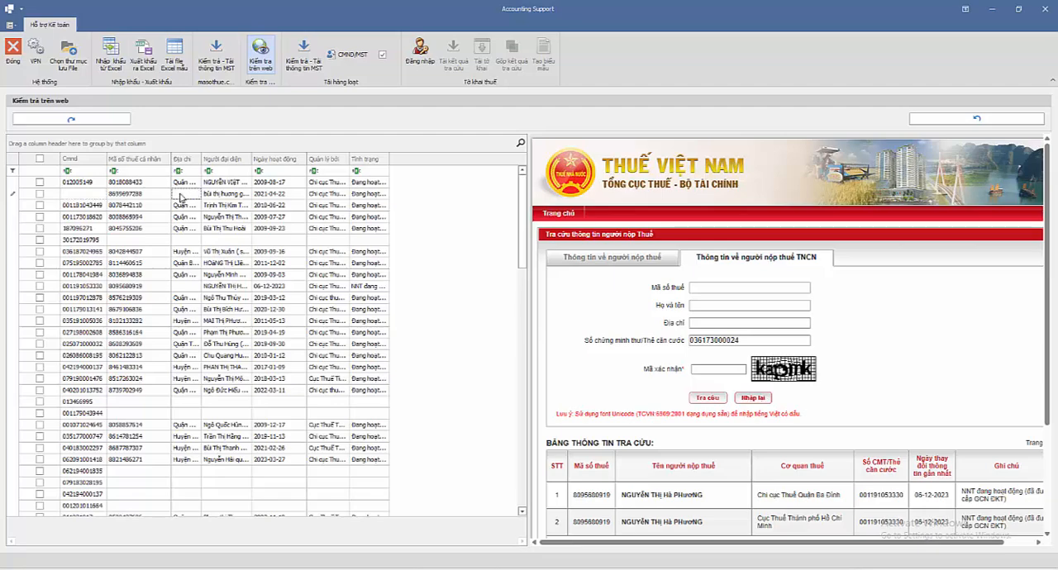
{"action": "left_click", "coordinate": [210, 197]}
{"action": "key", "text": "BackSpace"}
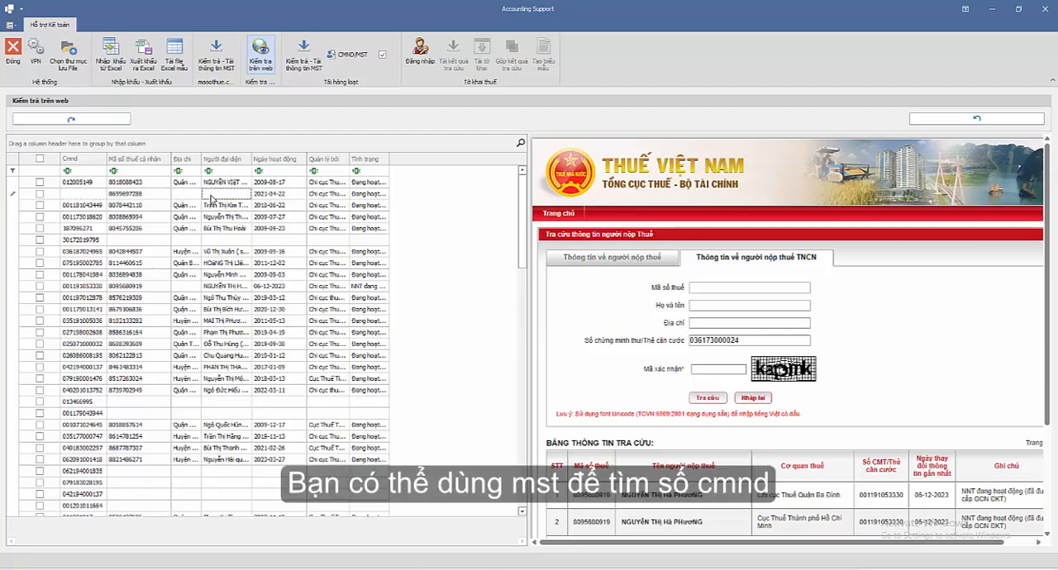
{"action": "left_click", "coordinate": [285, 196]}
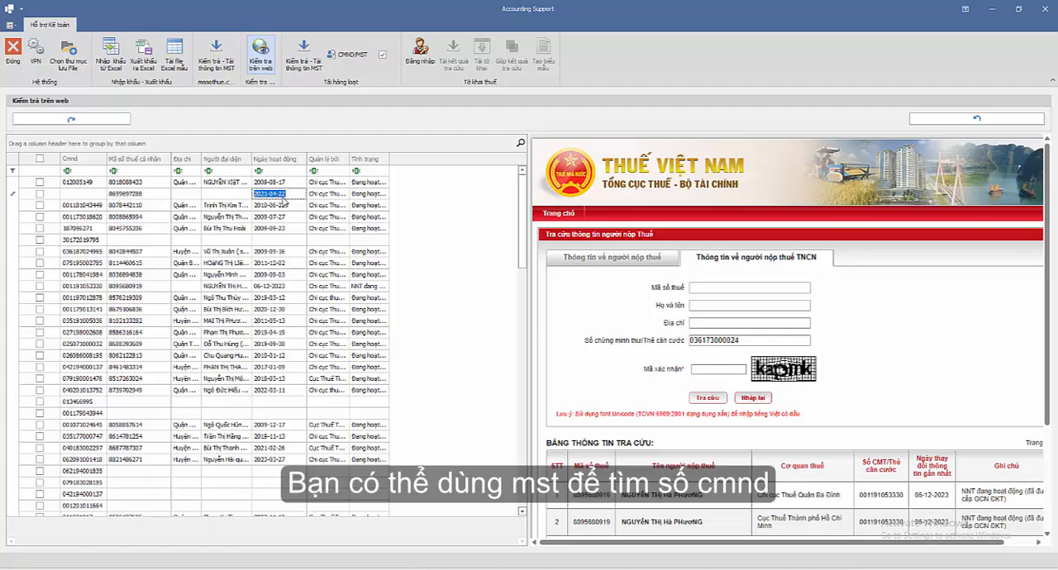
{"action": "key", "text": "BackSpace"}
{"action": "left_click", "coordinate": [318, 195]}
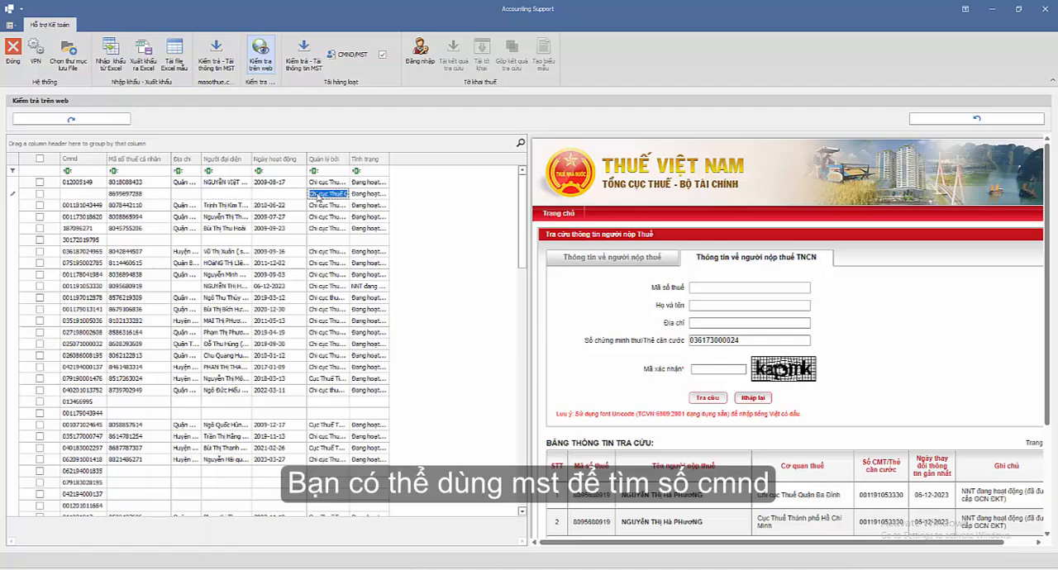
{"action": "key", "text": "BackSpace"}
{"action": "left_click", "coordinate": [369, 195]}
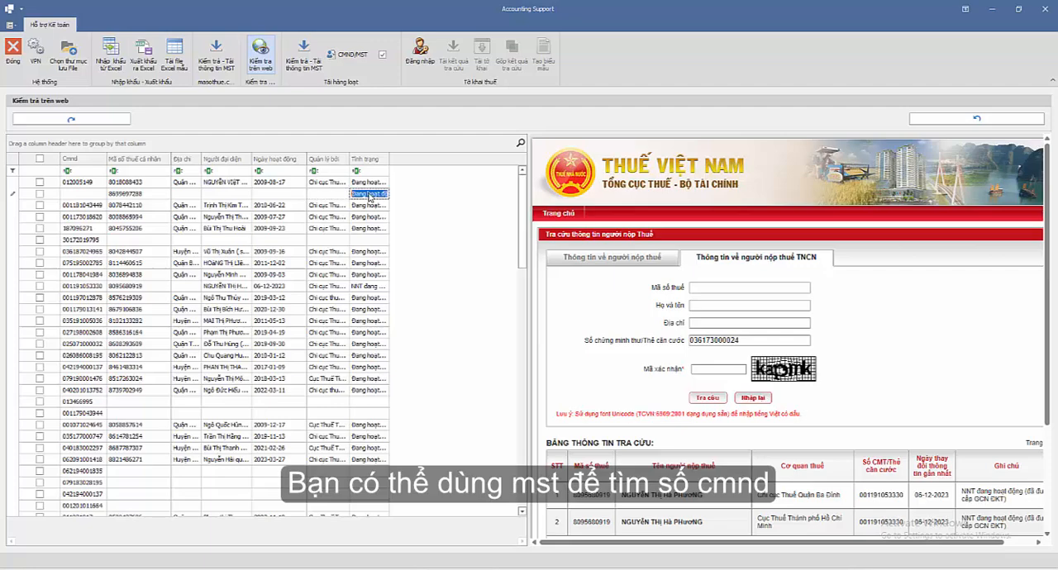
{"action": "key", "text": "BackSpace"}
Step: Select only the cleared row, turn off the CMND/MST option and run the bulk tax information lookup by tax code
{"action": "left_click", "coordinate": [39, 194]}
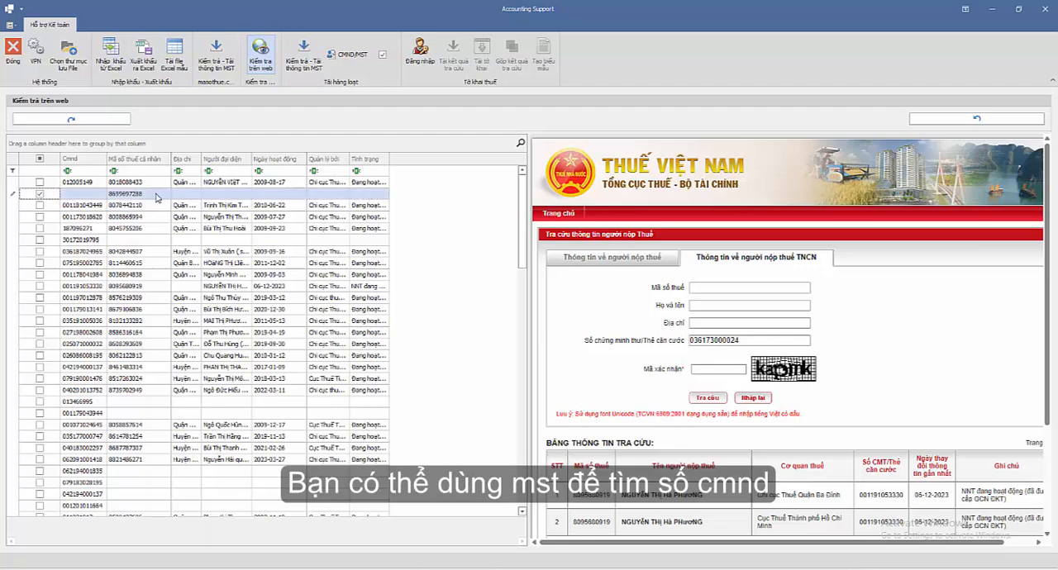
{"action": "left_click", "coordinate": [381, 55]}
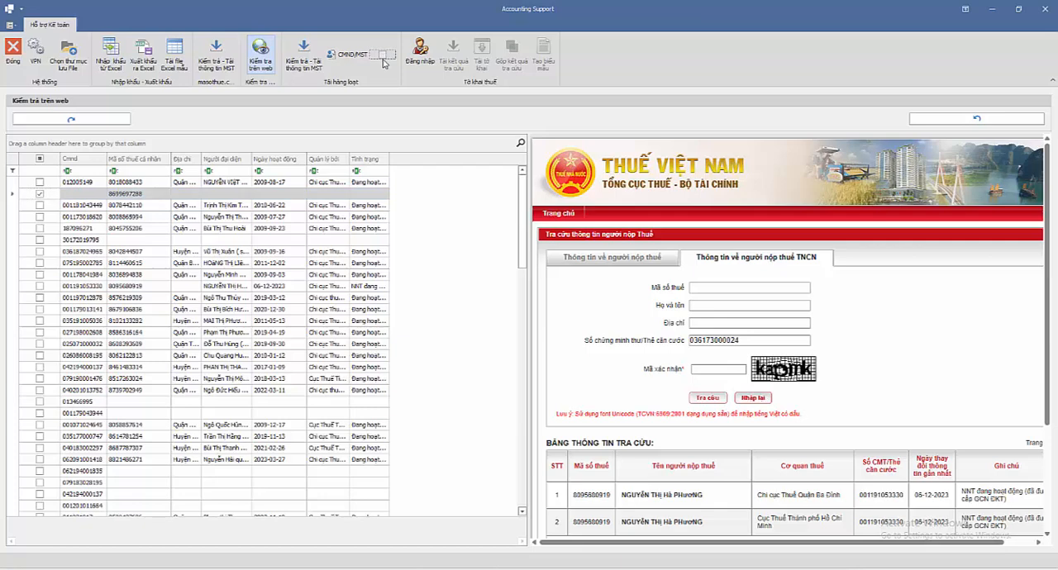
{"action": "left_click", "coordinate": [304, 56]}
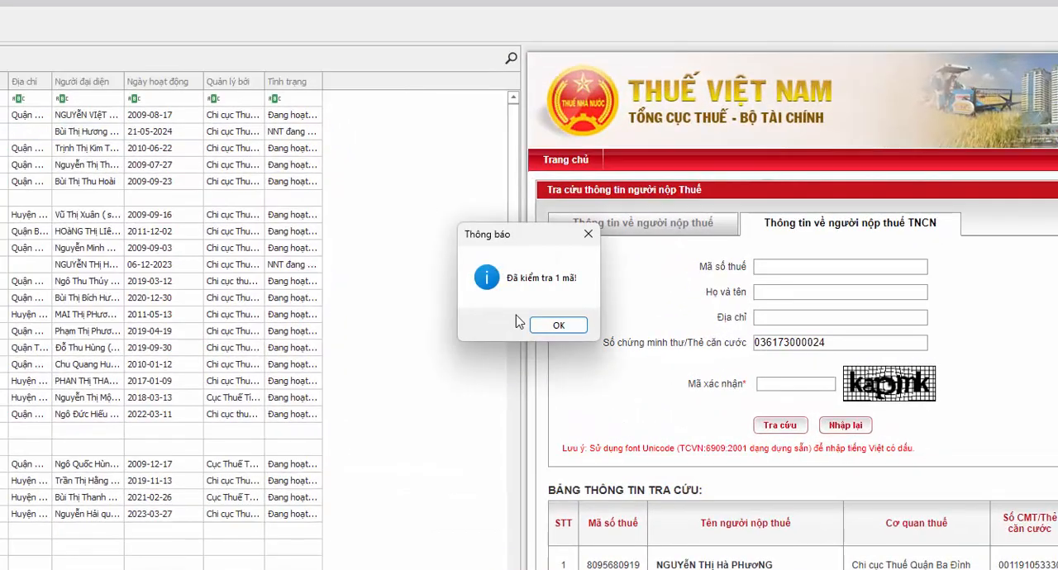
{"action": "left_click", "coordinate": [545, 326]}
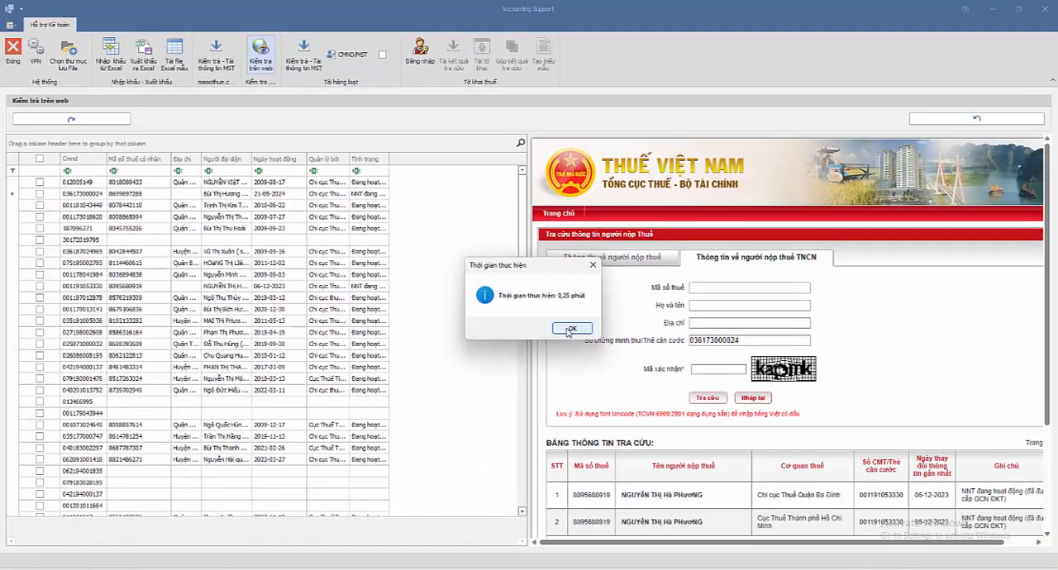
Step: Dismiss the execution-time message and check the retrieved taxpayer information in the grid's second row
{"action": "left_click", "coordinate": [572, 329]}
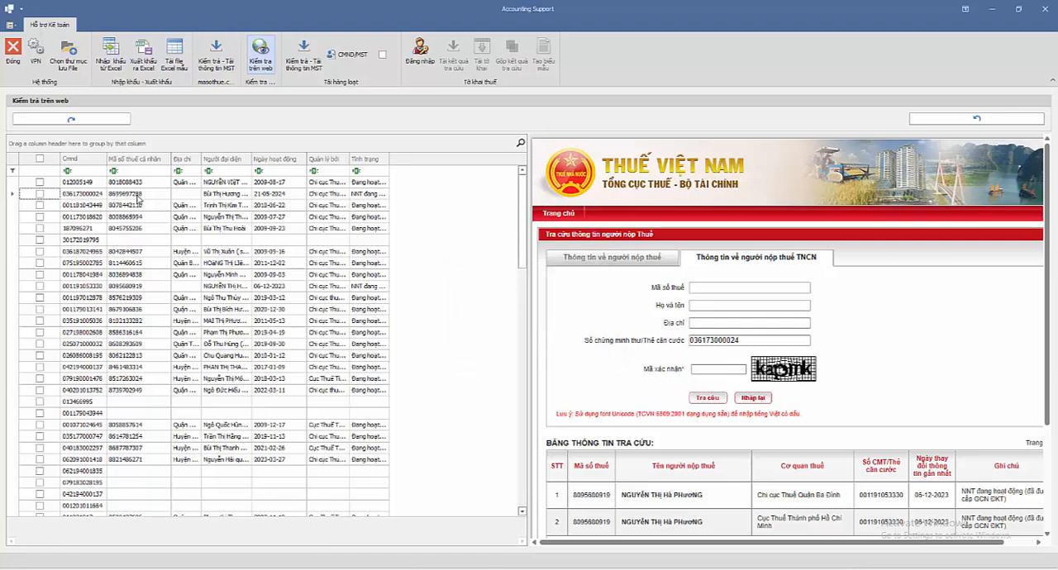
{"action": "left_click", "coordinate": [189, 196]}
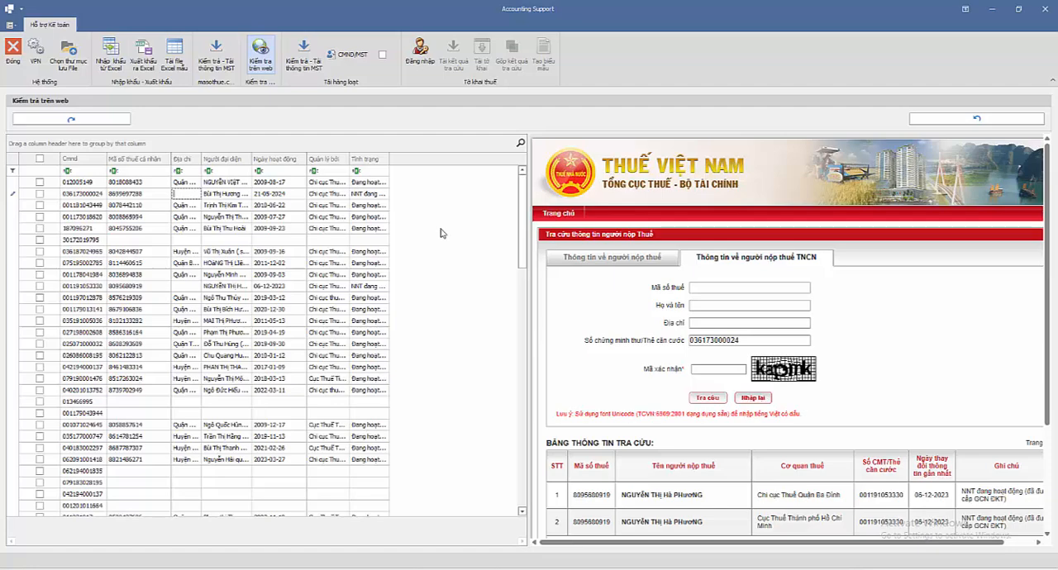
Step: Log in to the electronic tax portal and open its declaration lookup page (Tra cứu tờ khai)
{"action": "left_click", "coordinate": [421, 60]}
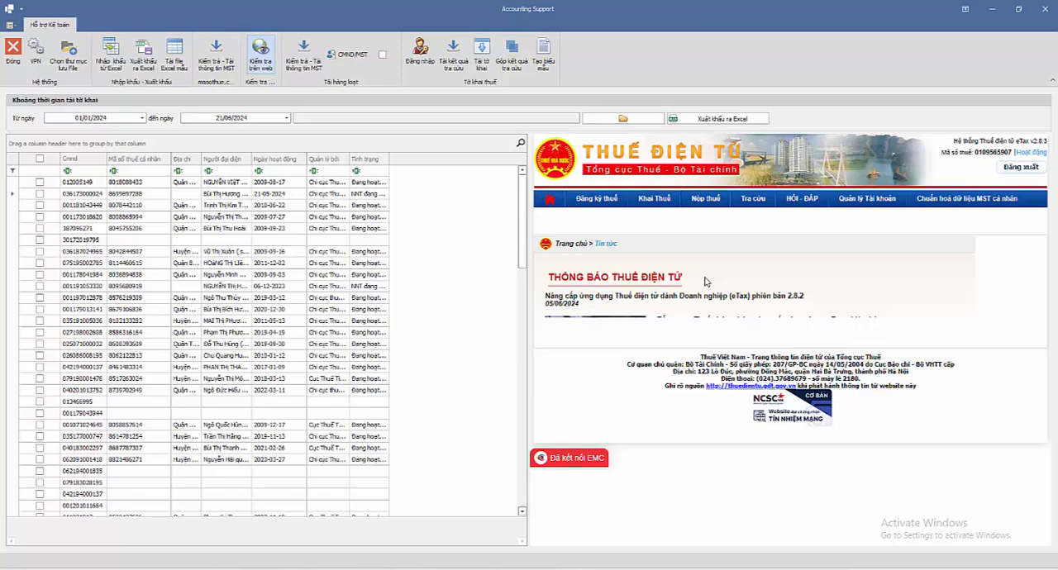
{"action": "left_click", "coordinate": [652, 201]}
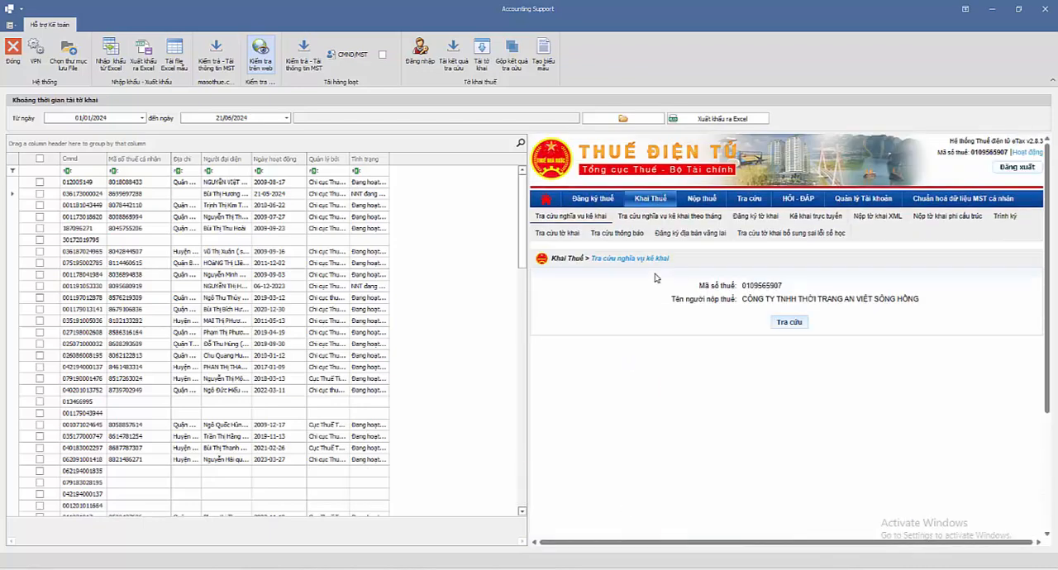
{"action": "left_click", "coordinate": [558, 234]}
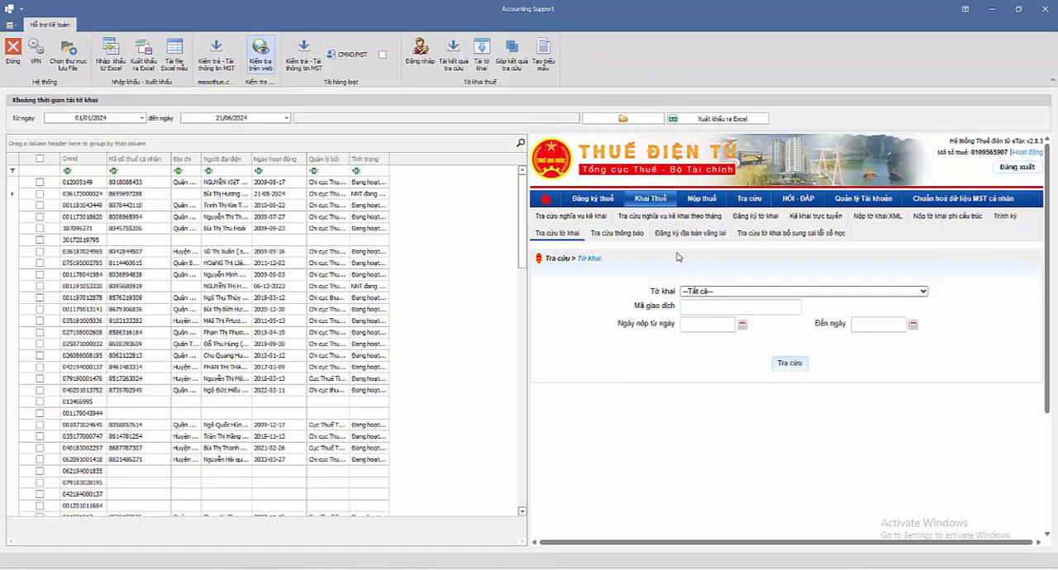
Step: Set the start of the declaration period to 01/03/2021 and download the lookup results, acknowledging the list of months without data
{"action": "left_click", "coordinate": [142, 118]}
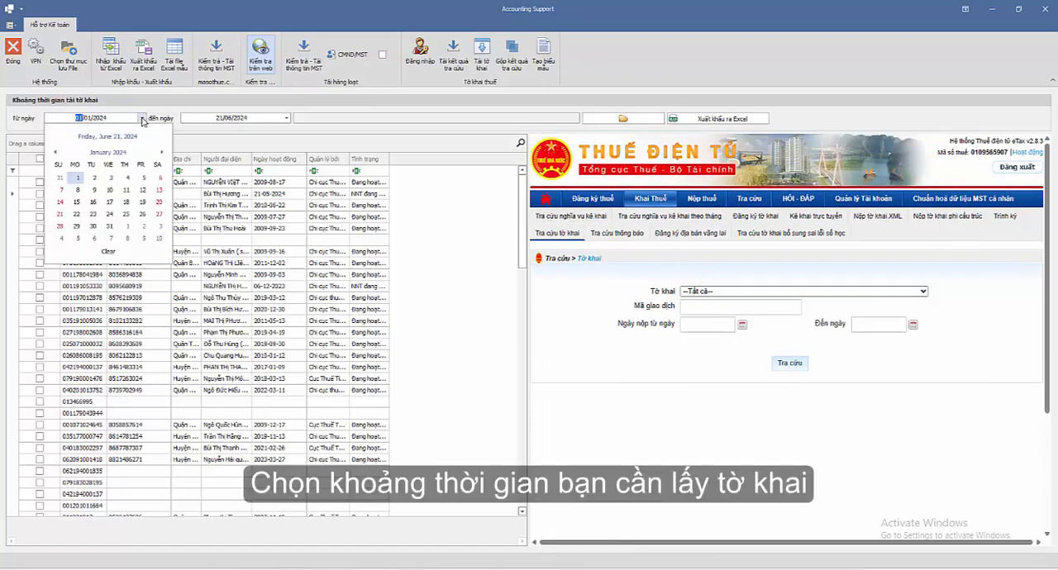
{"action": "left_click", "coordinate": [110, 153]}
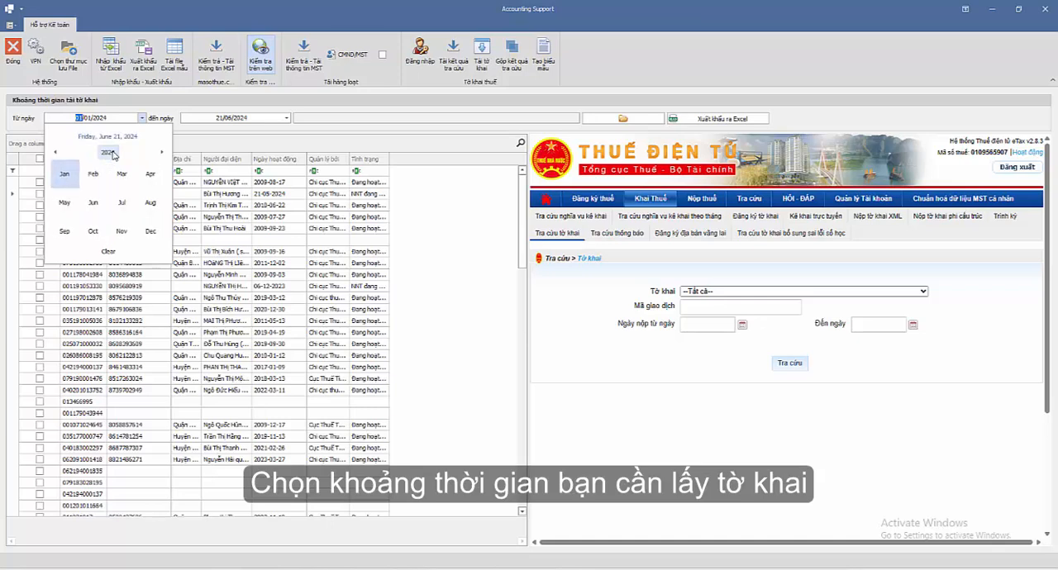
{"action": "left_click", "coordinate": [110, 153]}
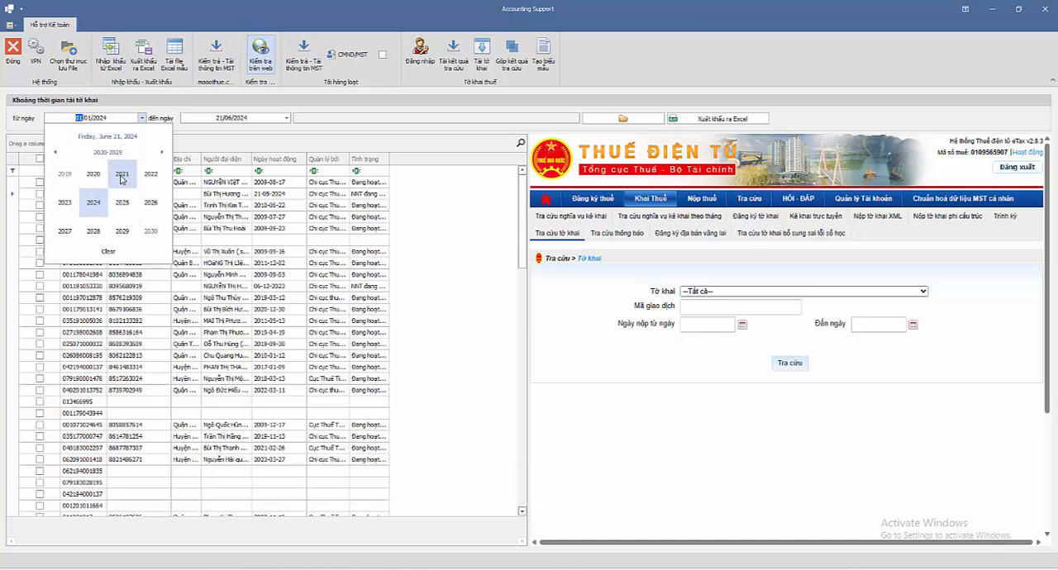
{"action": "left_click", "coordinate": [121, 176]}
{"action": "left_click", "coordinate": [121, 177]}
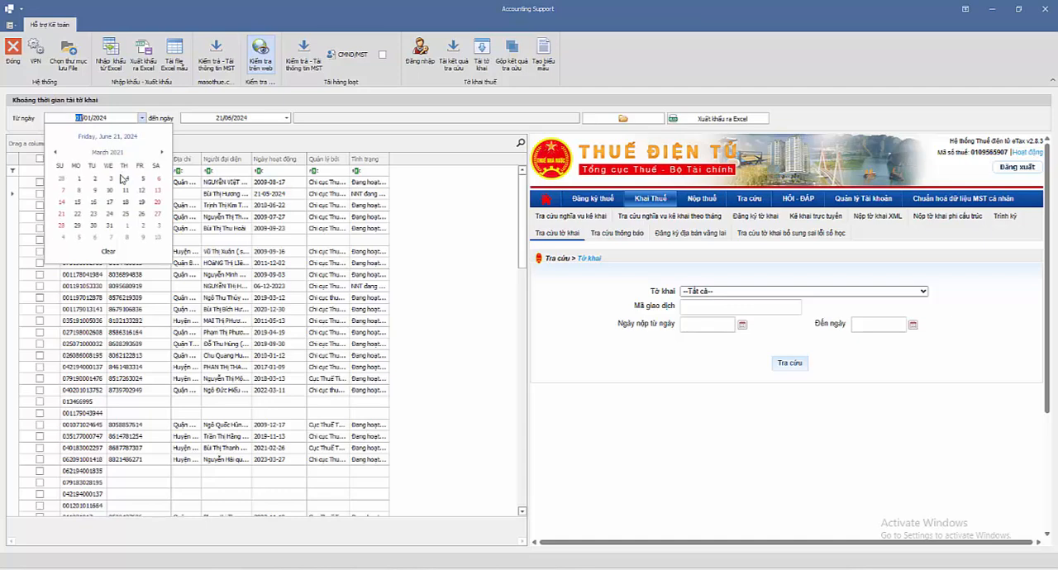
{"action": "left_click", "coordinate": [83, 177]}
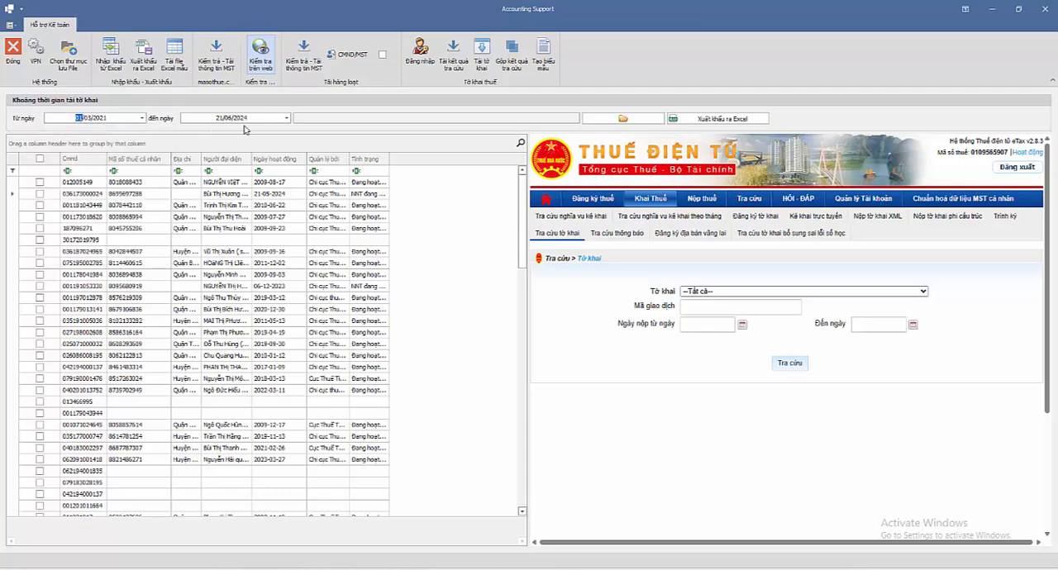
{"action": "left_click", "coordinate": [455, 52]}
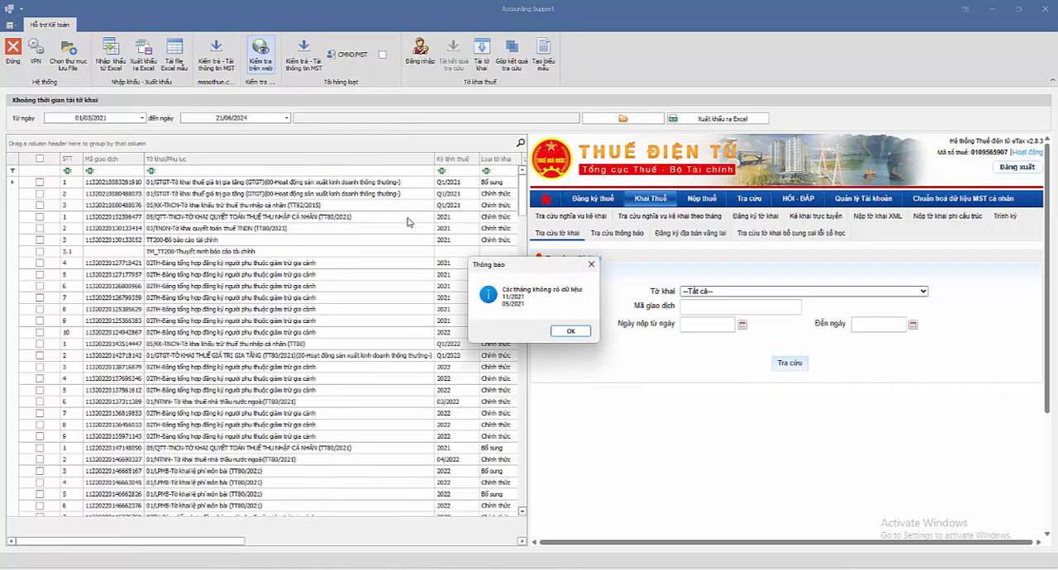
{"action": "left_click", "coordinate": [571, 331]}
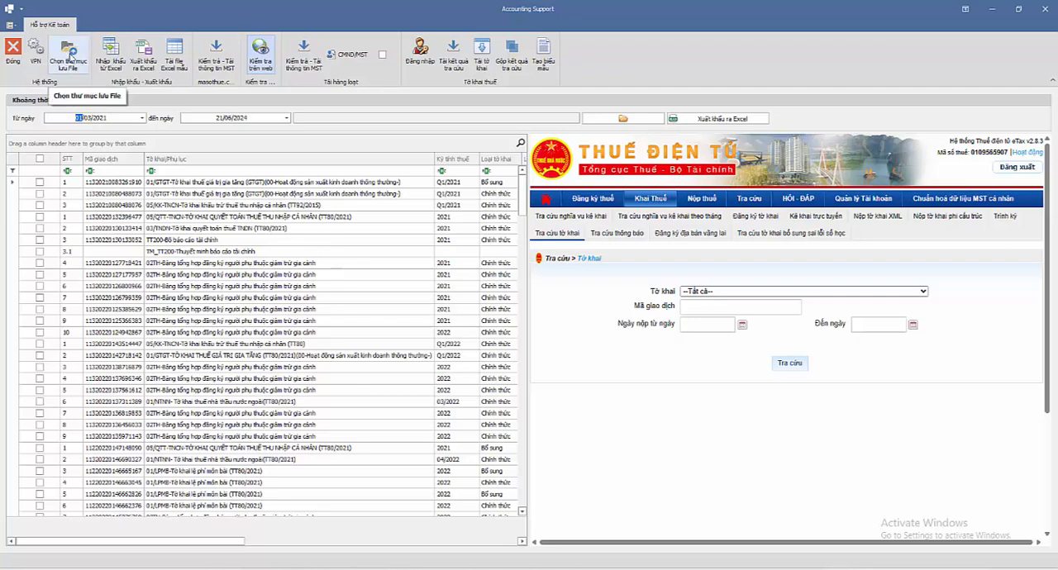
Step: Create a folder named ToKhai on New Volume (F:) and choose it as the save location for downloaded files
{"action": "left_click", "coordinate": [69, 52]}
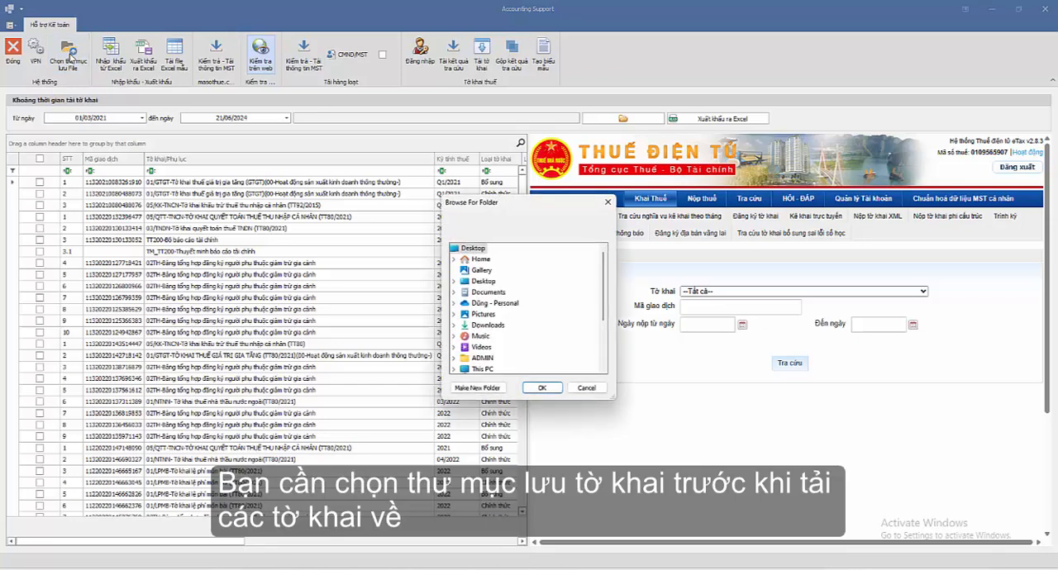
{"action": "mouse_move", "coordinate": [601, 284]}
{"action": "left_mouse_down"}
{"action": "mouse_move", "coordinate": [606, 334]}
{"action": "mouse_move", "coordinate": [606, 303]}
{"action": "left_mouse_up"}
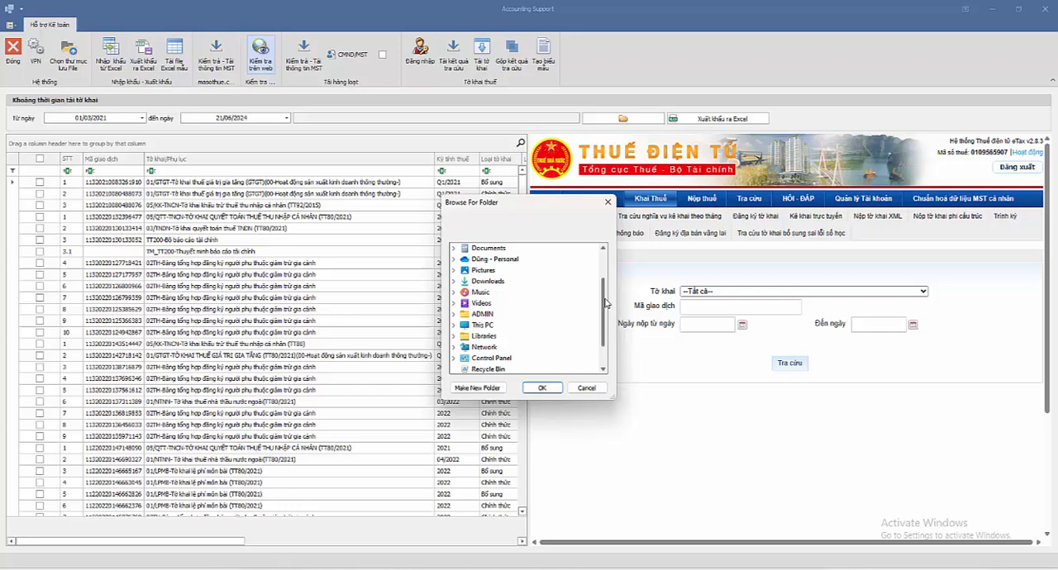
{"action": "left_click", "coordinate": [454, 325]}
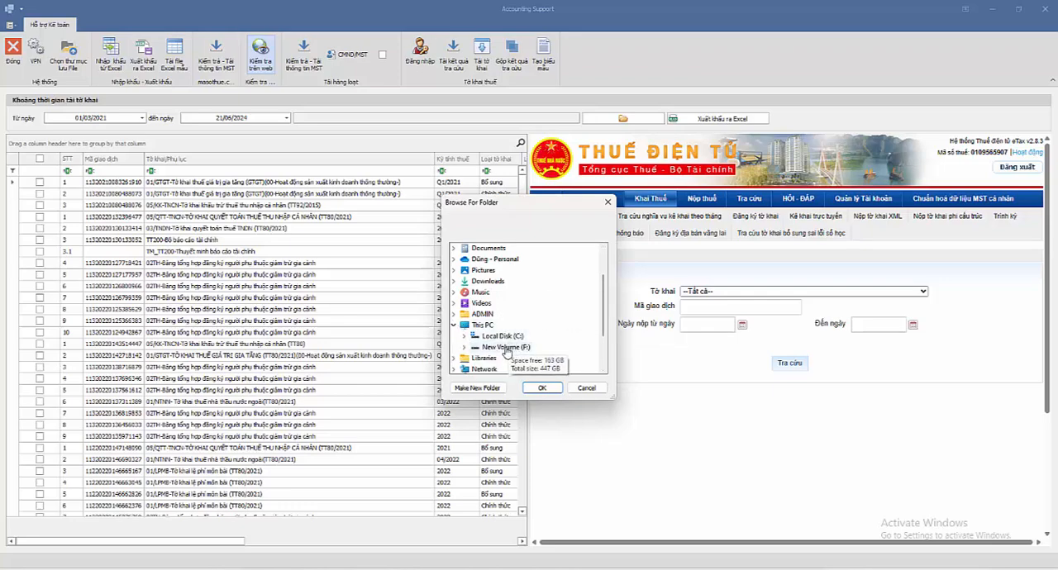
{"action": "double_click", "coordinate": [507, 347]}
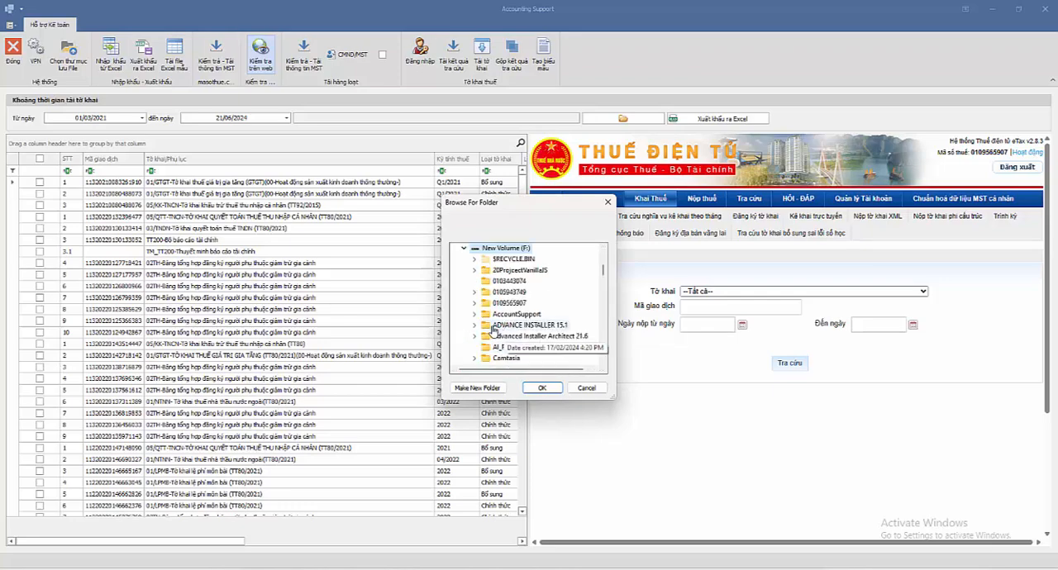
{"action": "left_click", "coordinate": [470, 388]}
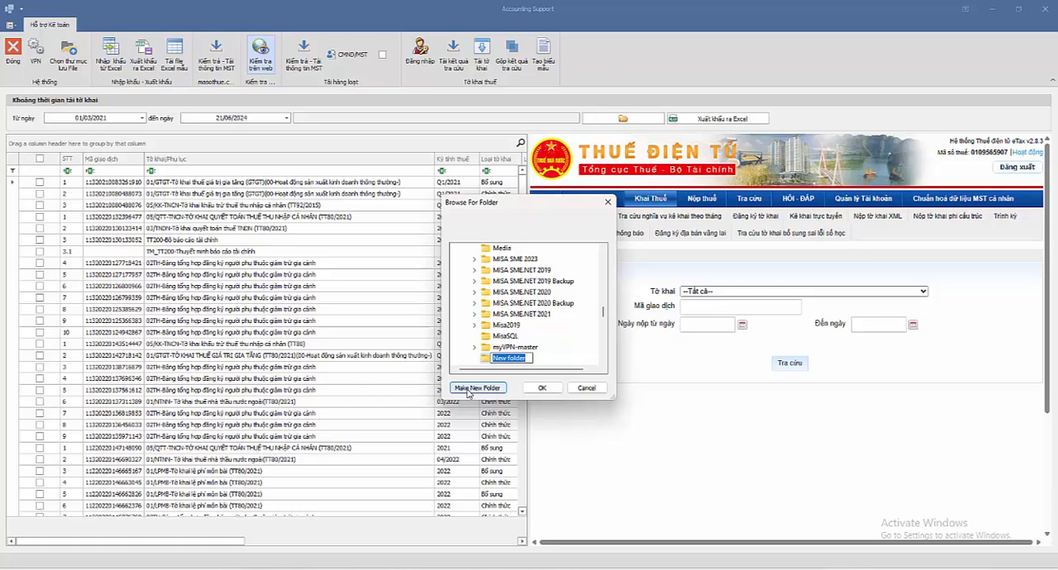
{"action": "type", "text": "TĐ"}
{"action": "type", "text": "Khai"}
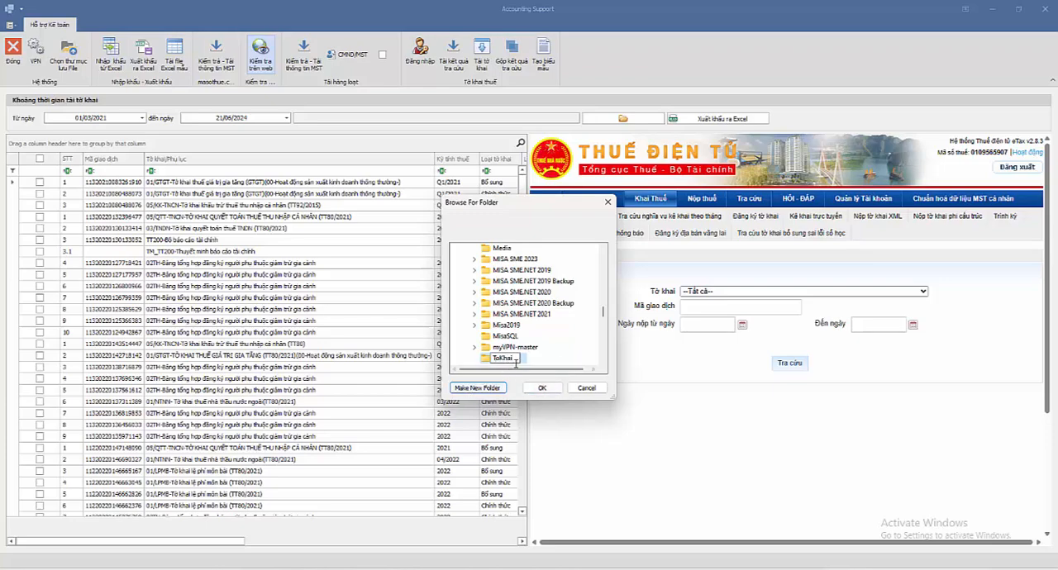
{"action": "left_click", "coordinate": [542, 389]}
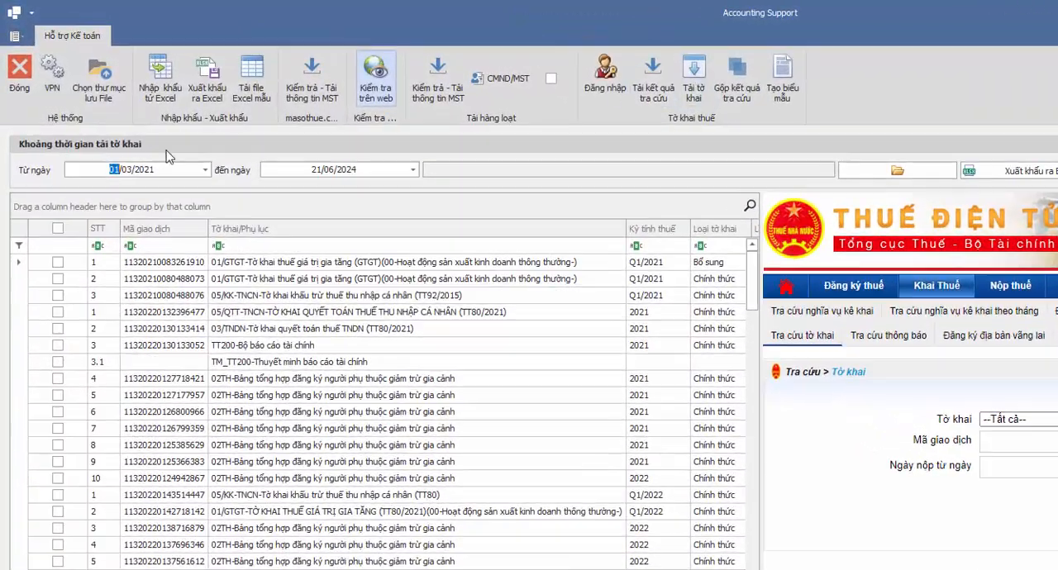
Step: Select all declarations in the grid and download them, checking the download progress throughout the list
{"action": "left_click", "coordinate": [57, 229]}
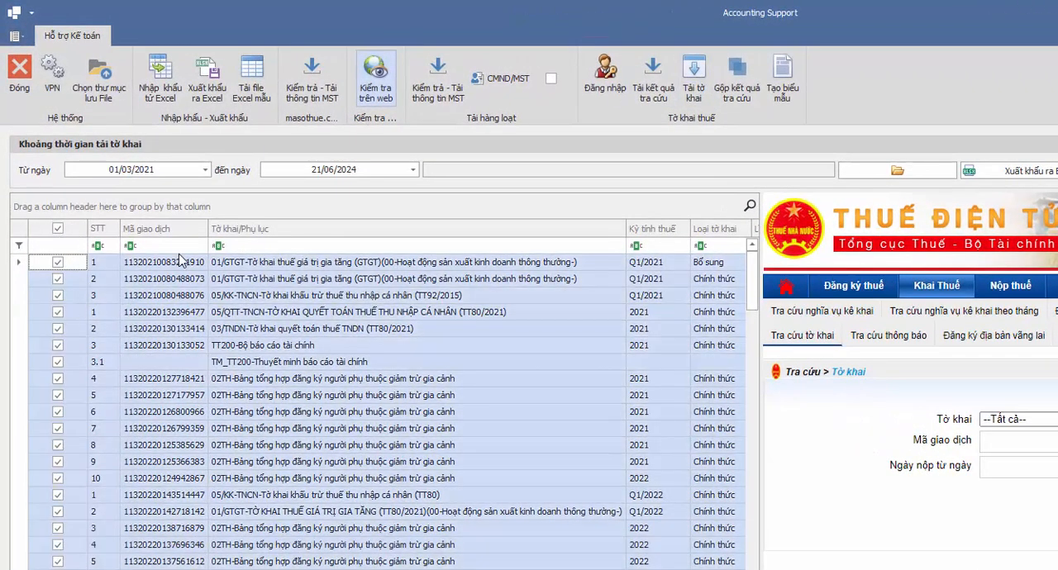
{"action": "left_click", "coordinate": [692, 75]}
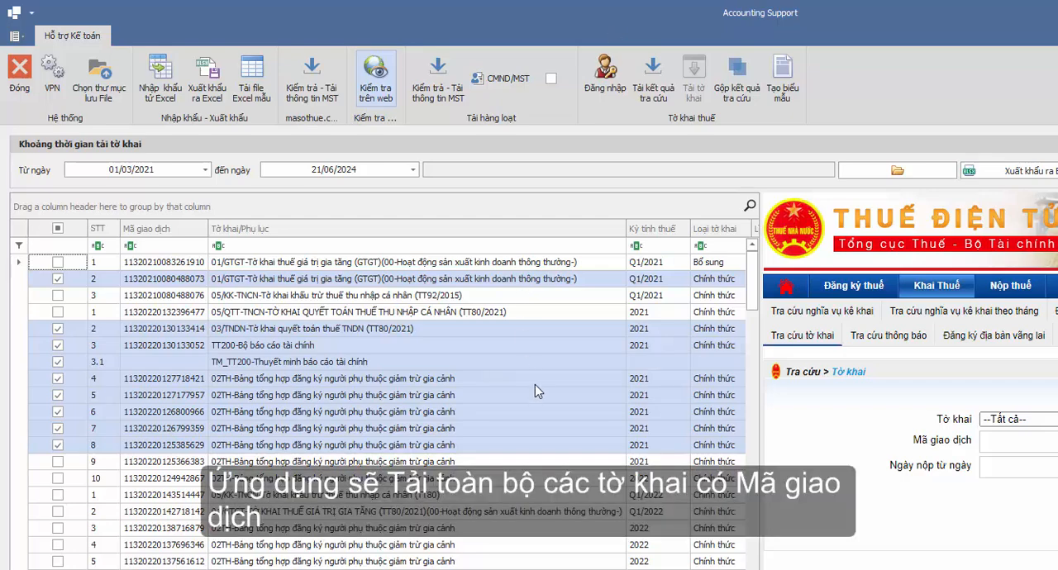
{"action": "scroll", "coordinate": [535, 391], "scroll_direction": "down", "scroll_amount": 1}
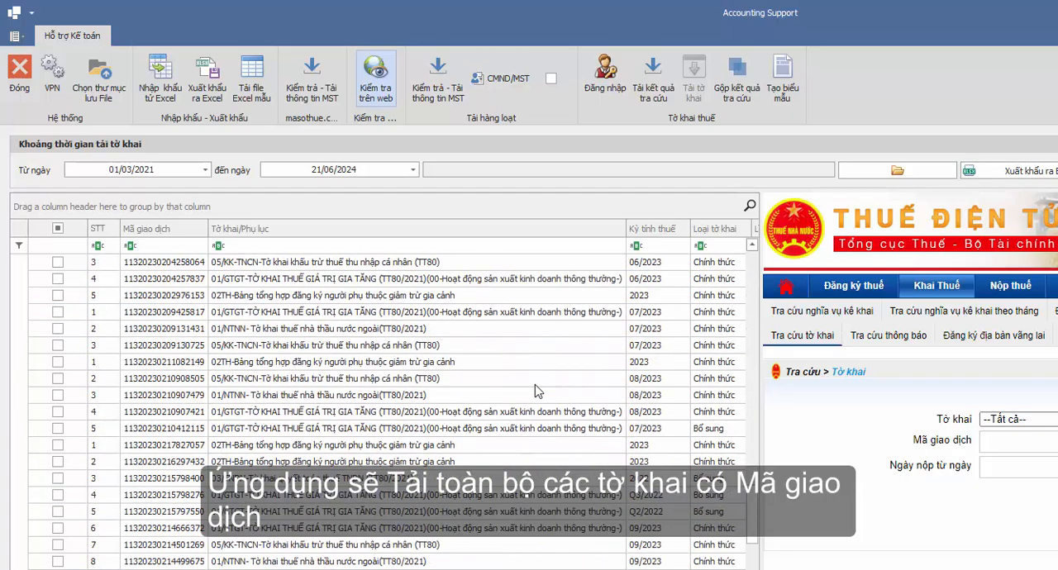
{"action": "scroll", "coordinate": [535, 390], "scroll_direction": "down", "scroll_amount": 10}
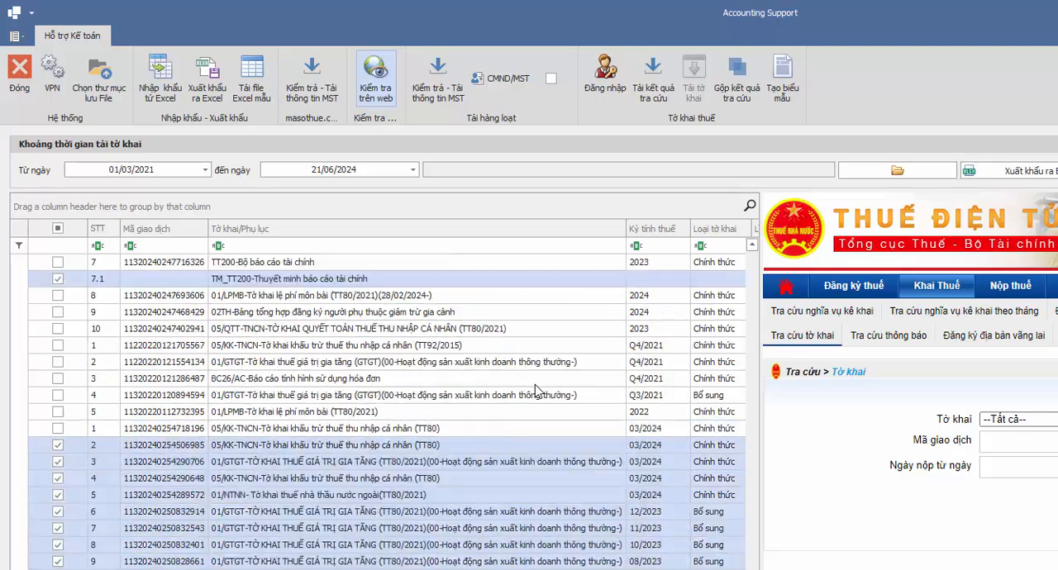
{"action": "scroll", "coordinate": [538, 392], "scroll_direction": "down", "scroll_amount": 4}
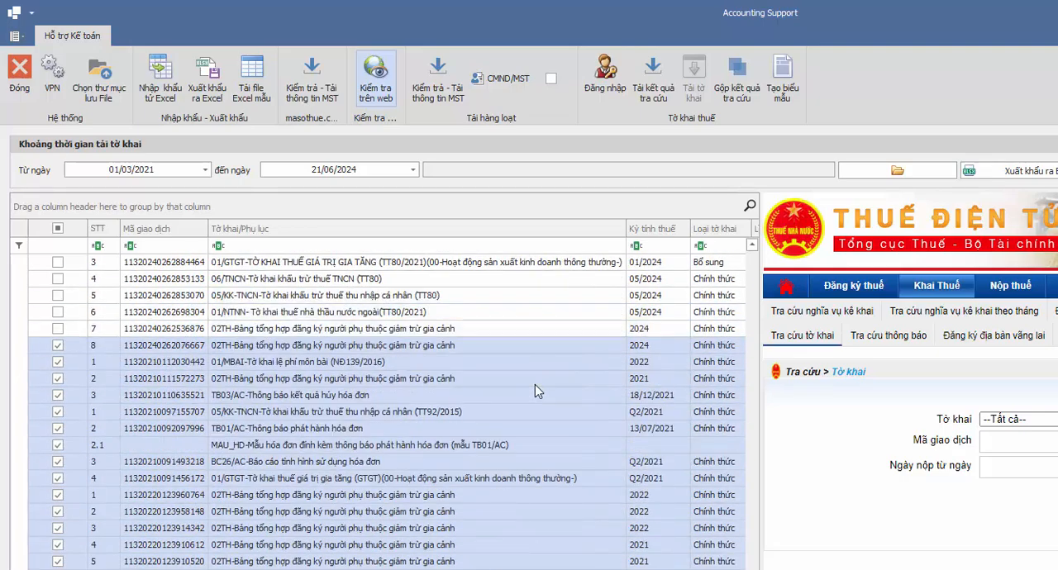
{"action": "scroll", "coordinate": [538, 391], "scroll_direction": "down", "scroll_amount": 1}
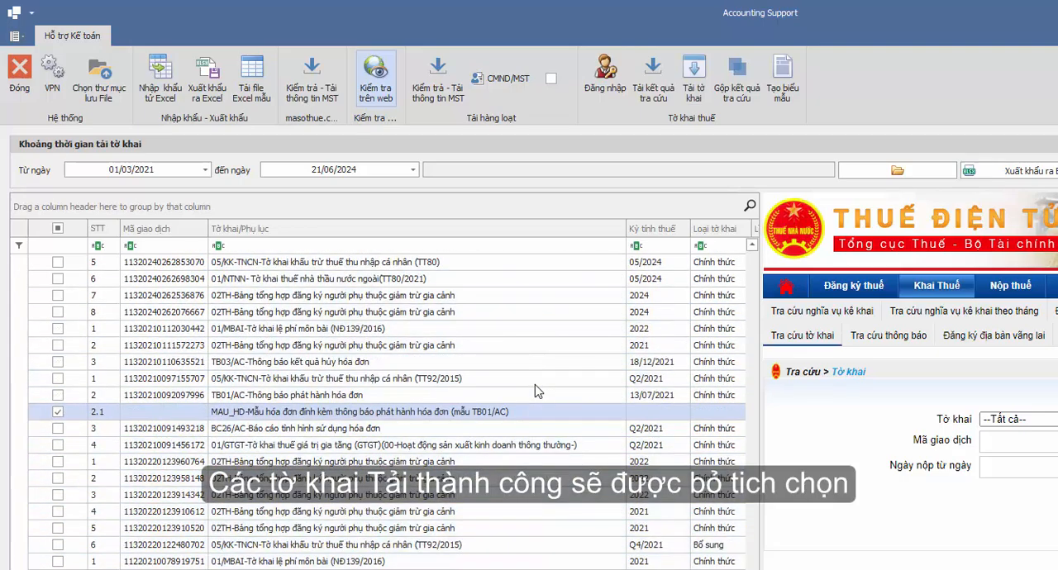
{"action": "scroll", "coordinate": [510, 483], "scroll_direction": "up", "scroll_amount": 8}
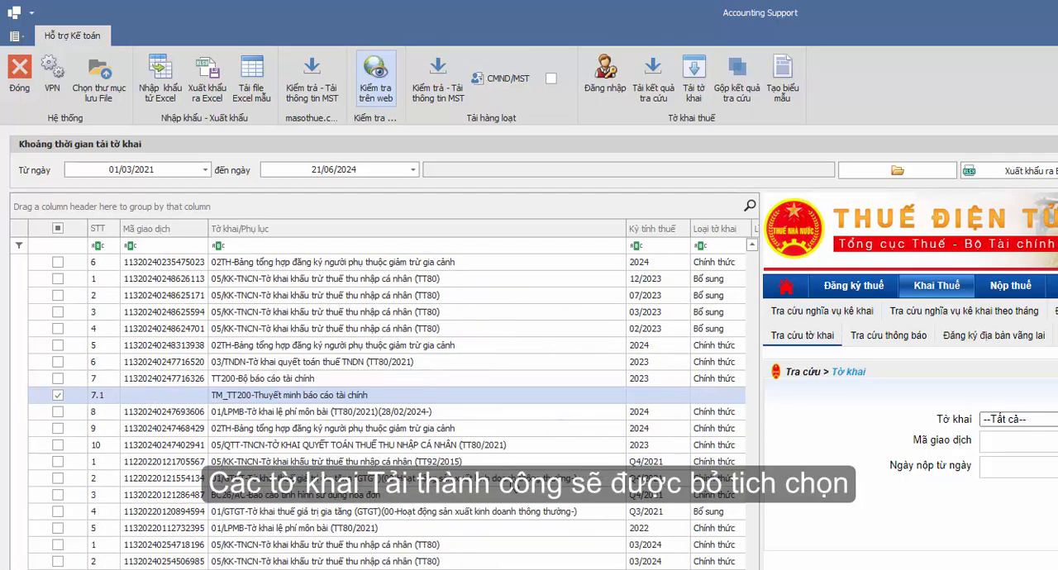
{"action": "scroll", "coordinate": [510, 485], "scroll_direction": "down", "scroll_amount": 6}
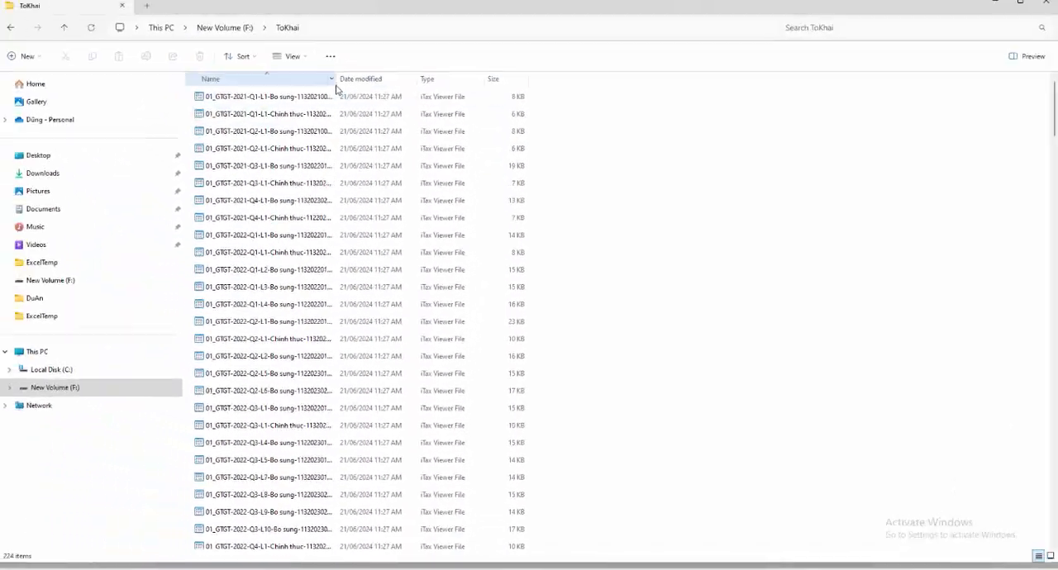
Step: Widen the Name column of the ToKhai folder in File Explorer, review the downloaded XML files and minimize the window
{"action": "left_click_drag", "start_coordinate": [341, 86], "coordinate": [502, 88]}
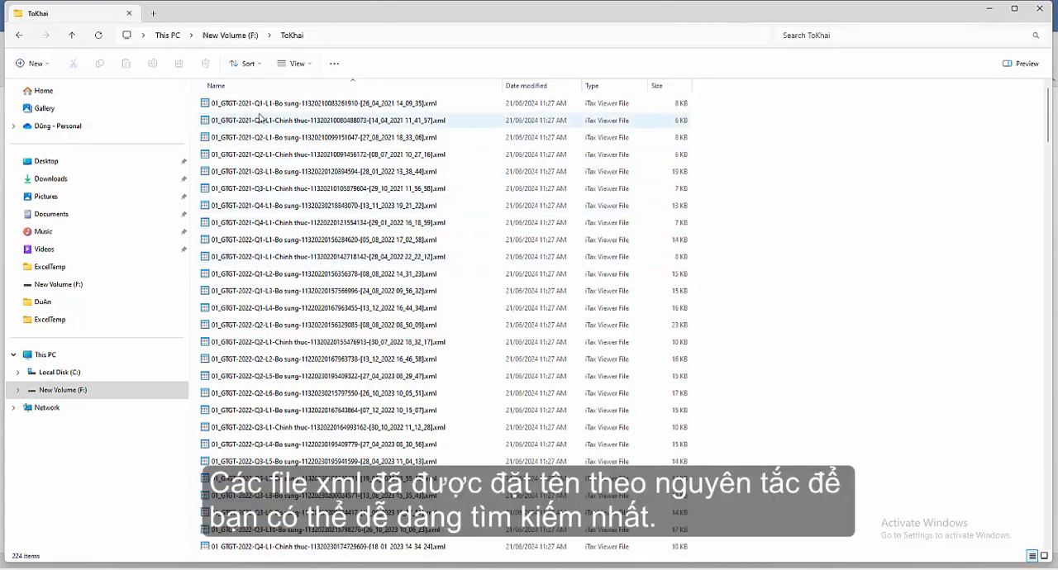
{"action": "scroll", "coordinate": [320, 183], "scroll_direction": "down", "scroll_amount": 2}
{"action": "scroll", "coordinate": [310, 222], "scroll_direction": "down", "scroll_amount": 7}
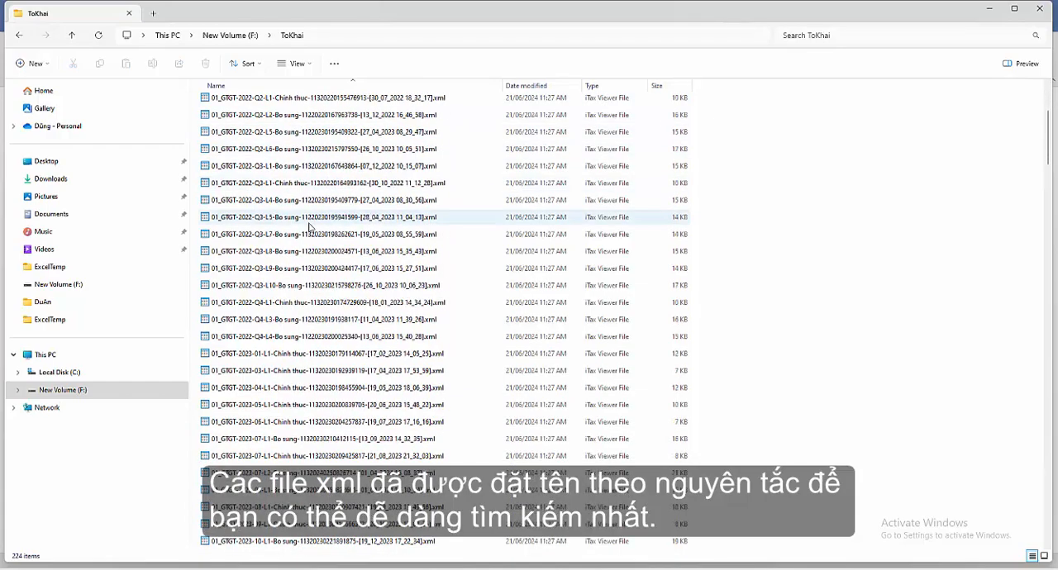
{"action": "scroll", "coordinate": [376, 240], "scroll_direction": "down", "scroll_amount": 20}
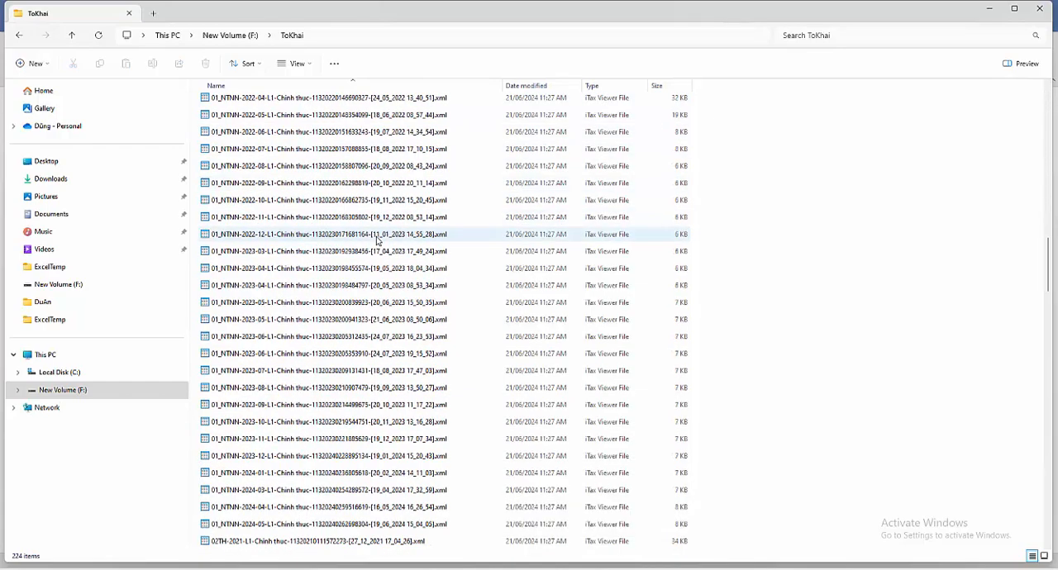
{"action": "scroll", "coordinate": [376, 240], "scroll_direction": "up", "scroll_amount": 15}
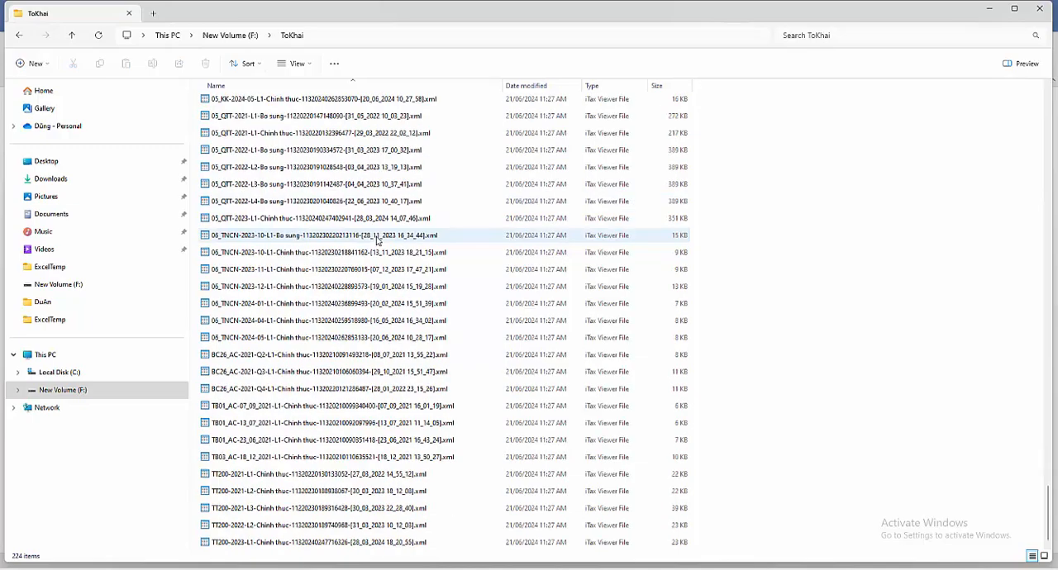
{"action": "scroll", "coordinate": [376, 240], "scroll_direction": "up", "scroll_amount": 20}
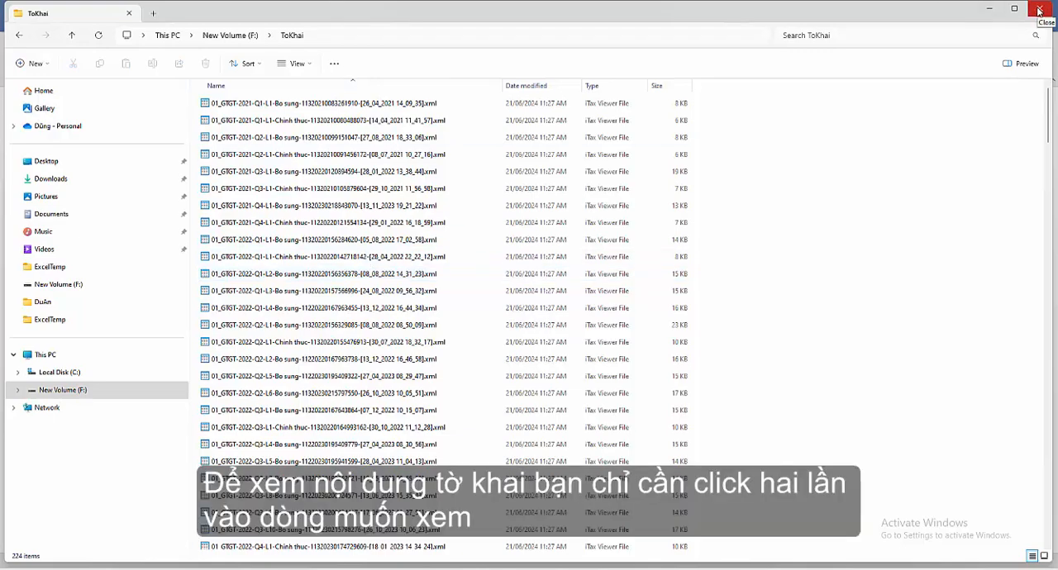
{"action": "left_click", "coordinate": [996, 9]}
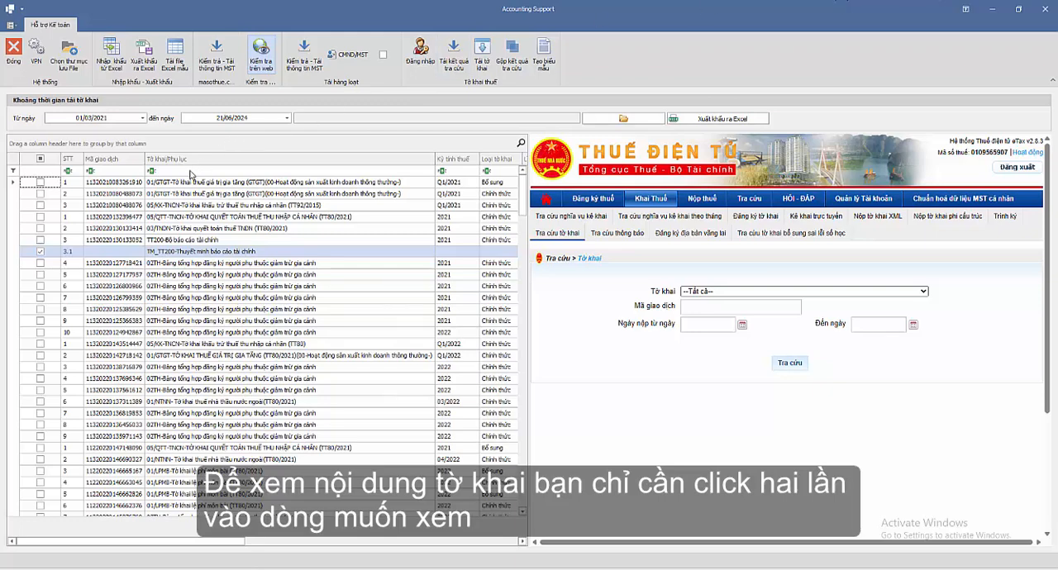
Step: Filter the Tờ khai/Phụ lục column by "01/gtg" and select all matching declarations
{"action": "left_click", "coordinate": [242, 183]}
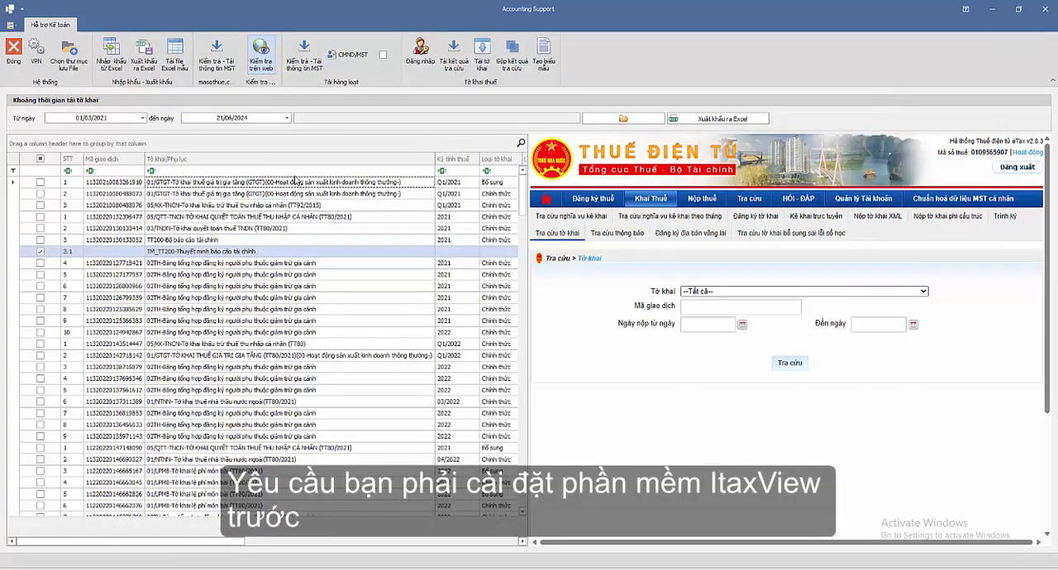
{"action": "left_click", "coordinate": [176, 171]}
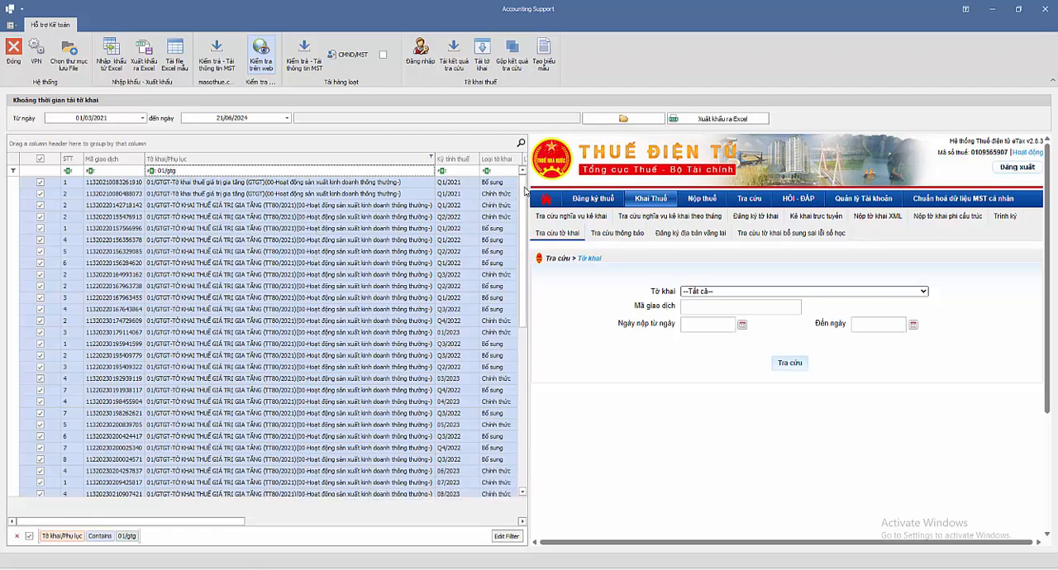
Step: Merge the lookup results of the selected 01/GTGT declarations and look over the extracted indicator columns in the grid
{"action": "mouse_move", "coordinate": [523, 191]}
{"action": "left_mouse_down"}
{"action": "mouse_move", "coordinate": [523, 345]}
{"action": "mouse_move", "coordinate": [523, 189]}
{"action": "left_mouse_up"}
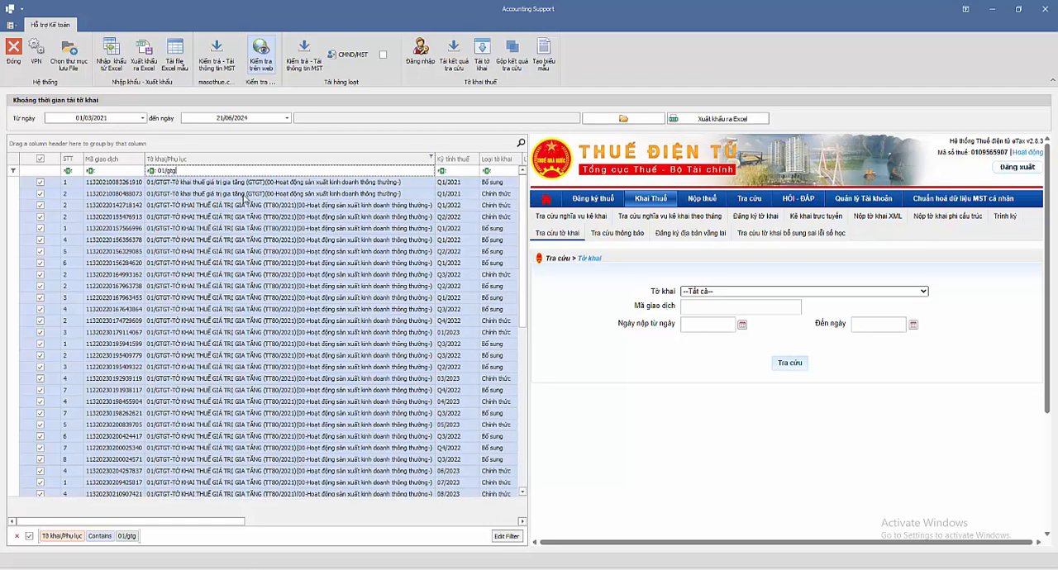
{"action": "left_click", "coordinate": [517, 54]}
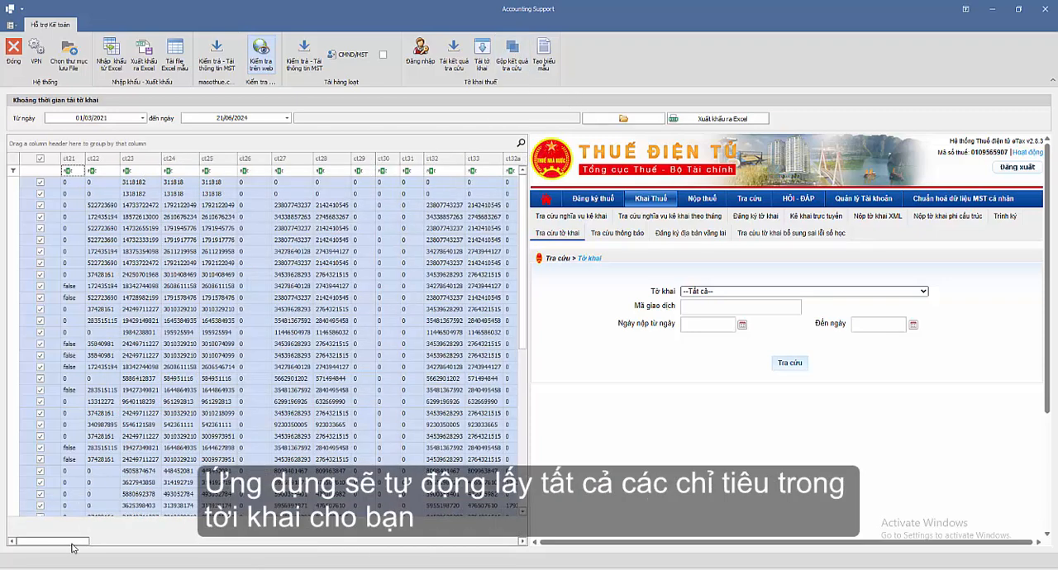
{"action": "mouse_move", "coordinate": [72, 548]}
{"action": "left_mouse_down"}
{"action": "mouse_move", "coordinate": [513, 545]}
{"action": "mouse_move", "coordinate": [60, 545]}
{"action": "left_mouse_up"}
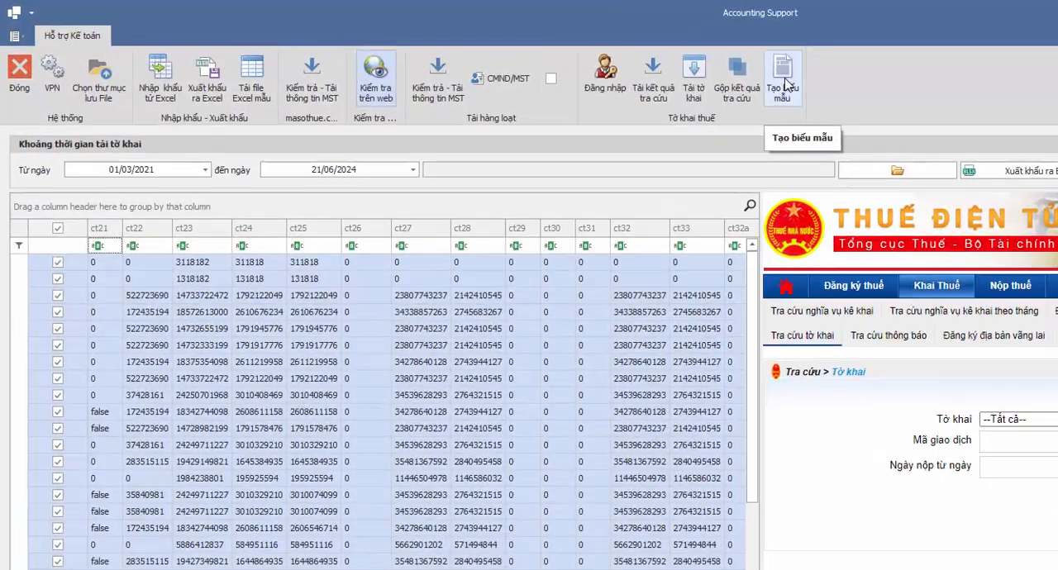
Step: Create the template file from the merged declarations and save it as 01GTGT.xlsx in the ExcelTemp folder
{"action": "left_click", "coordinate": [783, 82]}
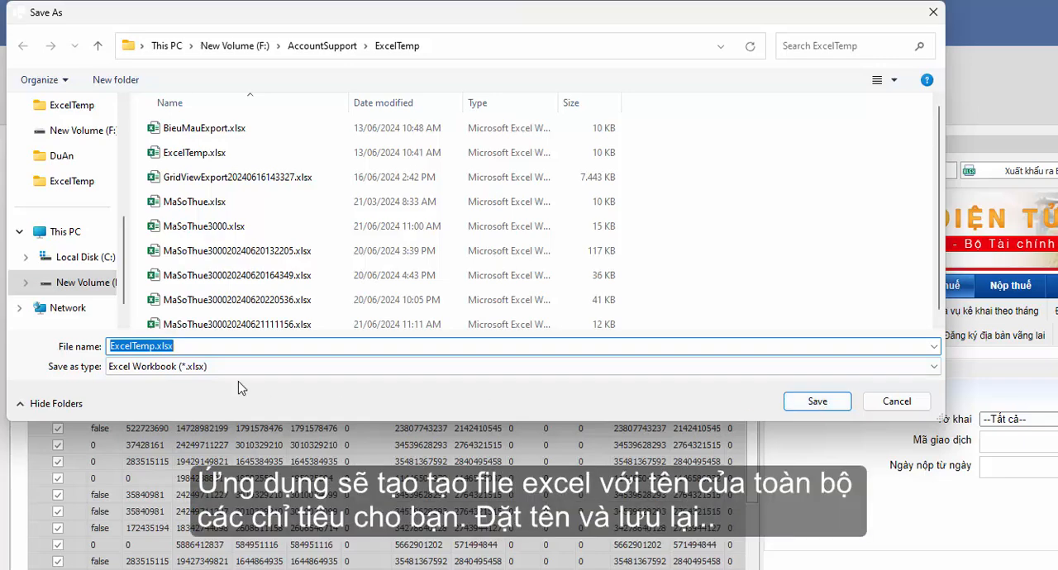
{"action": "left_click", "coordinate": [159, 346]}
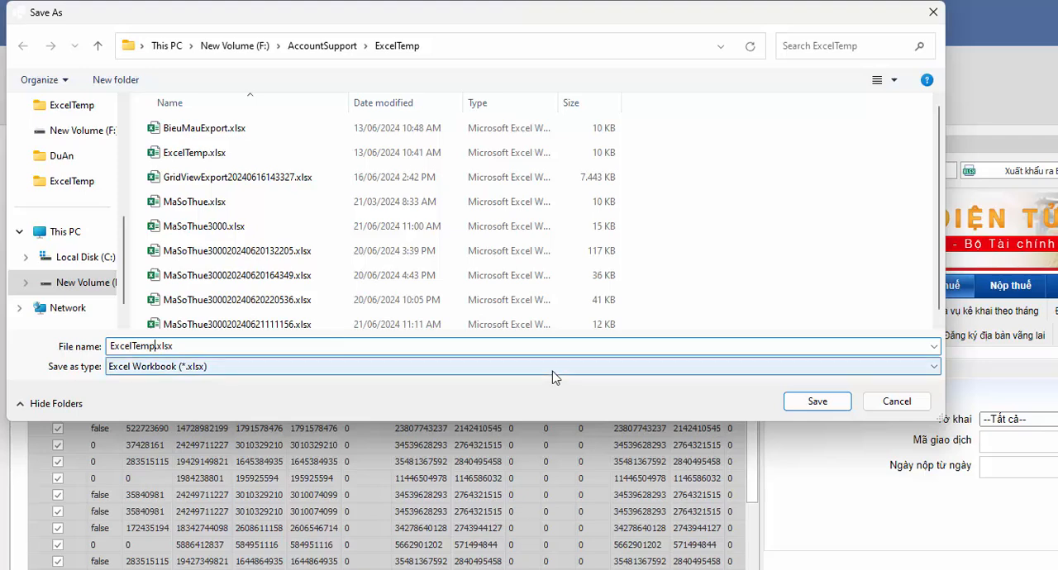
{"action": "key", "text": "BackSpace"}
{"action": "key", "text": "BackSpace"}
{"action": "key", "text": "BackSpace"}
{"action": "key", "text": "BackSpace"}
{"action": "key", "text": "BackSpace"}
{"action": "key", "text": "BackSpace"}
{"action": "key", "text": "BackSpace"}
{"action": "key", "text": "BackSpace"}
{"action": "key", "text": "BackSpace"}
{"action": "type", "text": "01GTGT"}
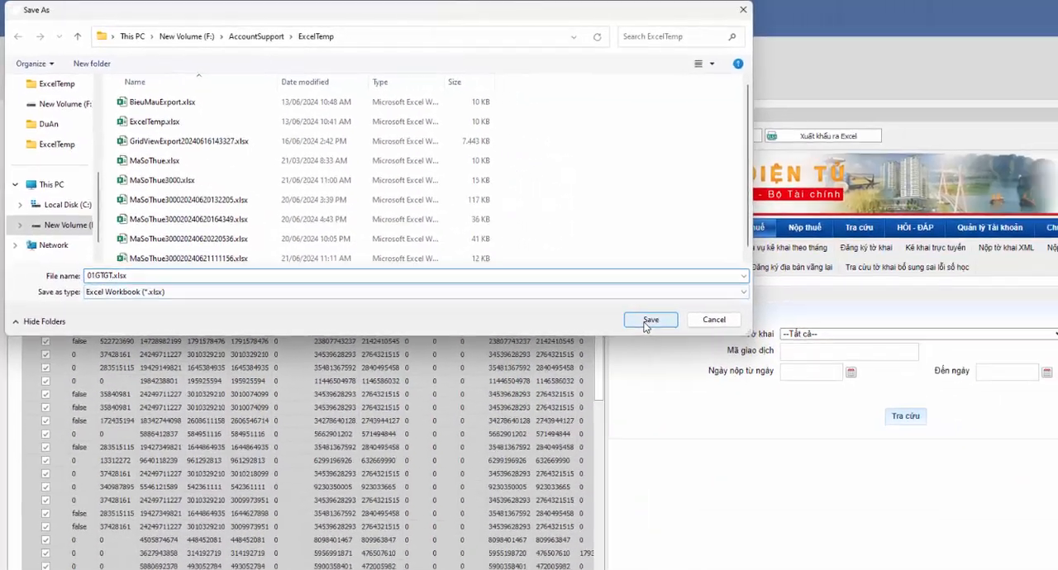
{"action": "left_click", "coordinate": [817, 401]}
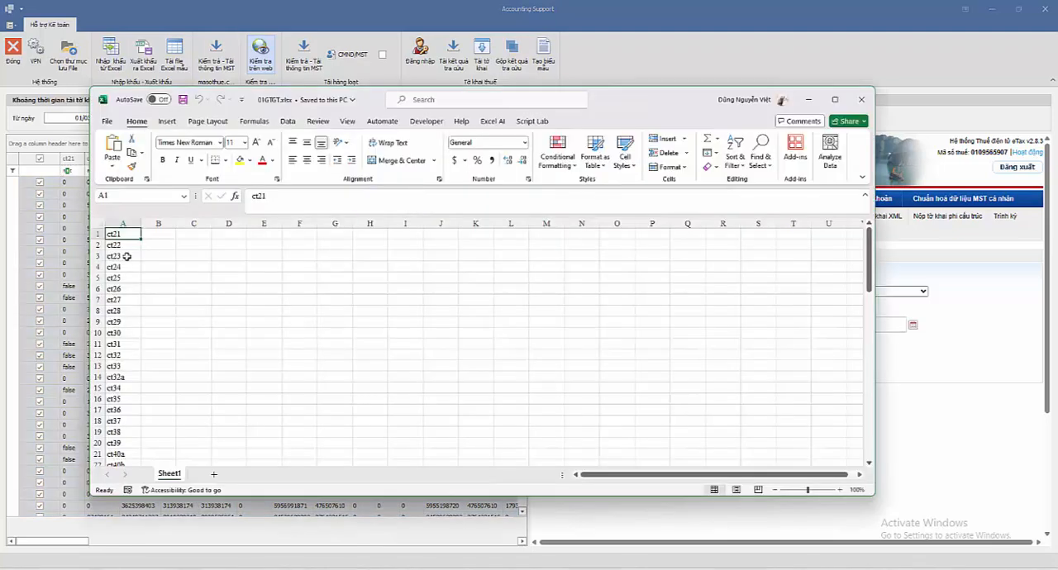
Step: Maximize the 01GTGT.xlsx workbook and look through the indicator names listed in column A
{"action": "left_click", "coordinate": [835, 99]}
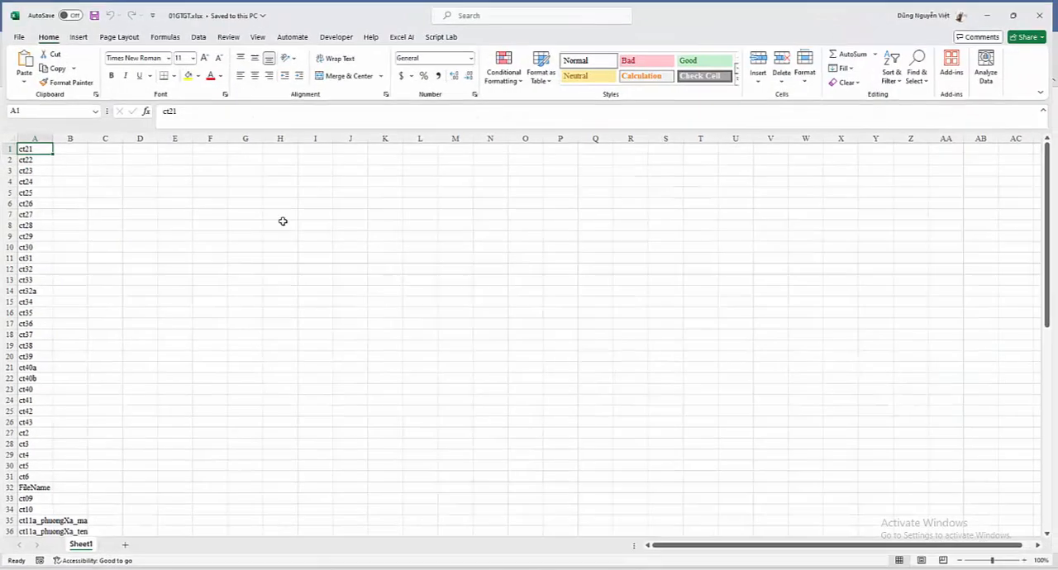
{"action": "scroll", "coordinate": [37, 248], "scroll_direction": "down", "scroll_amount": 20}
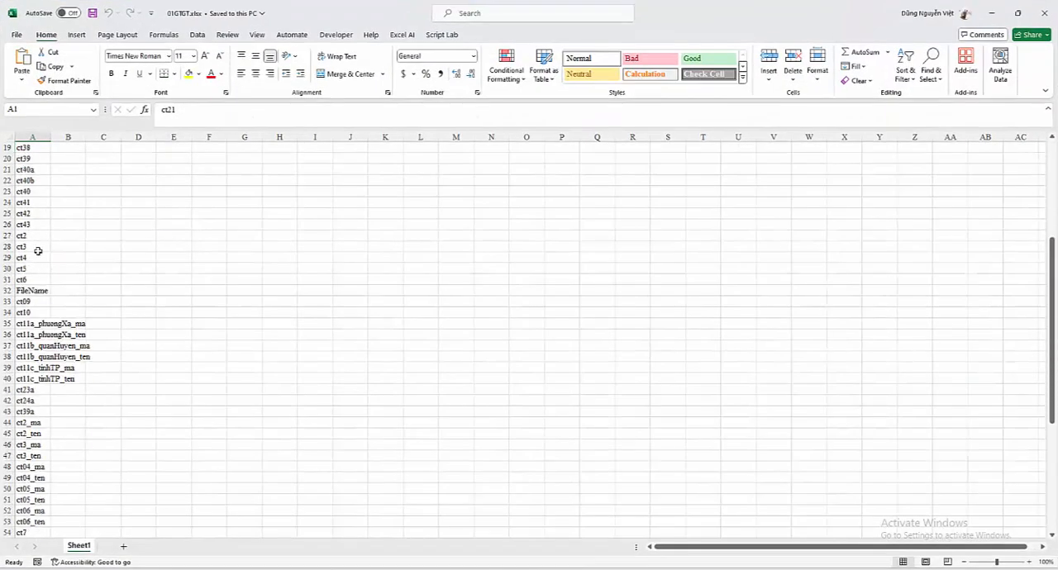
{"action": "scroll", "coordinate": [37, 250], "scroll_direction": "up", "scroll_amount": 20}
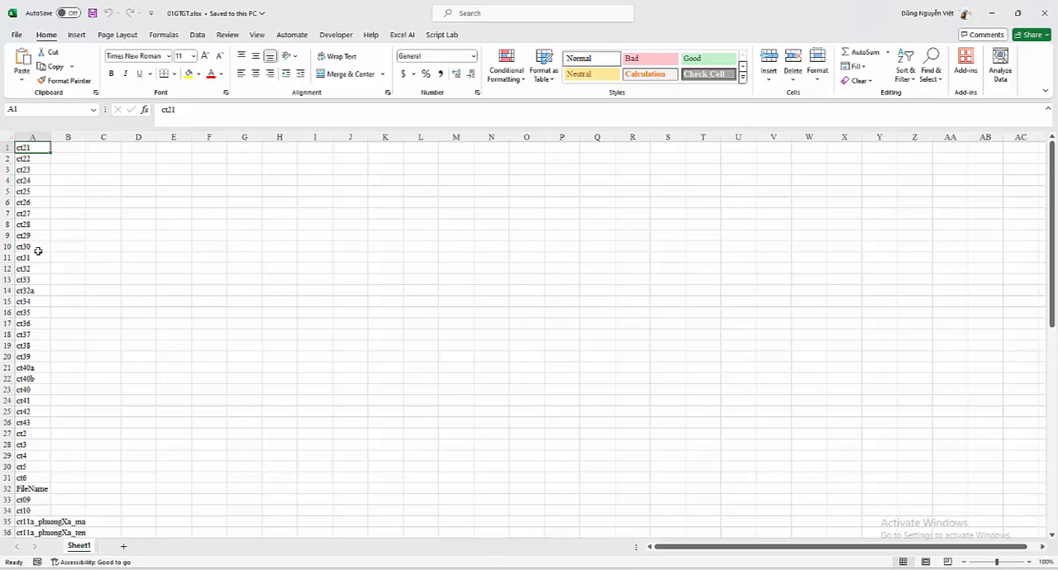
Step: Create a new blank workbook for the form template
{"action": "left_click", "coordinate": [16, 34]}
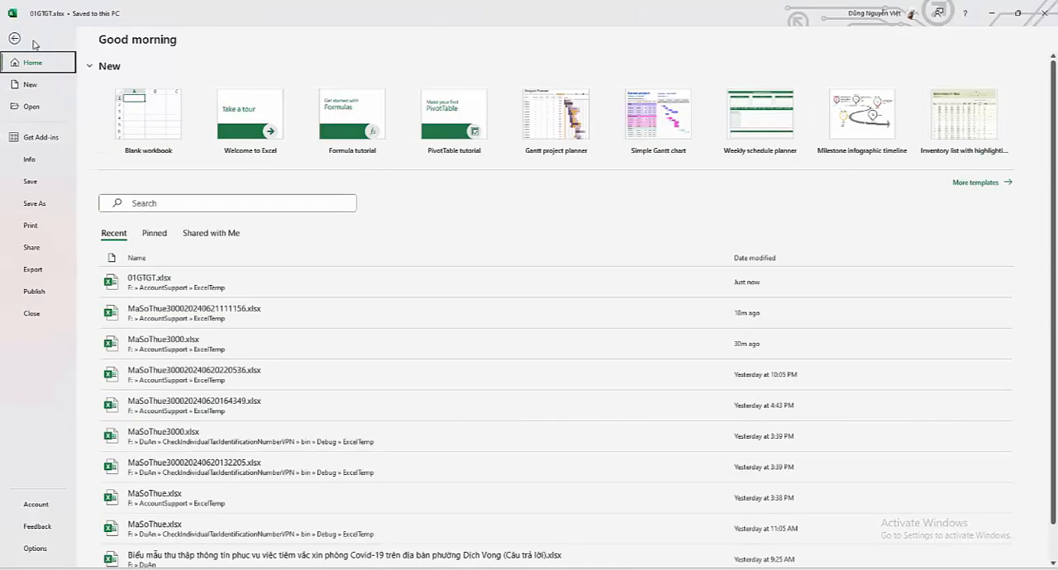
{"action": "left_click", "coordinate": [30, 86]}
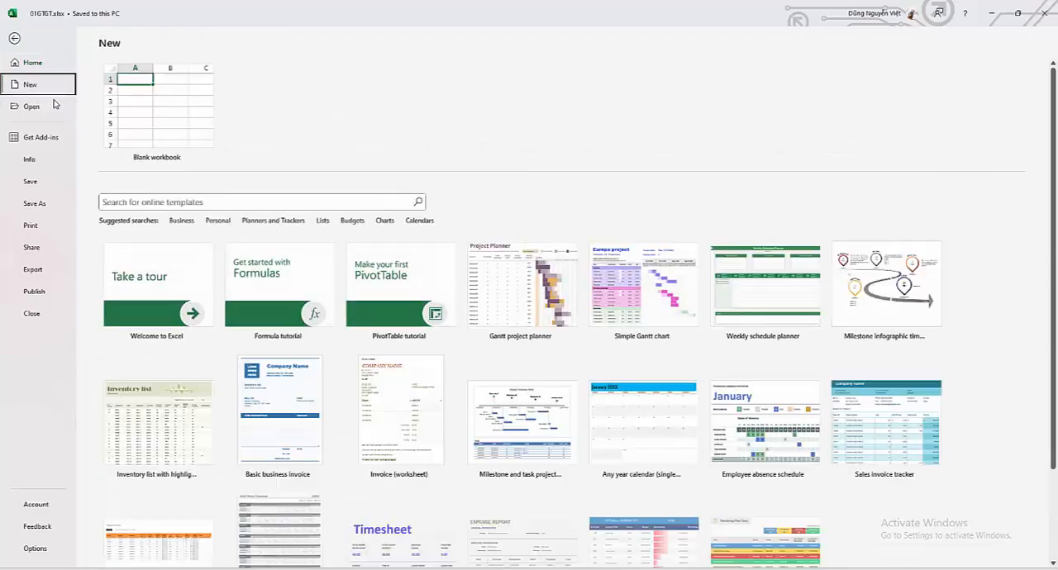
{"action": "left_click", "coordinate": [161, 108]}
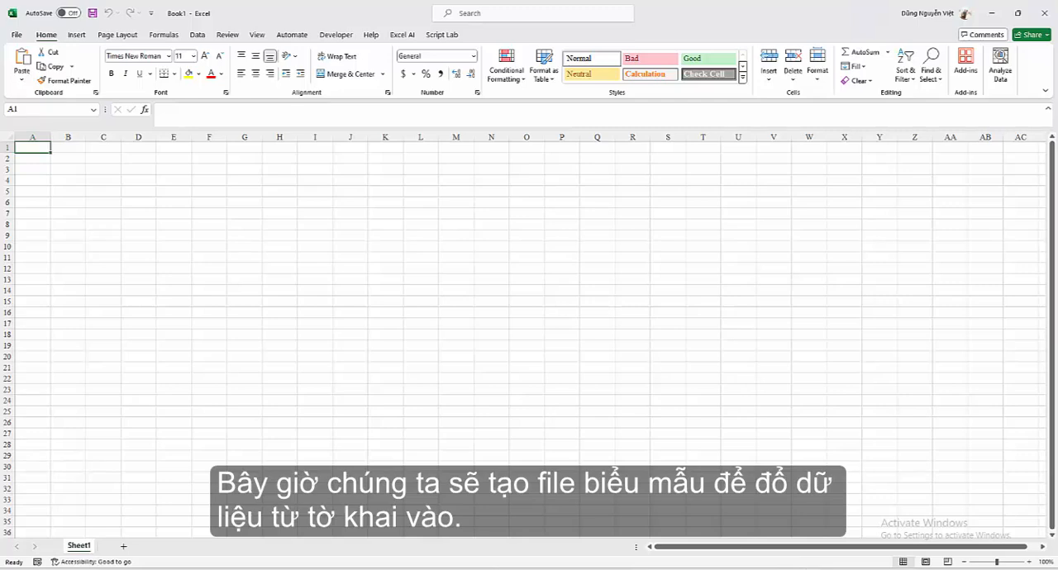
Step: Copy the full indicator list from column A of 01GTGT.xlsx and paste it transposed into Book1 starting at cell A2
{"action": "left_click", "coordinate": [743, 531]}
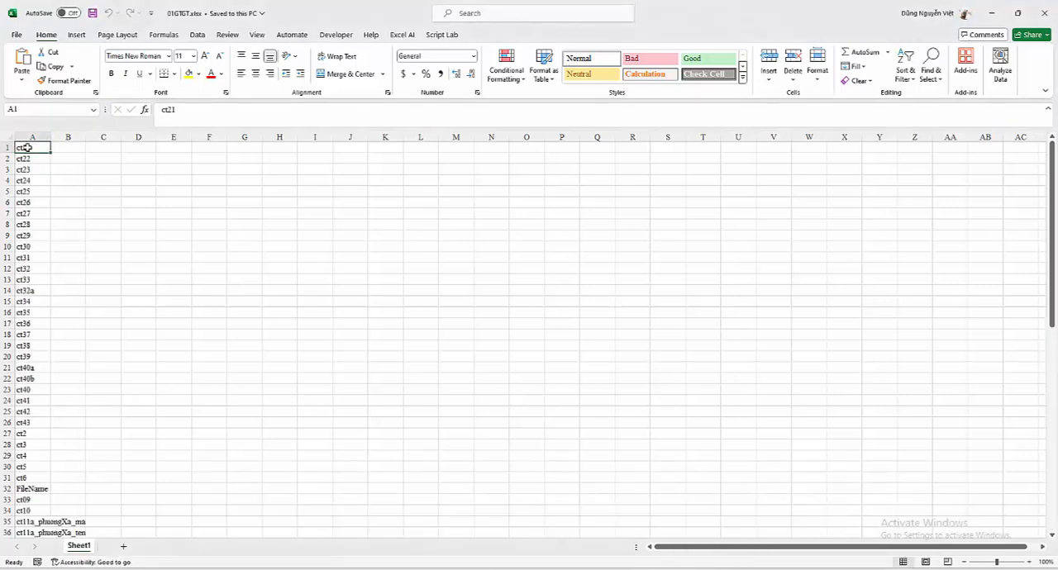
{"action": "key", "text": "ctrl+shift+Down"}
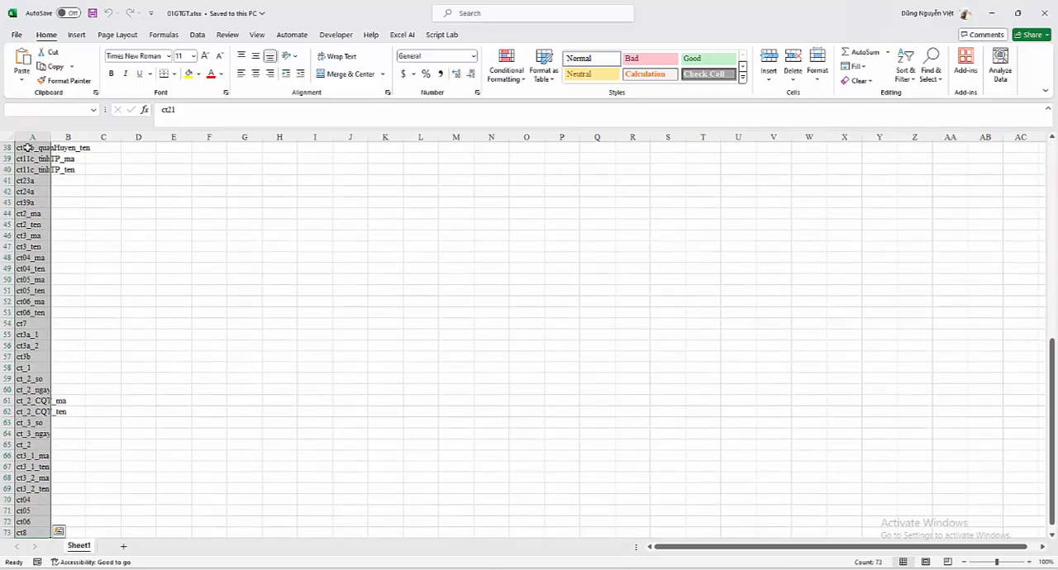
{"action": "key", "text": "ctrl+c"}
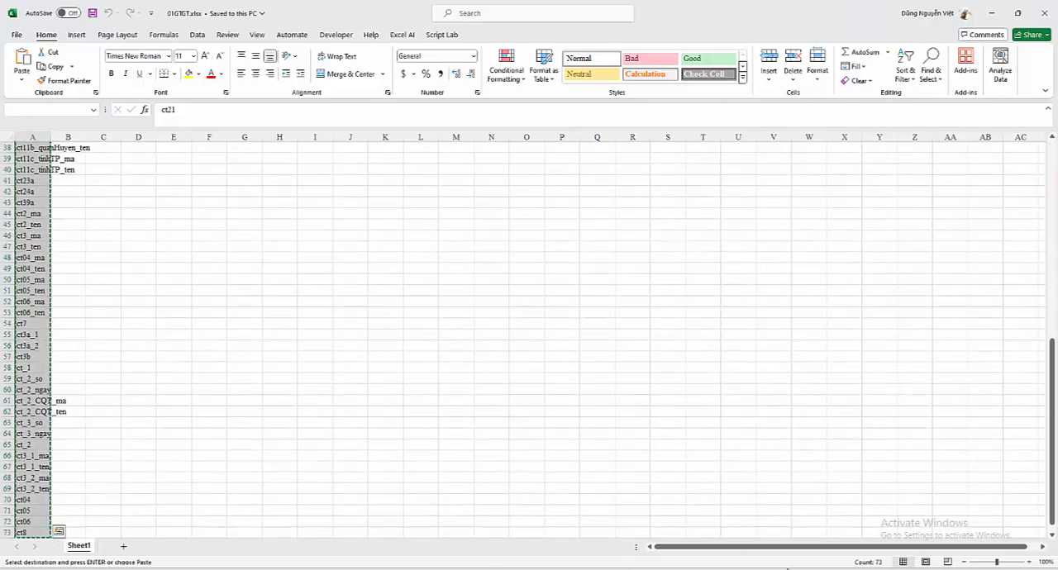
{"action": "mouse_move", "coordinate": [786, 569]}
{"action": "left_click", "coordinate": [838, 531]}
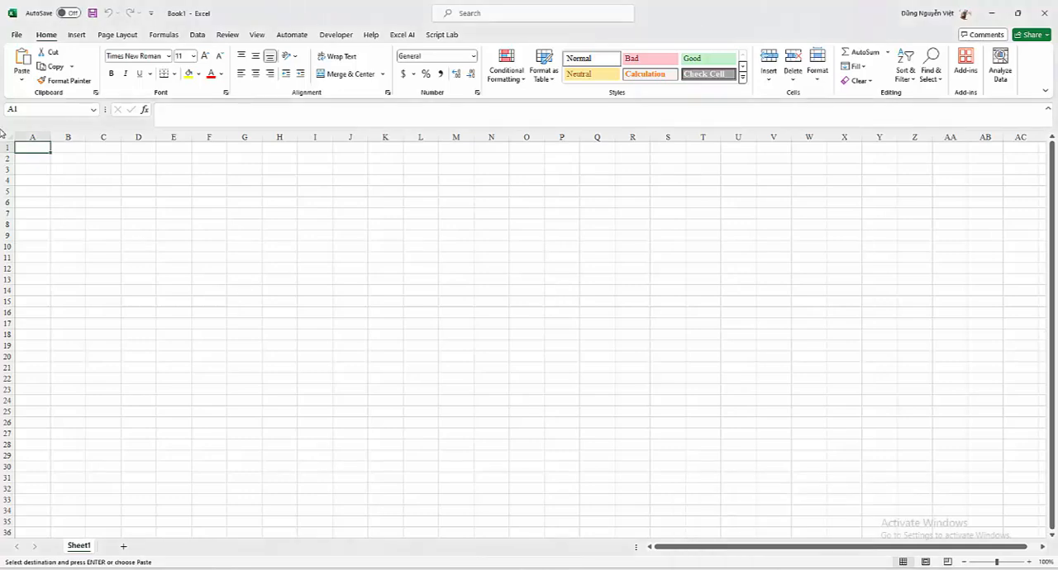
{"action": "left_click", "coordinate": [21, 158]}
{"action": "right_click", "coordinate": [22, 159]}
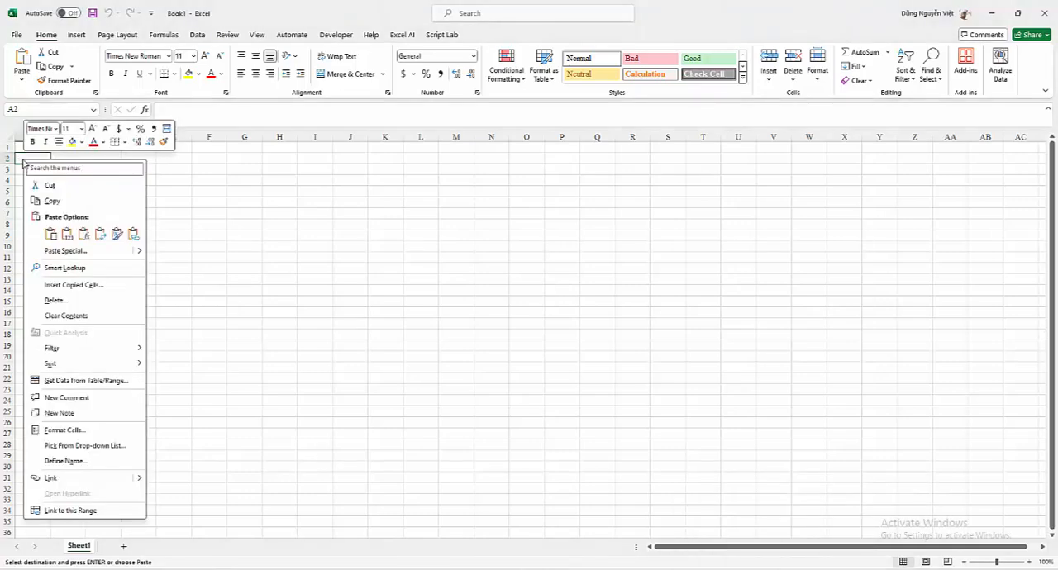
{"action": "left_click", "coordinate": [65, 251]}
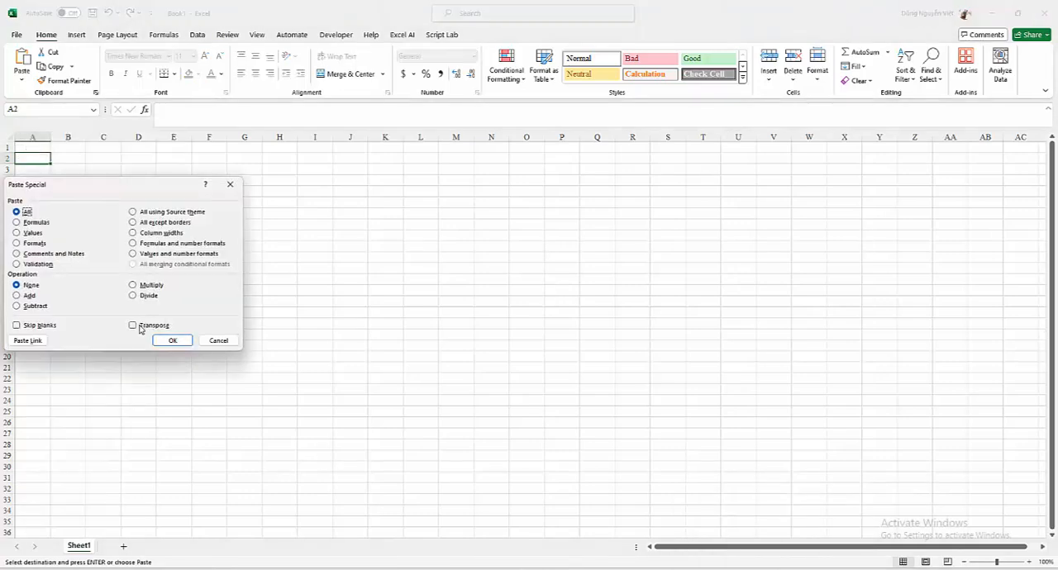
{"action": "left_click", "coordinate": [141, 328]}
{"action": "left_click", "coordinate": [172, 340]}
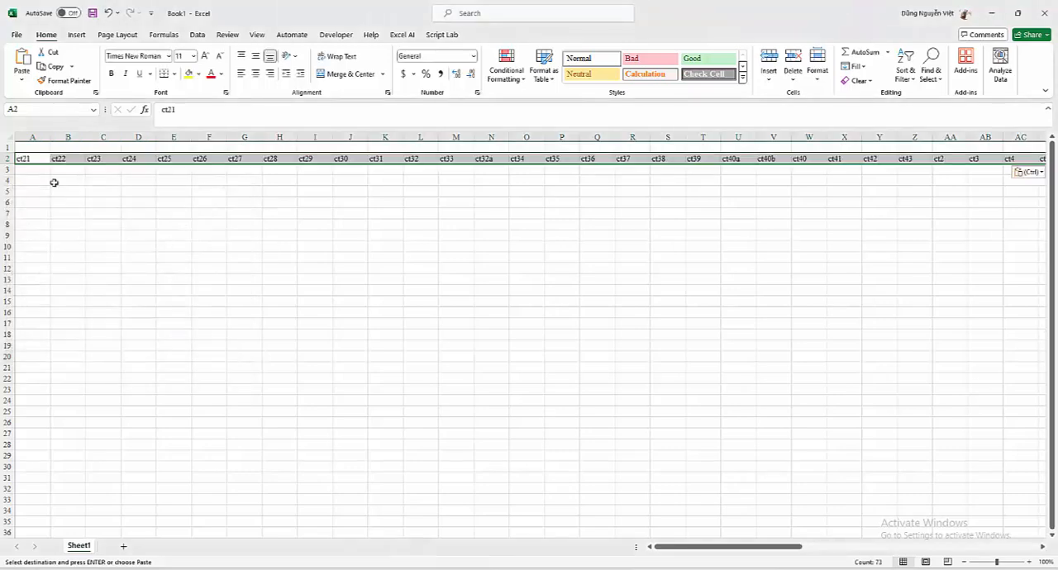
Step: Enter the text TieuDe& in cell A1, above the first indicator name
{"action": "left_click", "coordinate": [40, 145]}
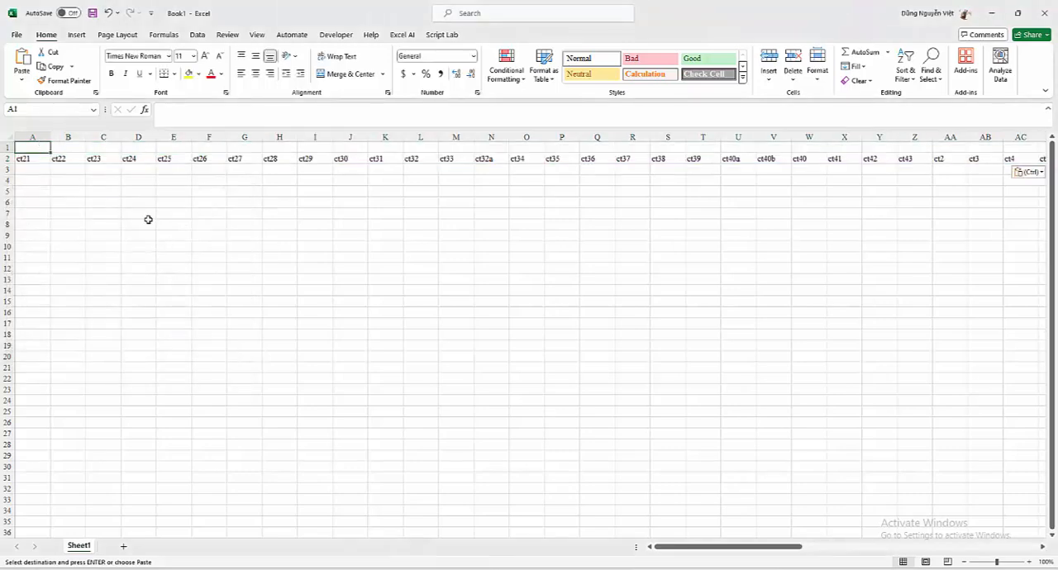
{"action": "type", "text": "Tie"}
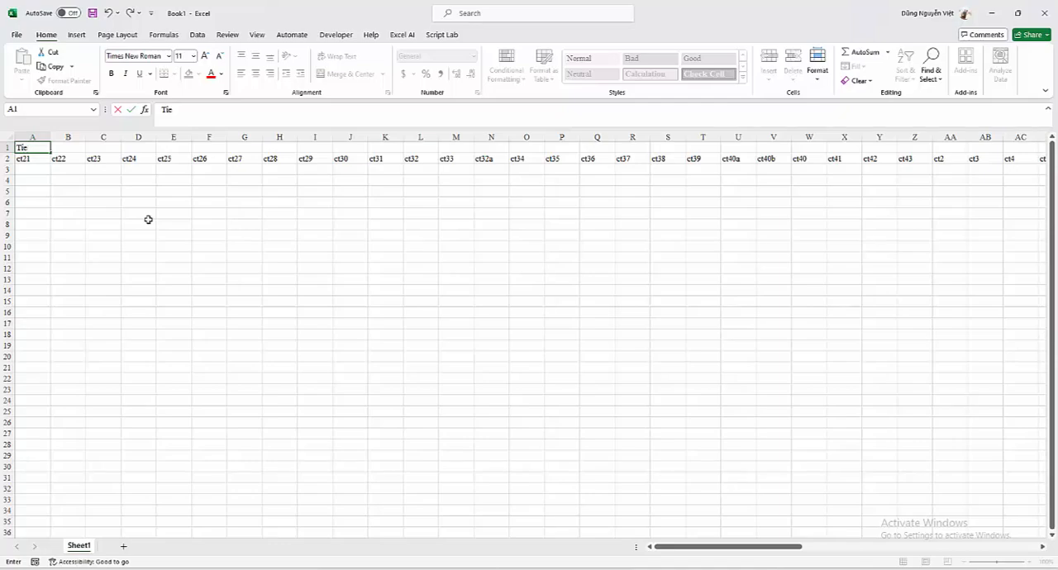
{"action": "type", "text": "uDe"}
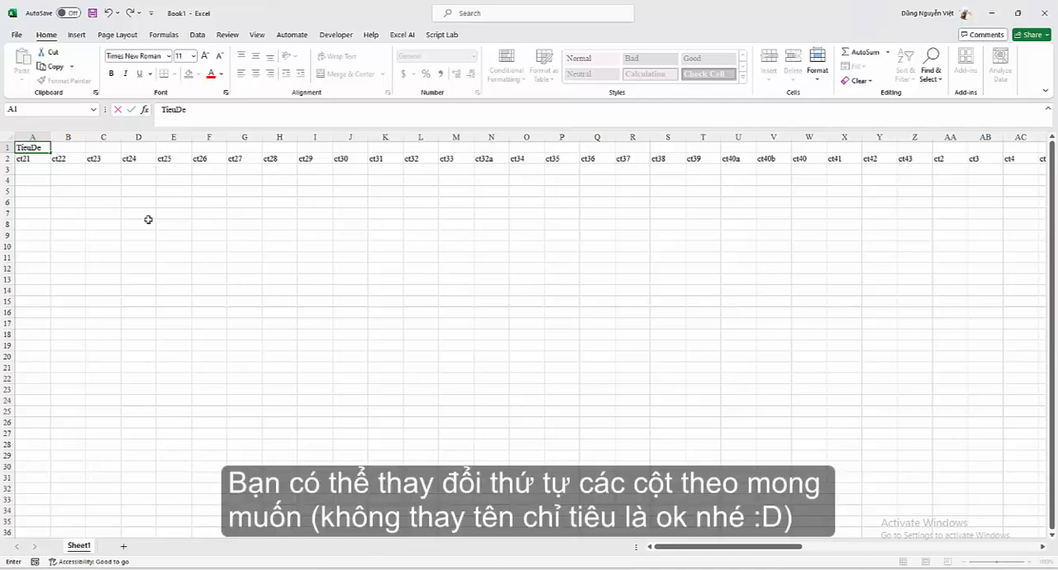
{"action": "type", "text": "&"}
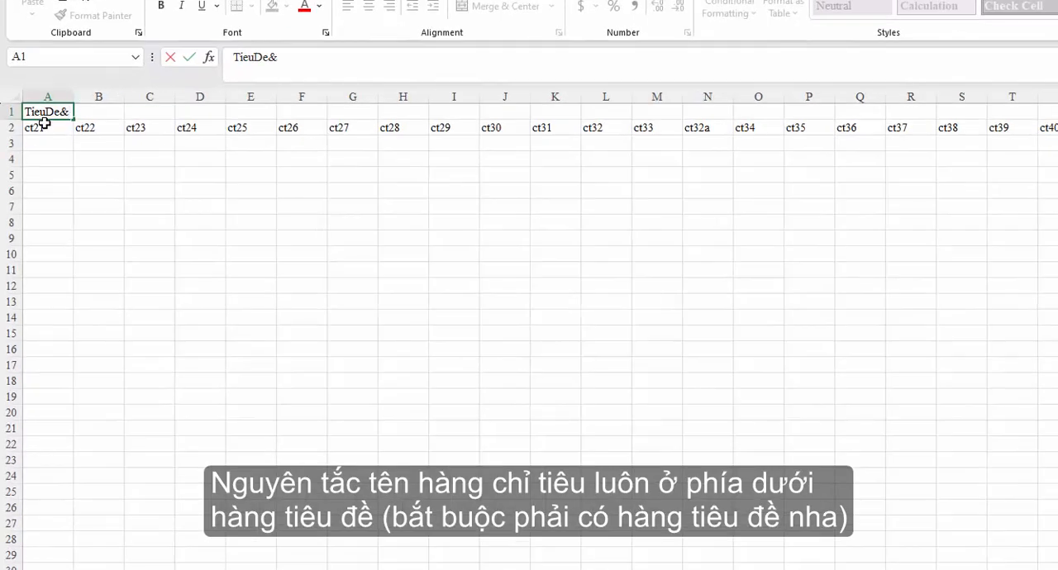
{"action": "key", "text": "Return"}
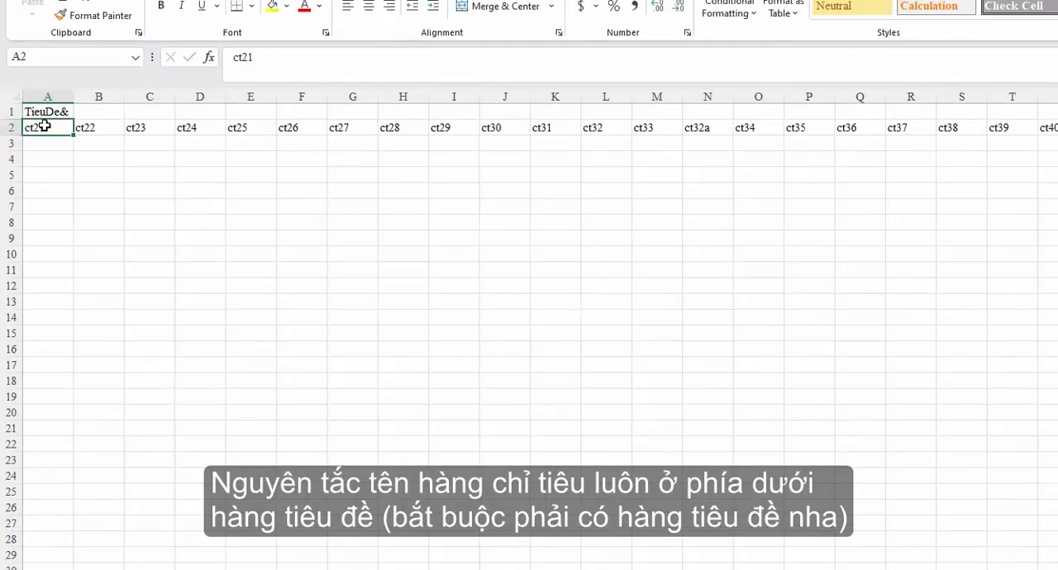
Step: Change cell A1 to the formula ="TieuDe"&A2 and fill it across row 1 through column BU
{"action": "left_click", "coordinate": [50, 112]}
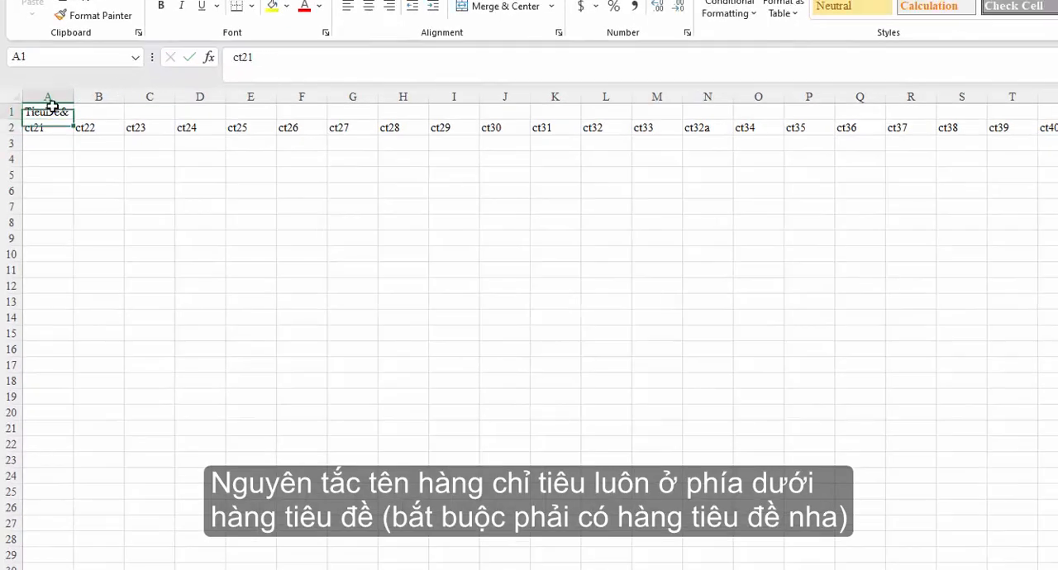
{"action": "left_click", "coordinate": [265, 56]}
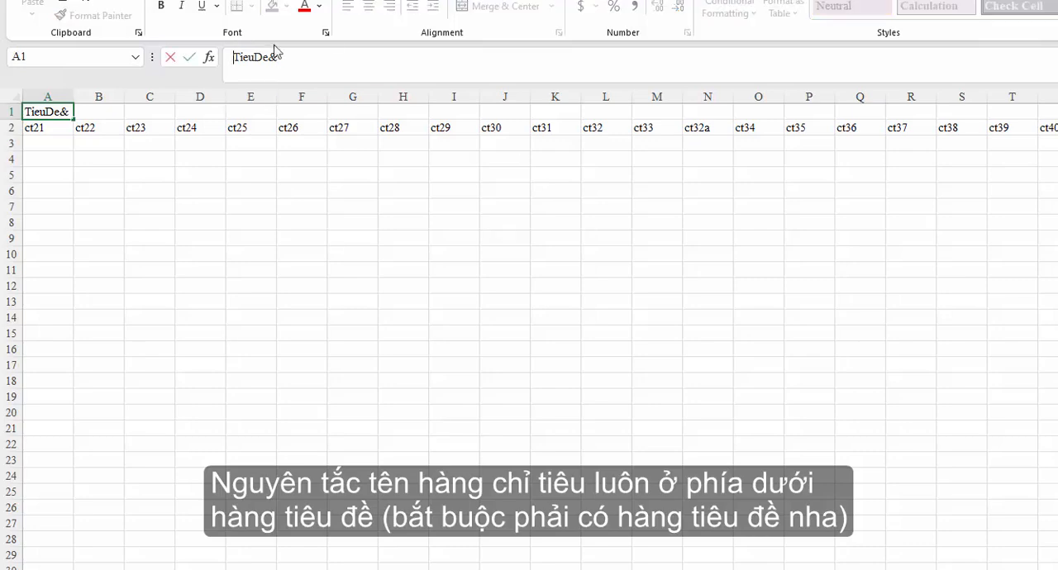
{"action": "type", "text": "="}
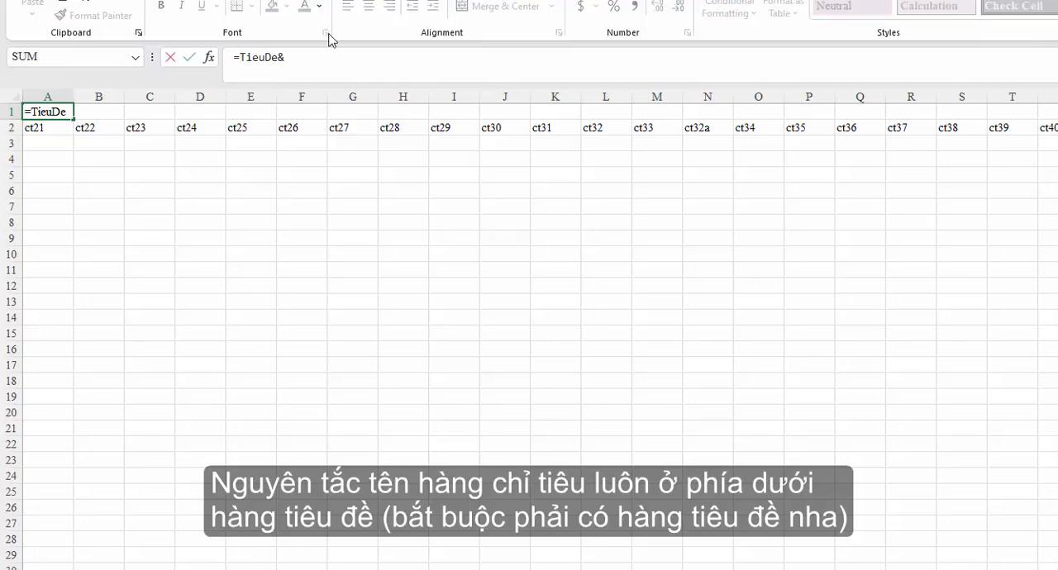
{"action": "type", "text": "\""}
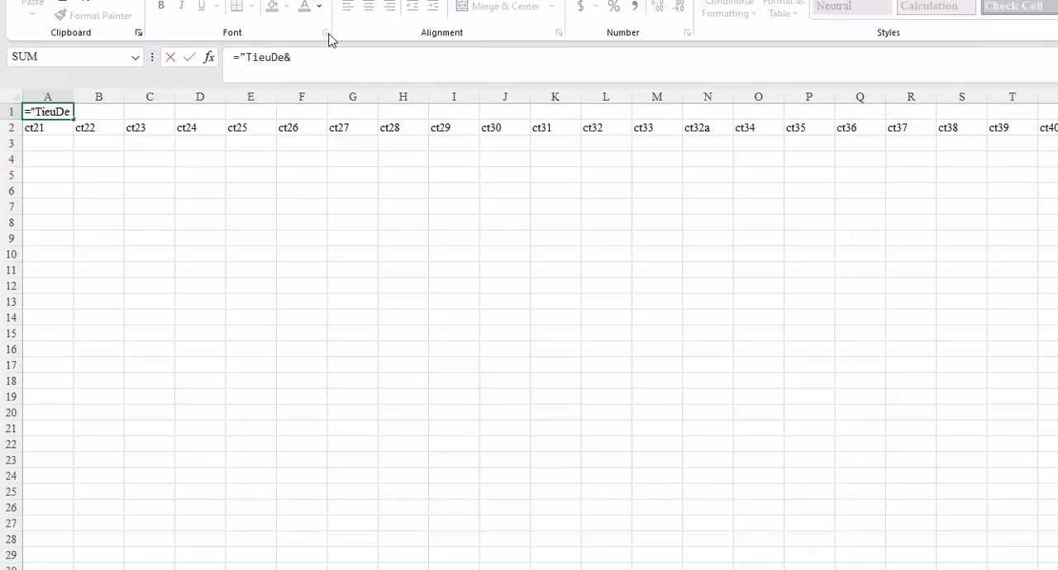
{"action": "key", "text": "ctrl+Right"}
{"action": "type", "text": "\""}
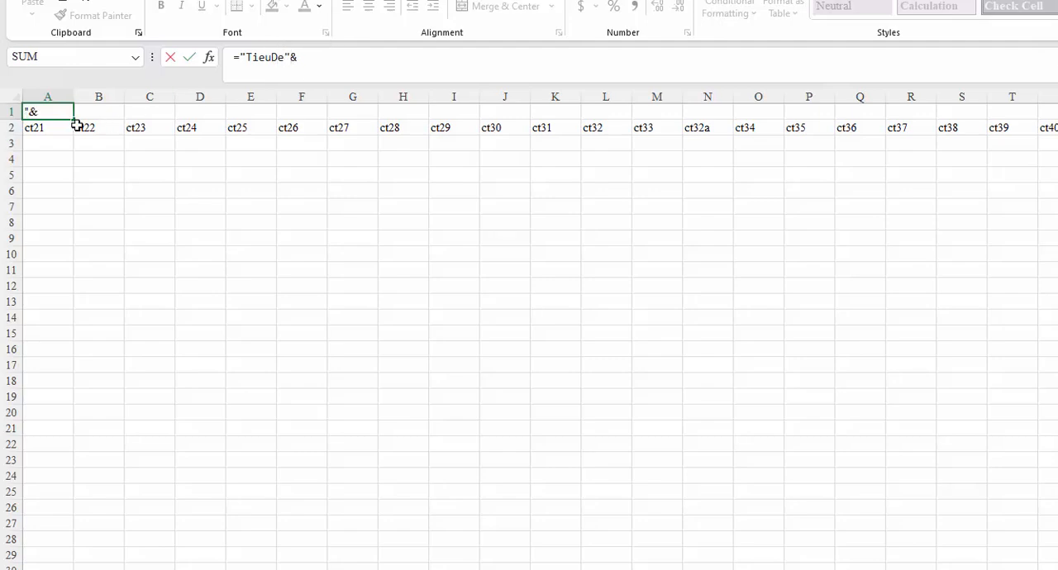
{"action": "left_click", "coordinate": [46, 127]}
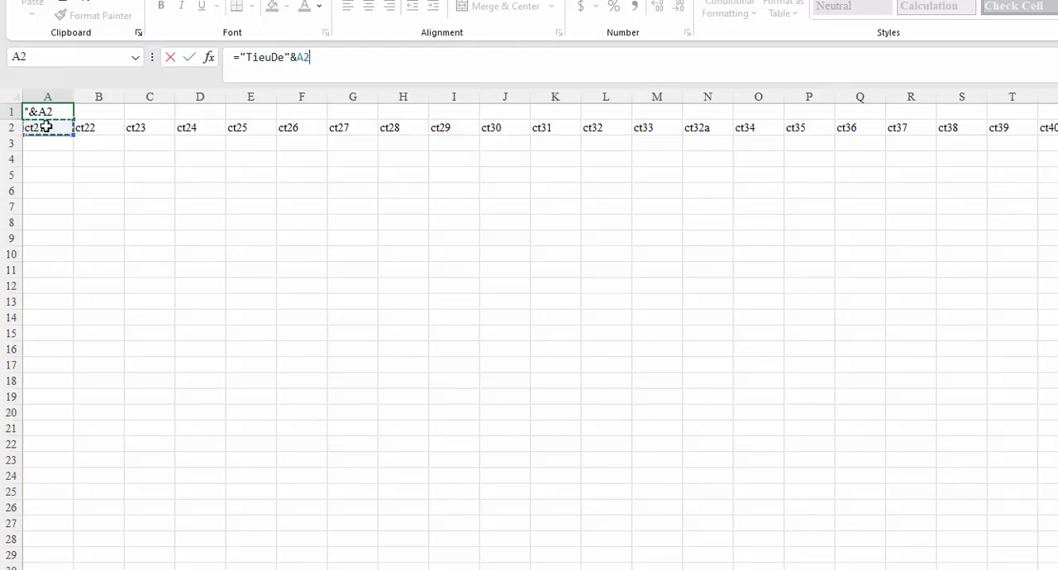
{"action": "key", "text": "Return"}
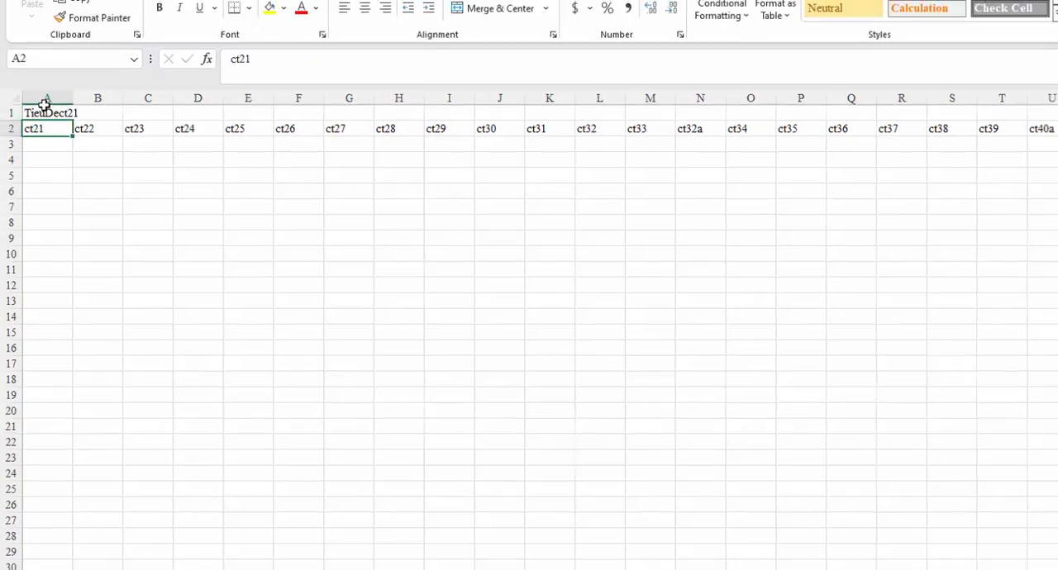
{"action": "left_click", "coordinate": [46, 111]}
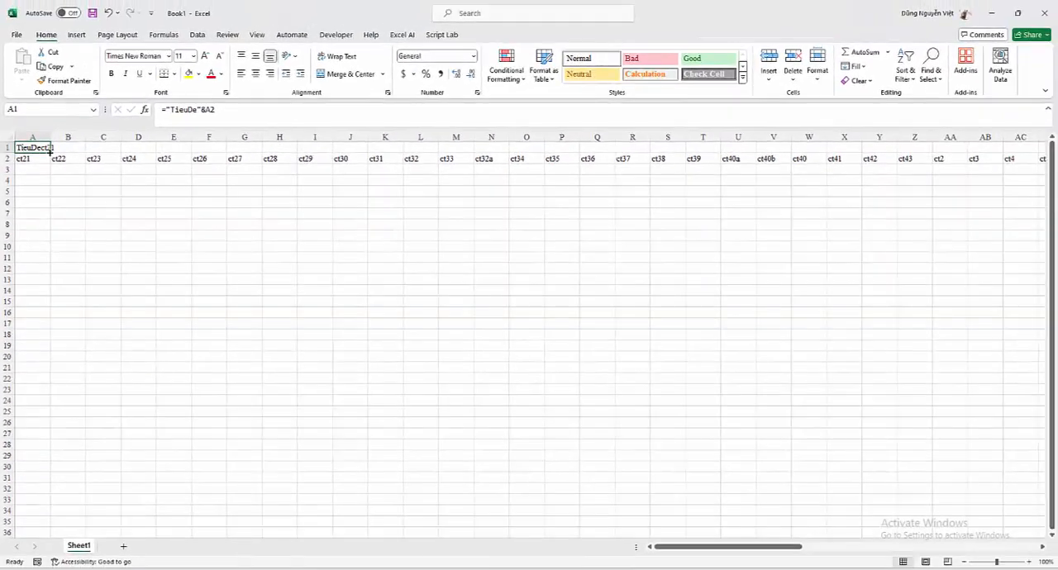
{"action": "left_click_drag", "start_coordinate": [52, 149], "coordinate": [996, 148]}
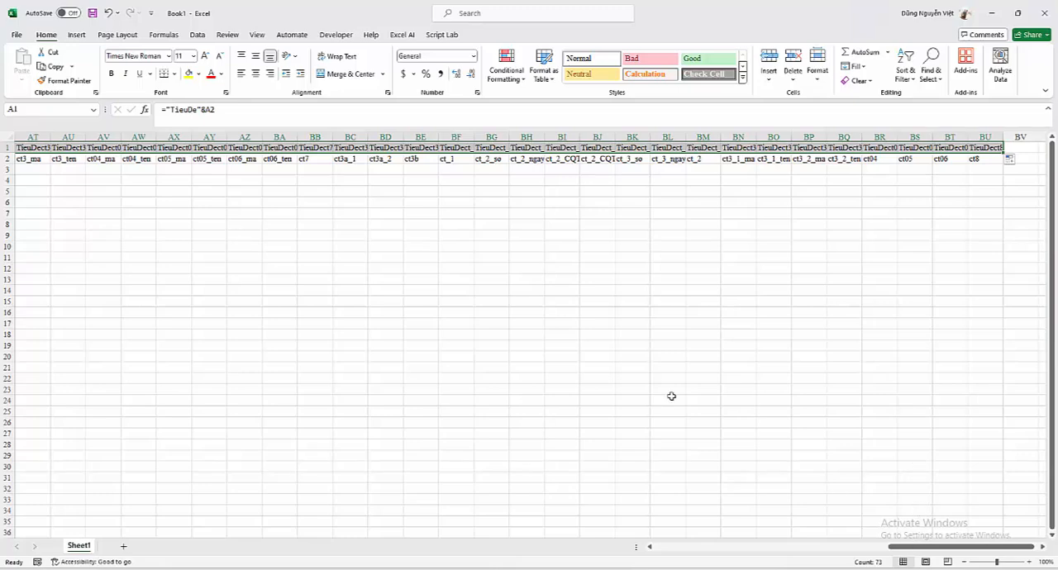
Step: Replace the TieuDe title formulas in row 1 with their values by pasting the row over itself as values only
{"action": "key", "text": "ctrl+c"}
{"action": "right_click", "coordinate": [6, 149]}
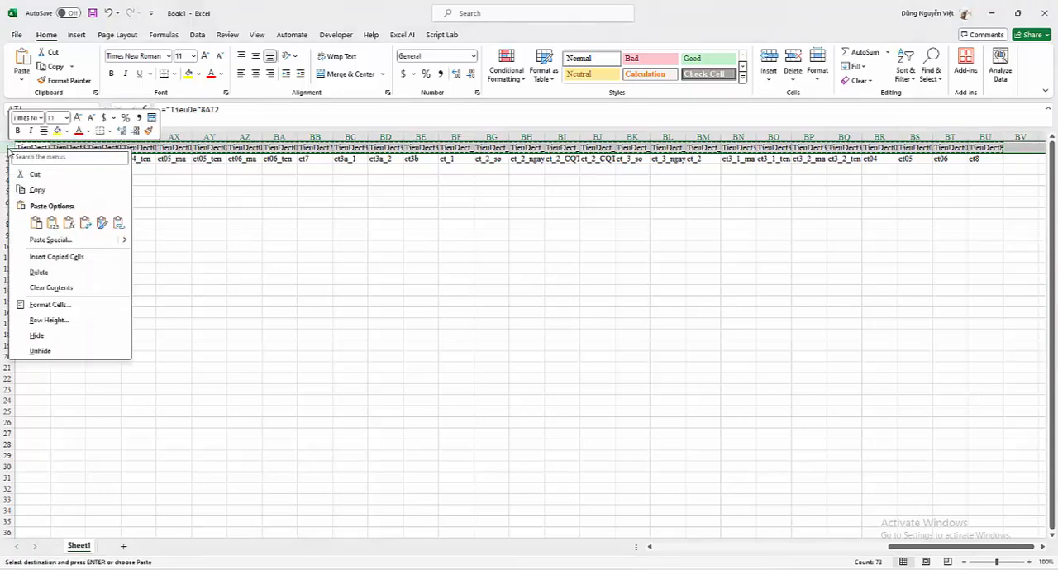
{"action": "left_click", "coordinate": [41, 239]}
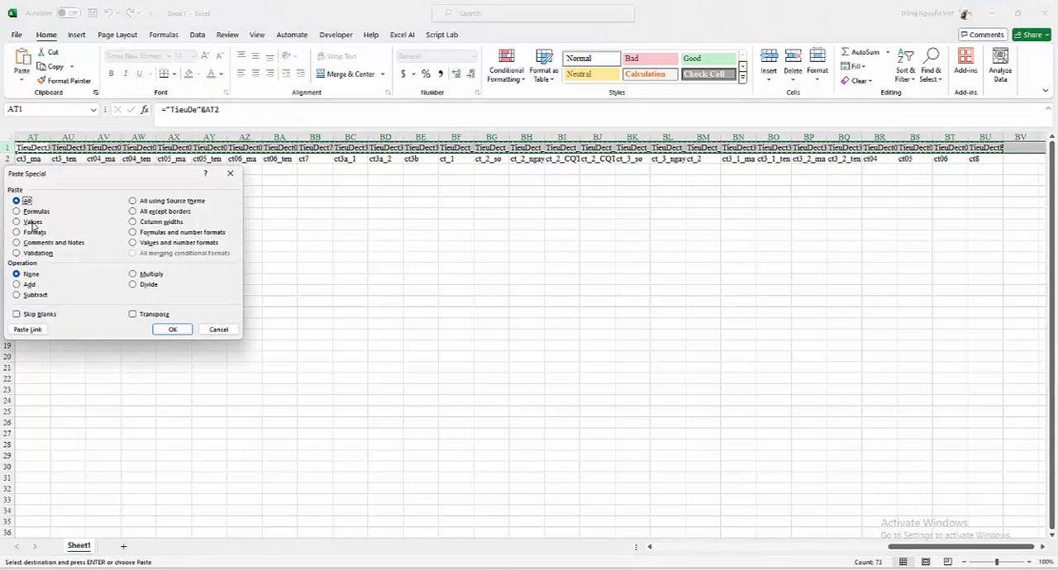
{"action": "left_click", "coordinate": [33, 222]}
{"action": "left_click", "coordinate": [178, 328]}
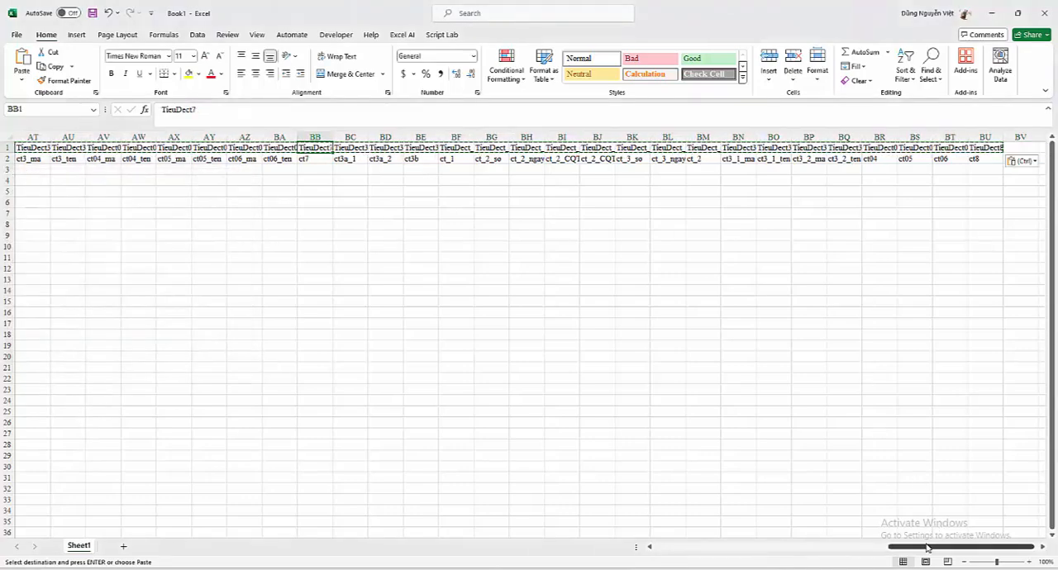
Step: Move the FileName column from AF to the front of the sheet as column A and autofit its width
{"action": "left_click_drag", "start_coordinate": [910, 549], "coordinate": [633, 549]}
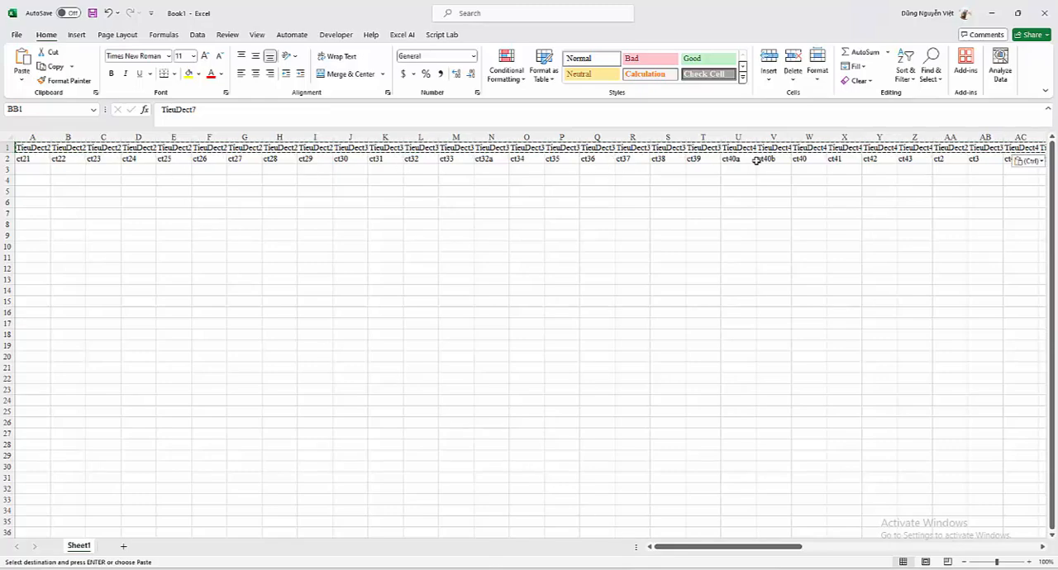
{"action": "left_click_drag", "start_coordinate": [732, 549], "coordinate": [820, 547]}
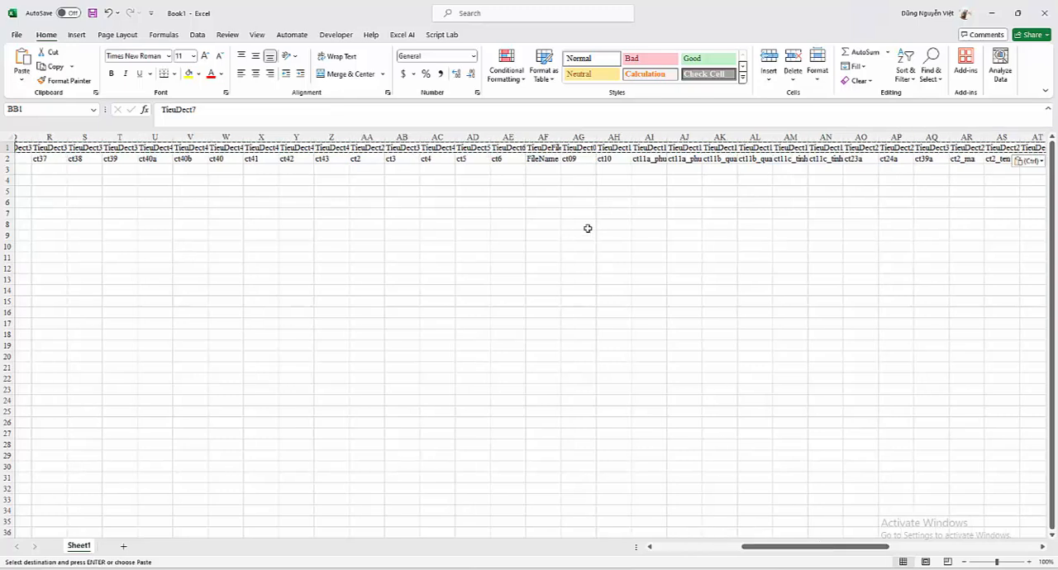
{"action": "left_click", "coordinate": [543, 137]}
{"action": "right_click", "coordinate": [548, 142]}
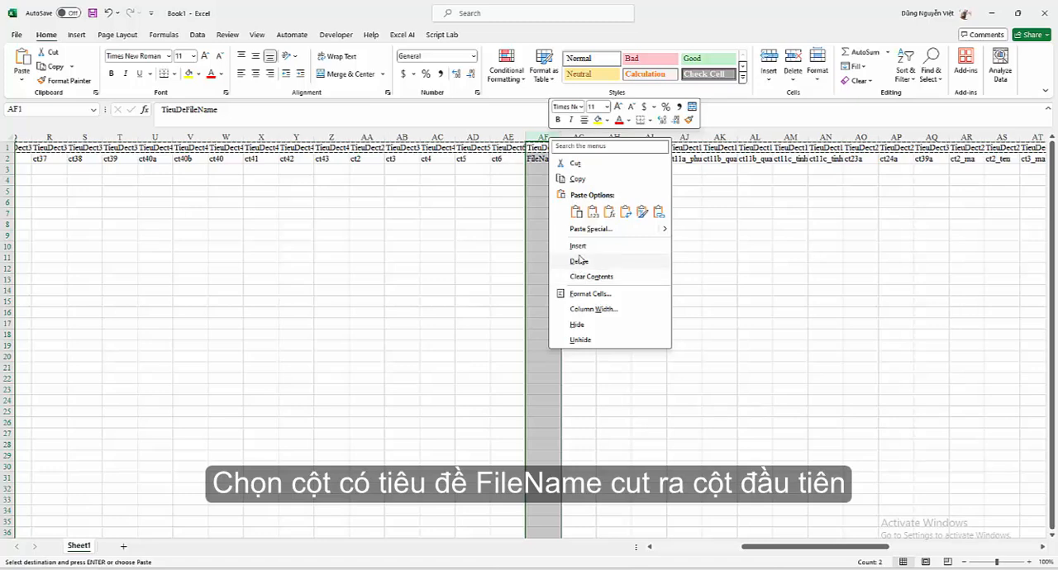
{"action": "left_click", "coordinate": [570, 165]}
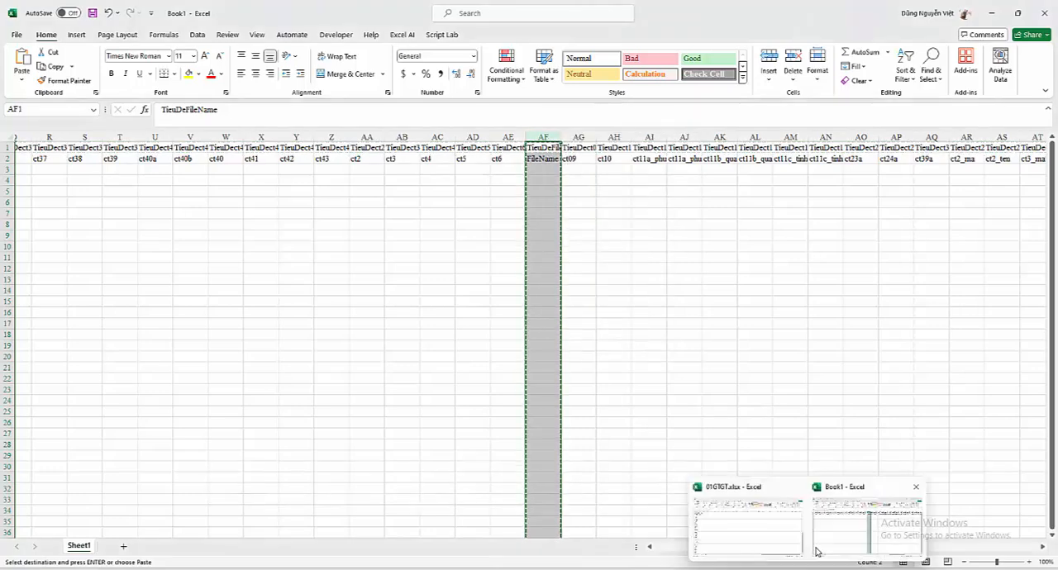
{"action": "left_click", "coordinate": [331, 268]}
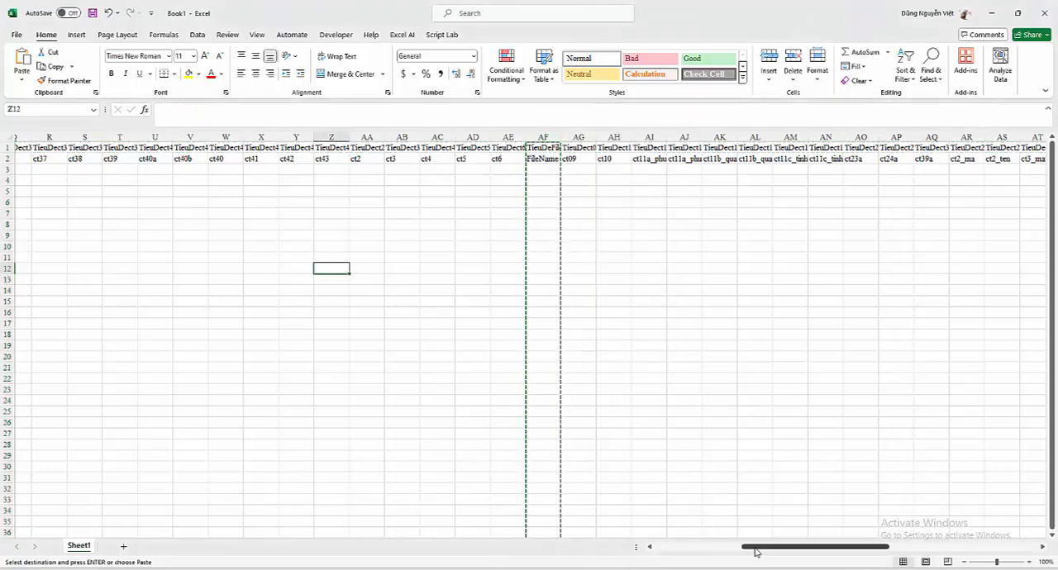
{"action": "left_click_drag", "start_coordinate": [793, 546], "coordinate": [706, 546]}
{"action": "left_click", "coordinate": [32, 137]}
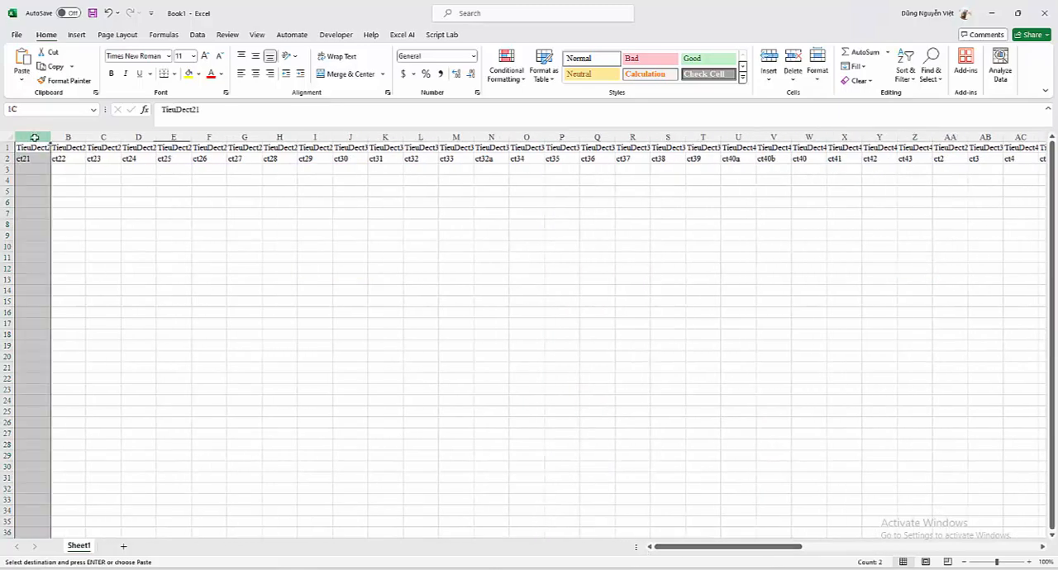
{"action": "right_click", "coordinate": [35, 138]}
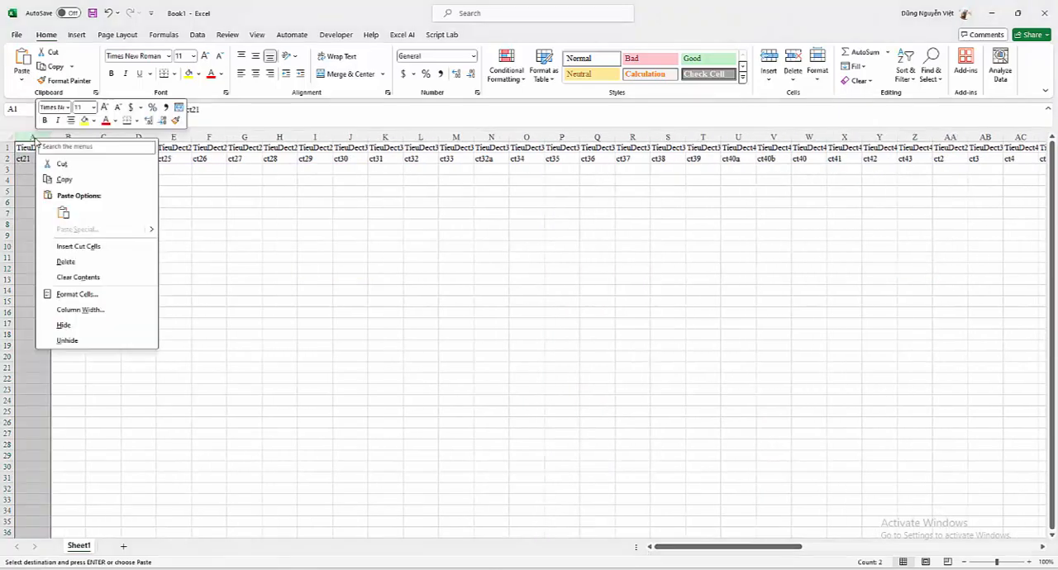
{"action": "left_click", "coordinate": [93, 248]}
{"action": "left_click", "coordinate": [187, 226]}
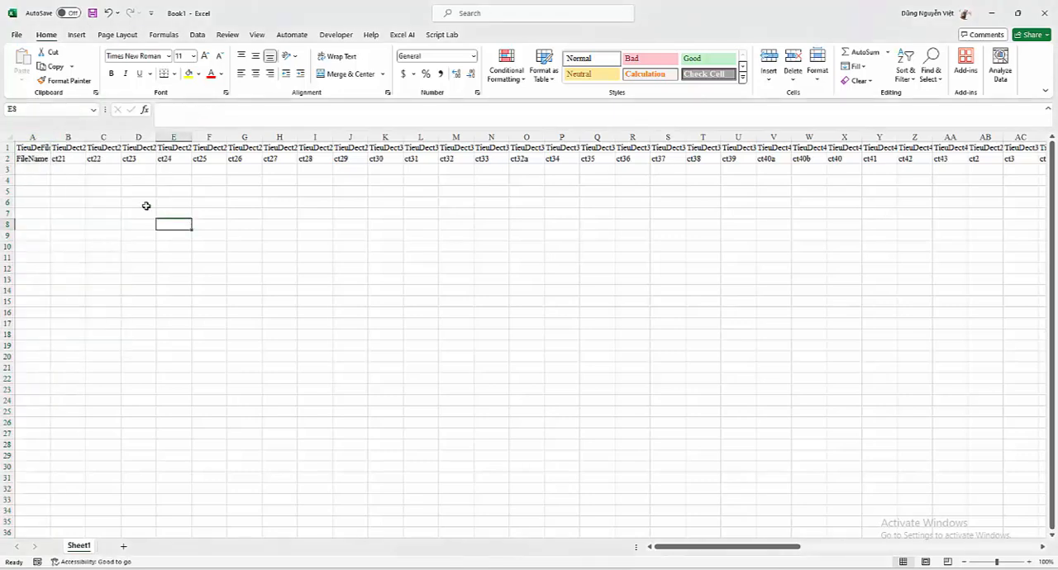
{"action": "double_click", "coordinate": [49, 137]}
{"action": "left_click", "coordinate": [201, 202]}
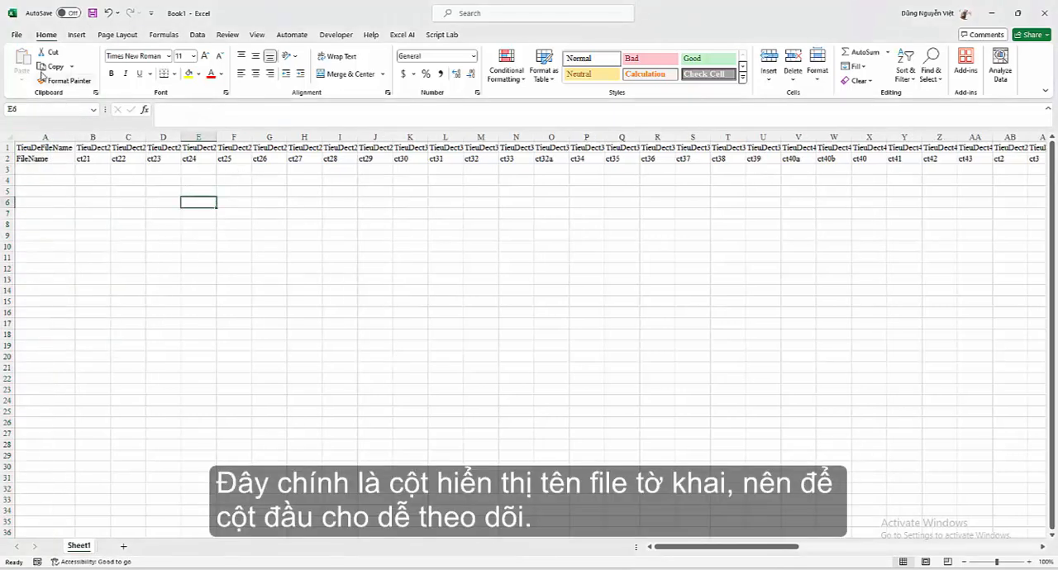
Step: Start saving the workbook under a new name and browse to the folder F:\AccountSupport\ExcelTemp
{"action": "left_click", "coordinate": [17, 35]}
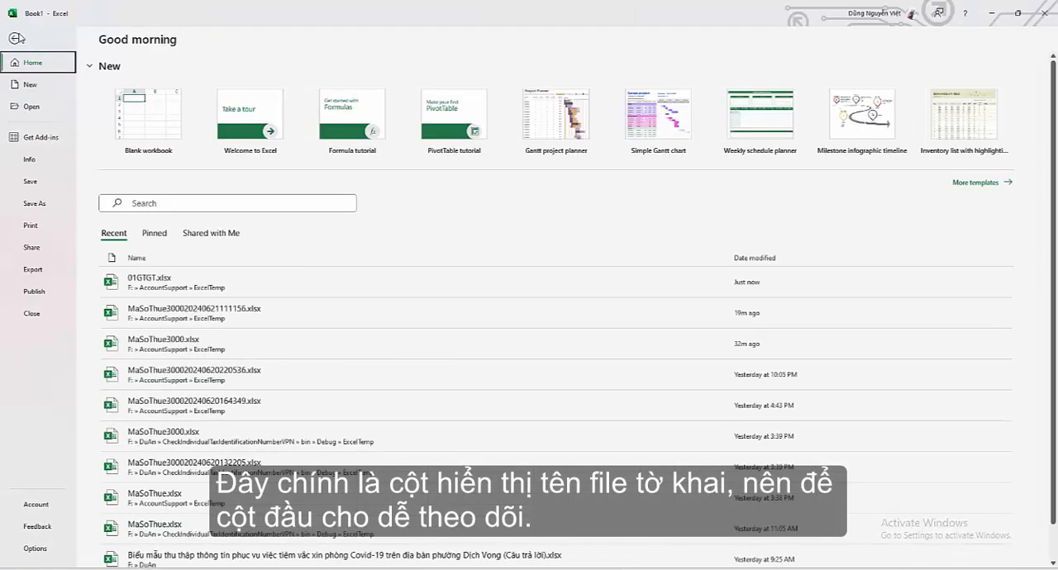
{"action": "left_click", "coordinate": [32, 204]}
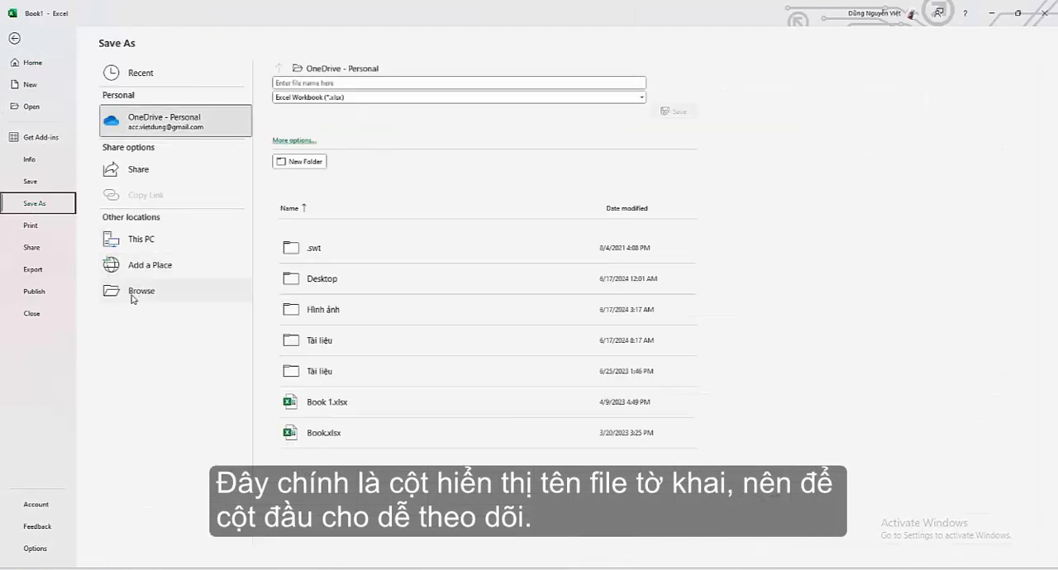
{"action": "left_click", "coordinate": [132, 294]}
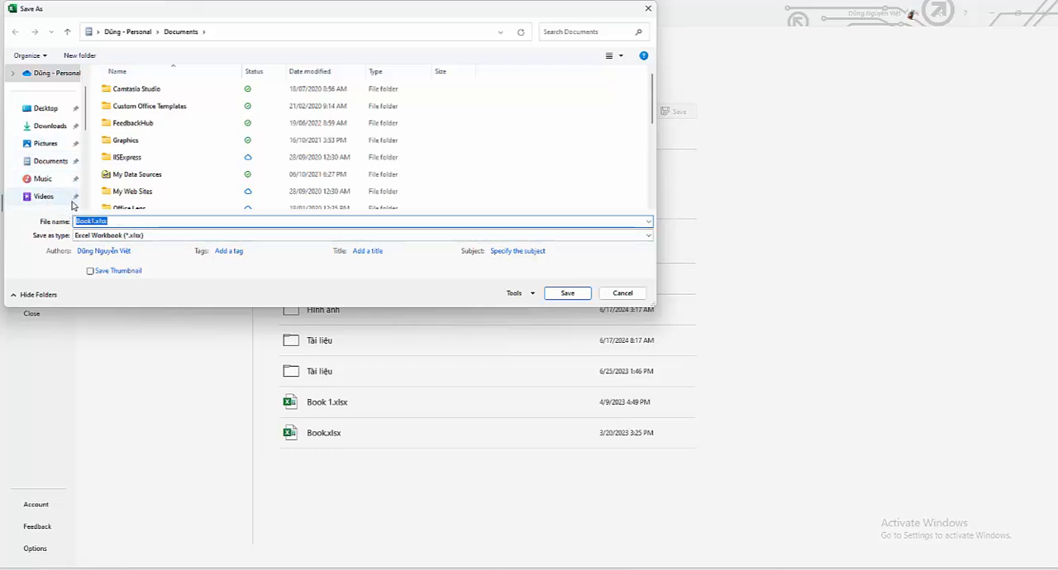
{"action": "scroll", "coordinate": [51, 169], "scroll_direction": "down", "scroll_amount": 2}
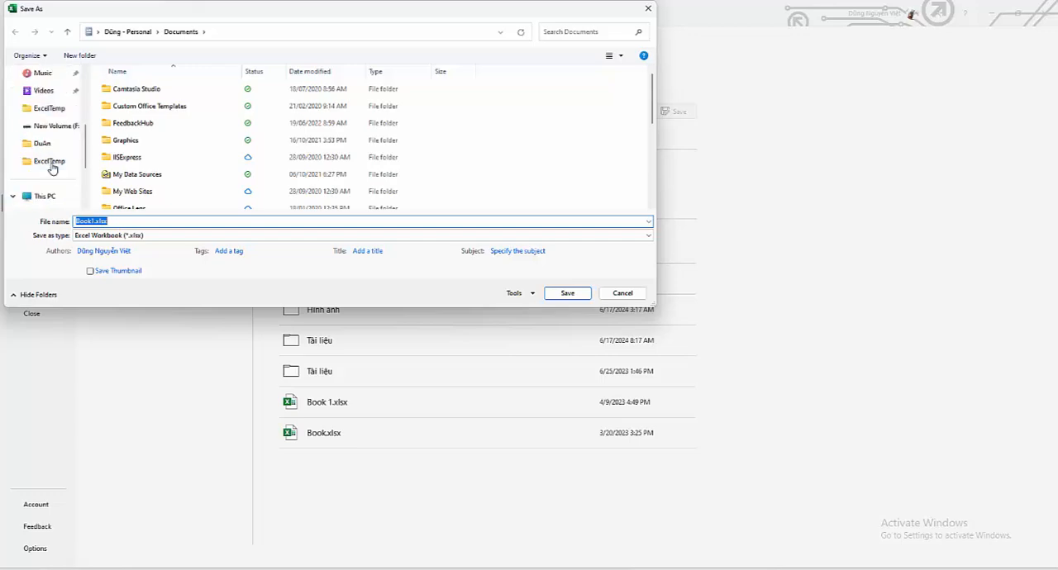
{"action": "left_click", "coordinate": [43, 196]}
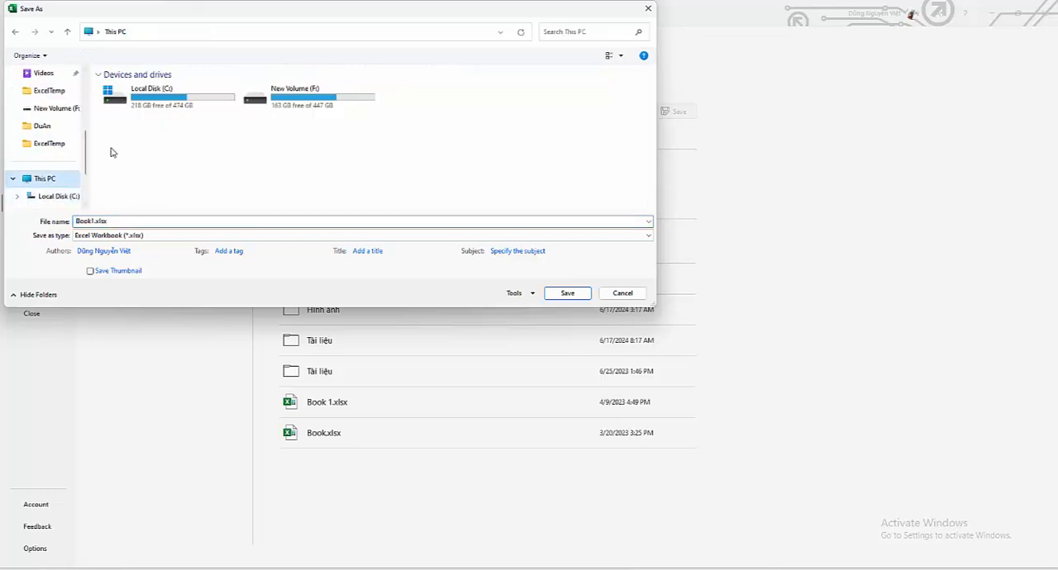
{"action": "double_click", "coordinate": [305, 104]}
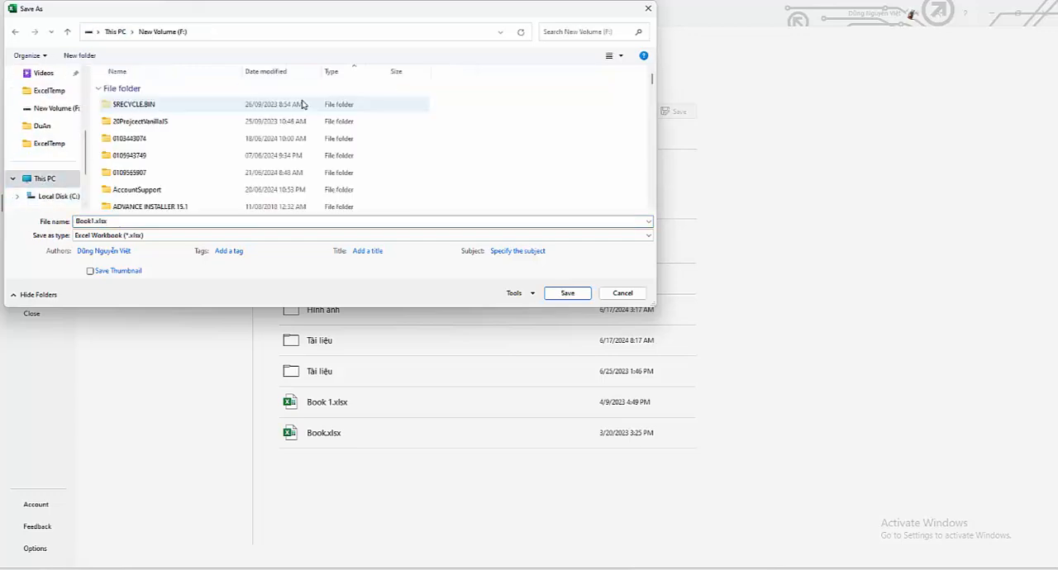
{"action": "double_click", "coordinate": [132, 192]}
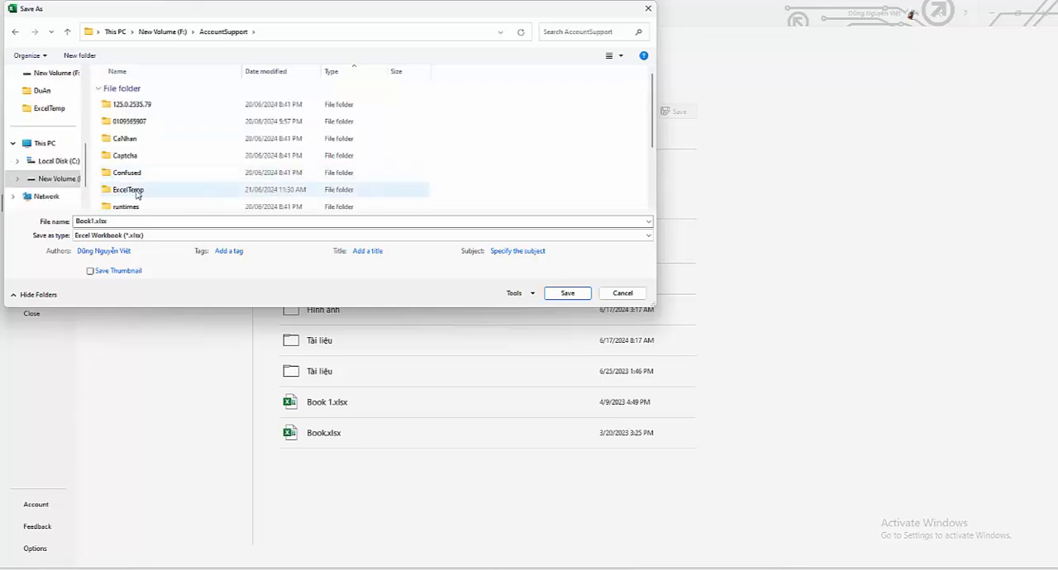
{"action": "double_click", "coordinate": [128, 190]}
Step: Name the template file 01GTGT_Temp.xlsx and save it as an Excel workbook
{"action": "left_click", "coordinate": [125, 222]}
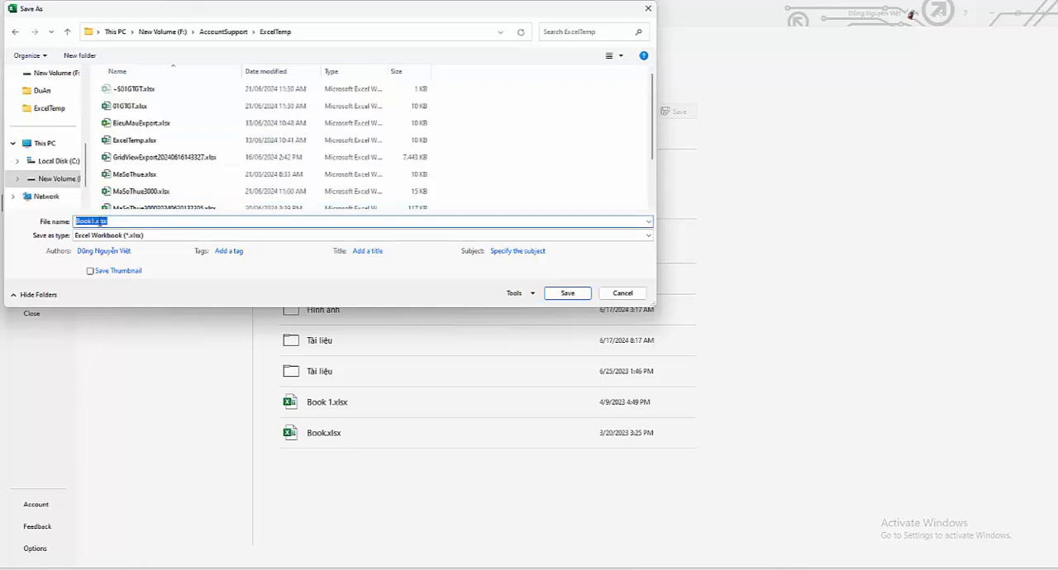
{"action": "left_click", "coordinate": [104, 221]}
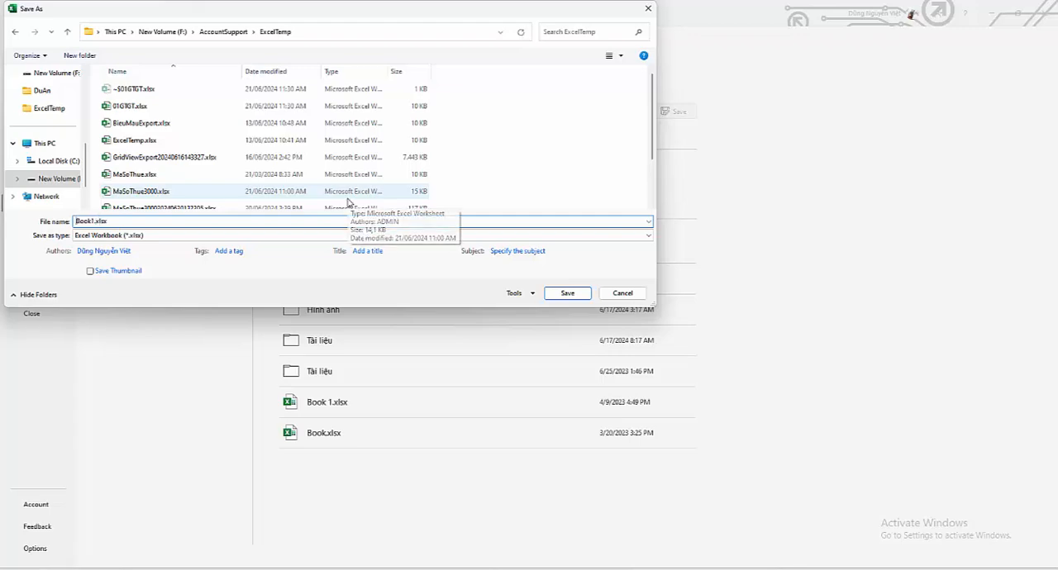
{"action": "key", "text": "BackSpace"}
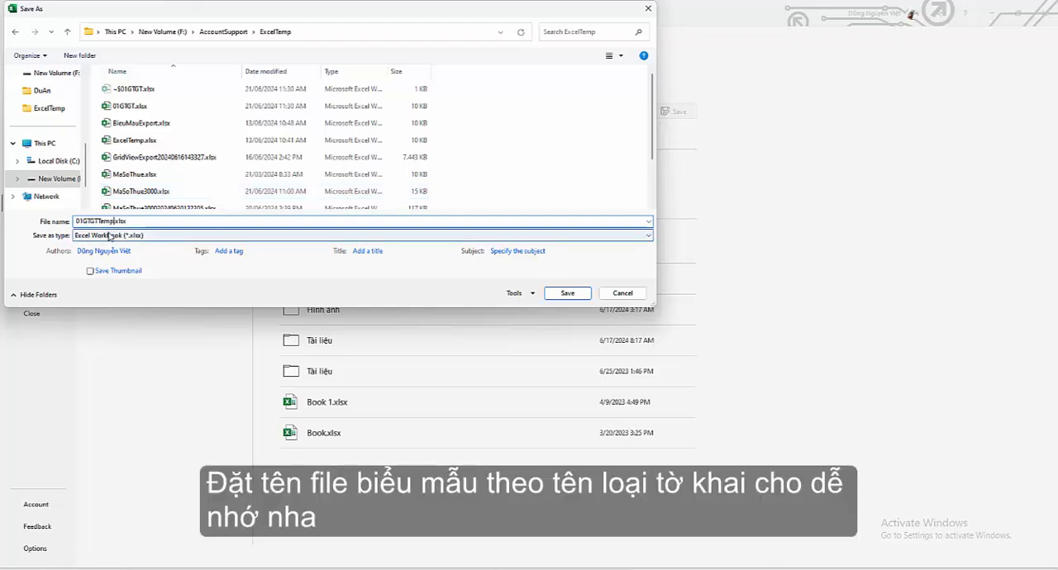
{"action": "left_click", "coordinate": [99, 221]}
{"action": "type", "text": "_"}
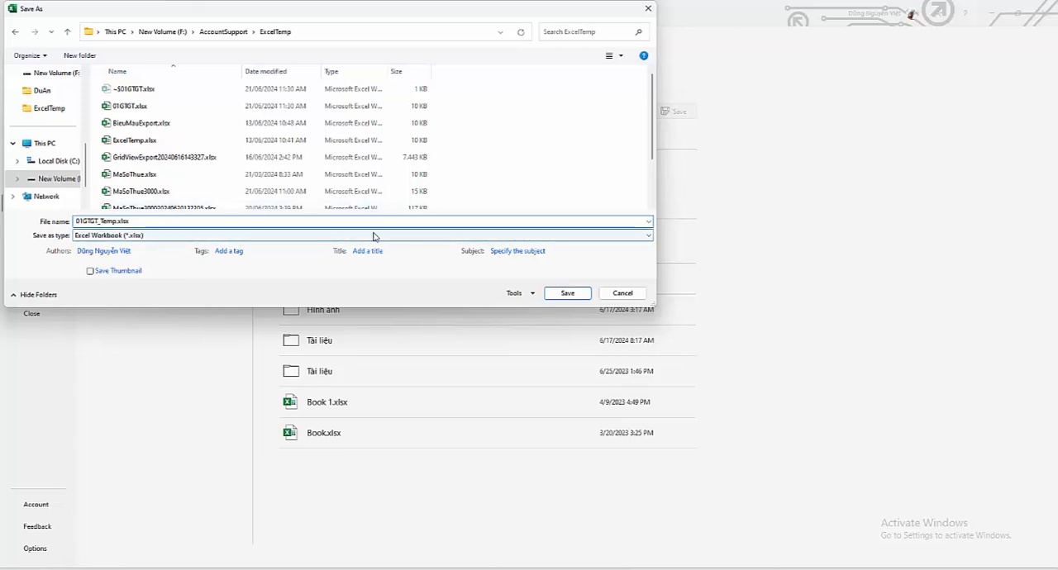
{"action": "left_click", "coordinate": [564, 293]}
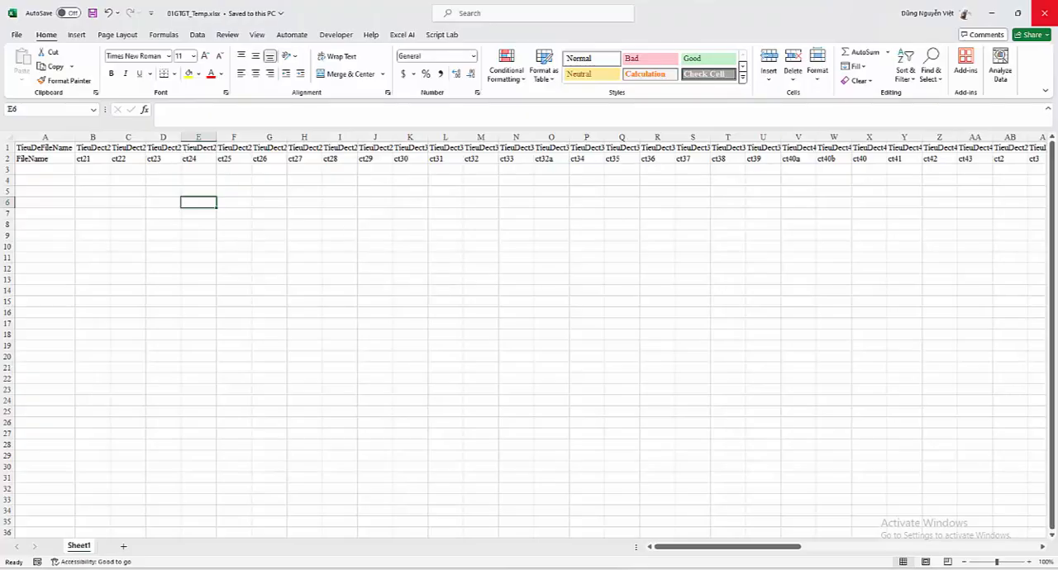
Step: Close both open workbooks and load 01GTGT_Temp.xlsx as the export template in Accounting Support
{"action": "left_click", "coordinate": [1045, 15]}
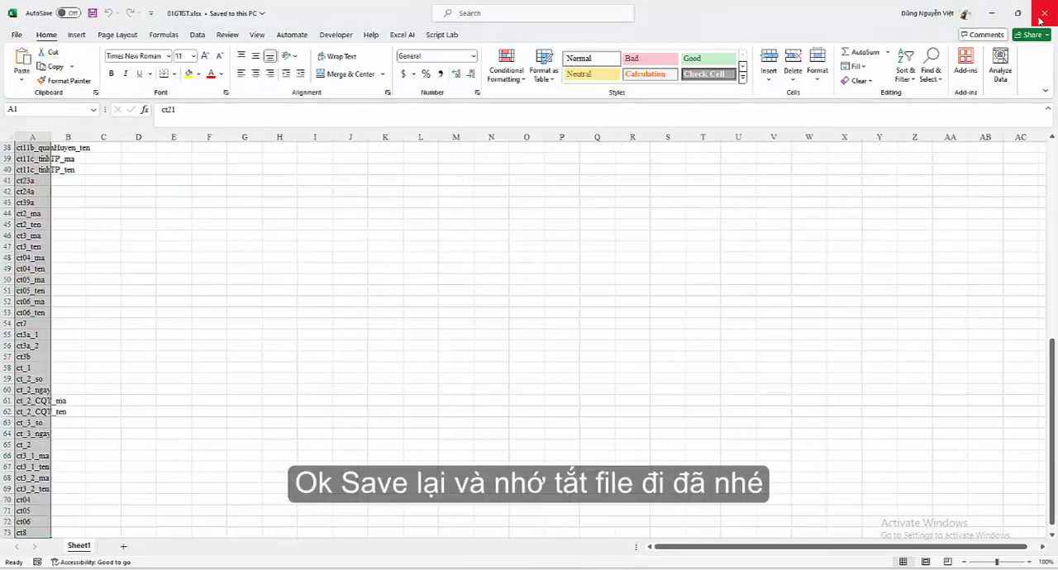
{"action": "left_click", "coordinate": [1045, 14]}
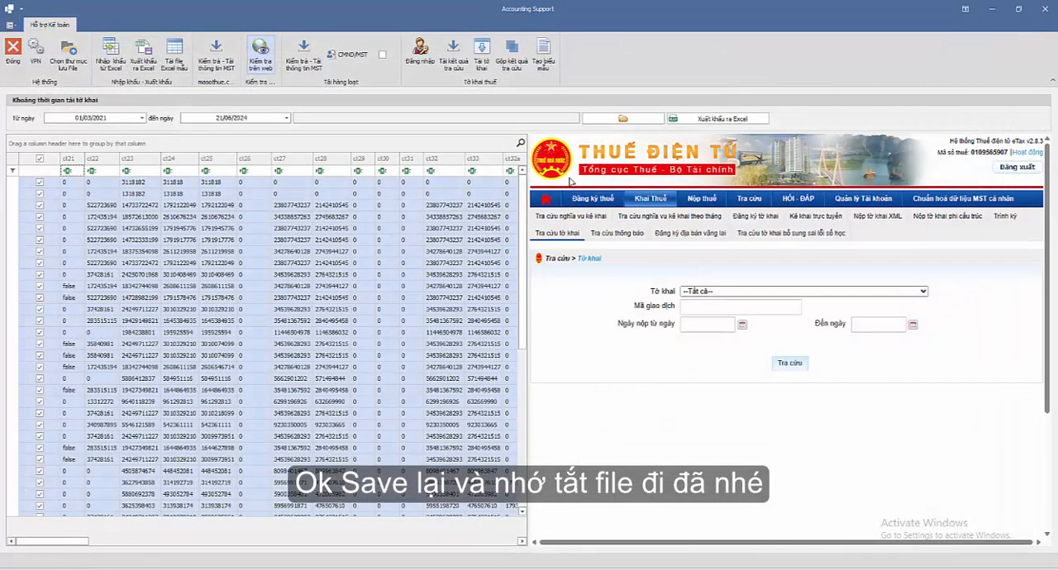
{"action": "left_click", "coordinate": [623, 121]}
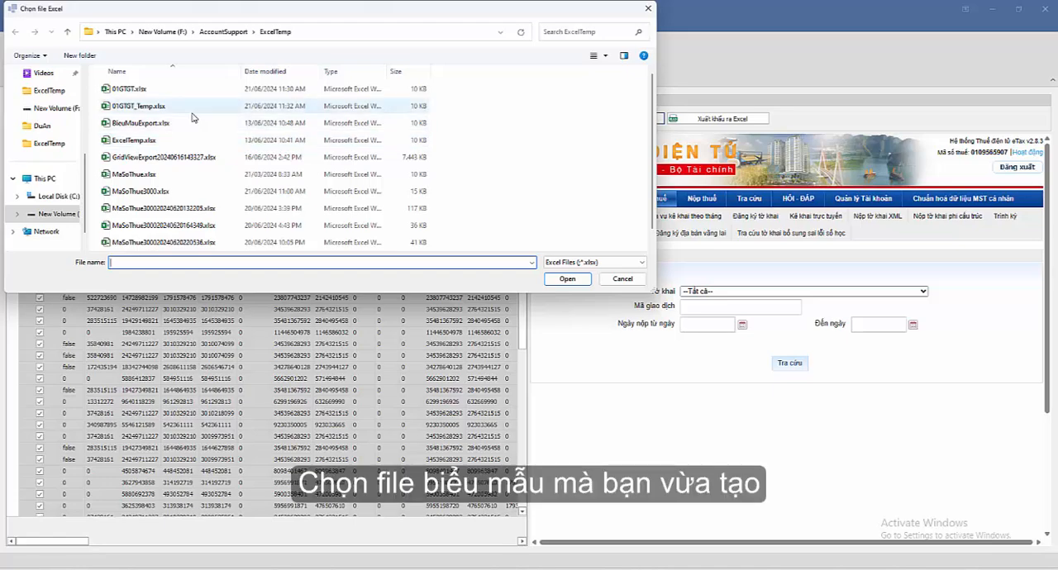
{"action": "left_click", "coordinate": [148, 111]}
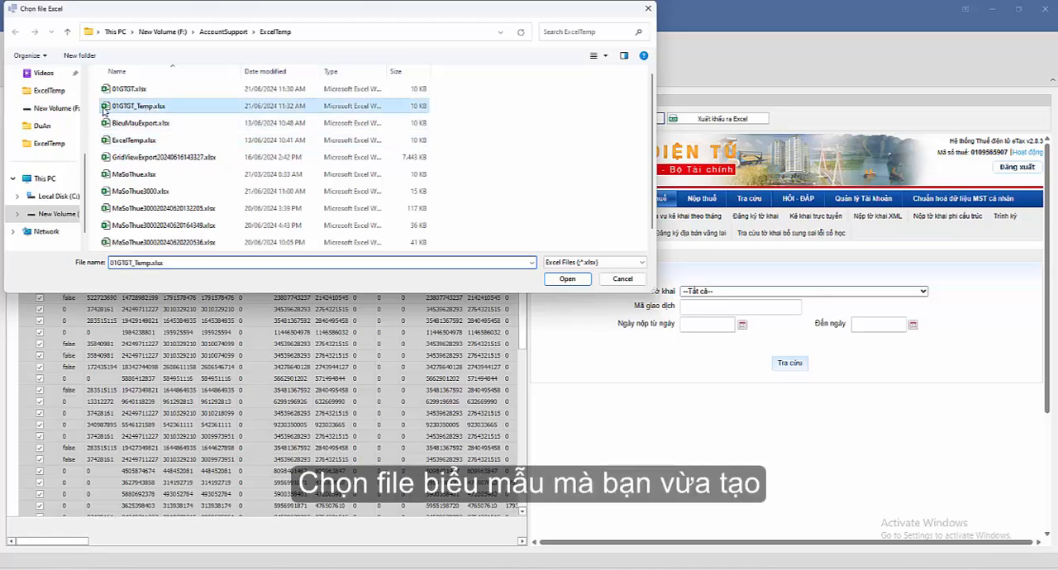
{"action": "left_click", "coordinate": [567, 278]}
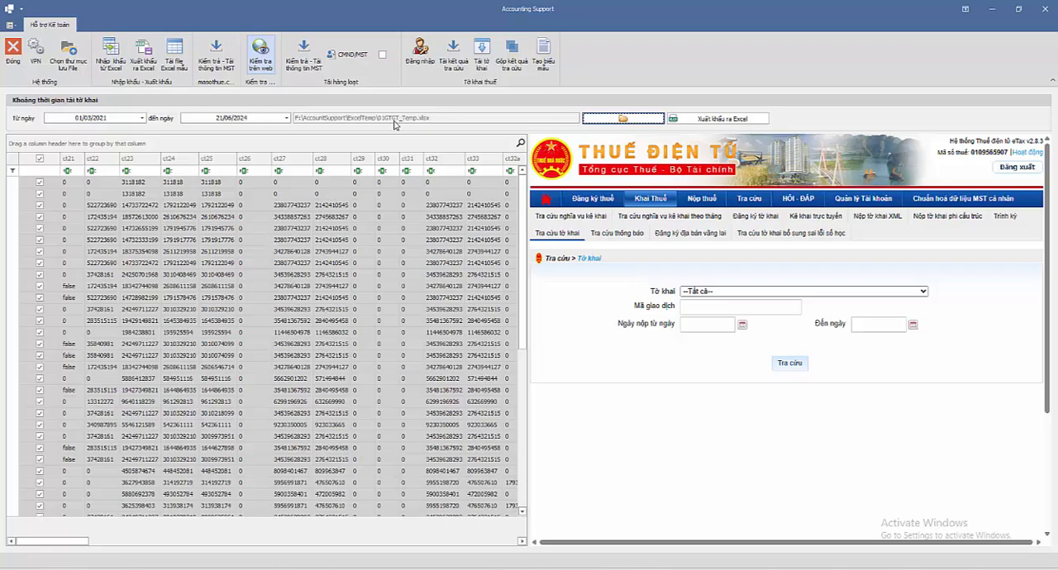
Step: Export the merged declaration data to Excel with 1 as the title row number and autofit column A of the exported workbook
{"action": "left_click", "coordinate": [707, 120]}
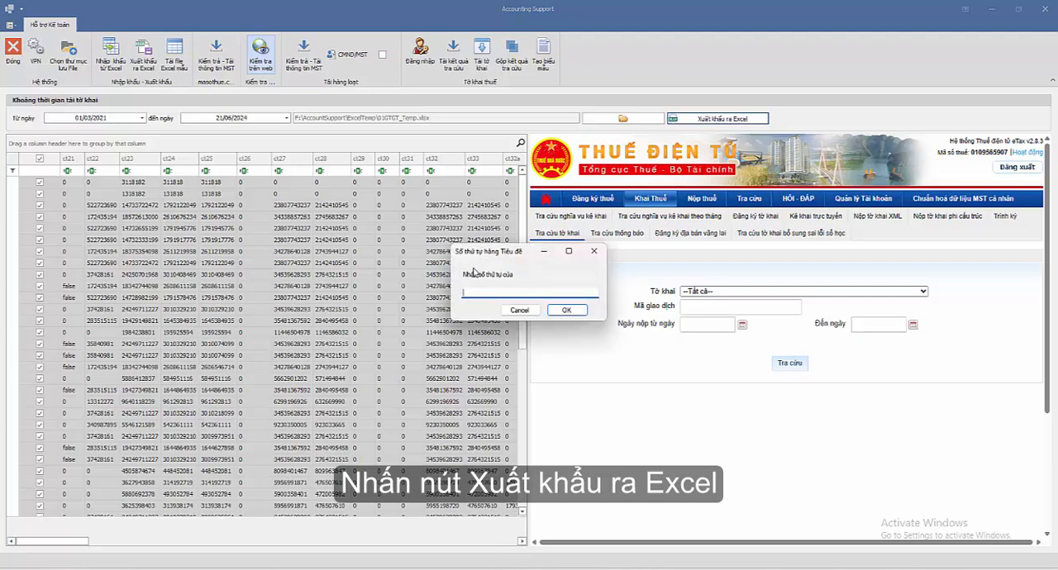
{"action": "type", "text": "1"}
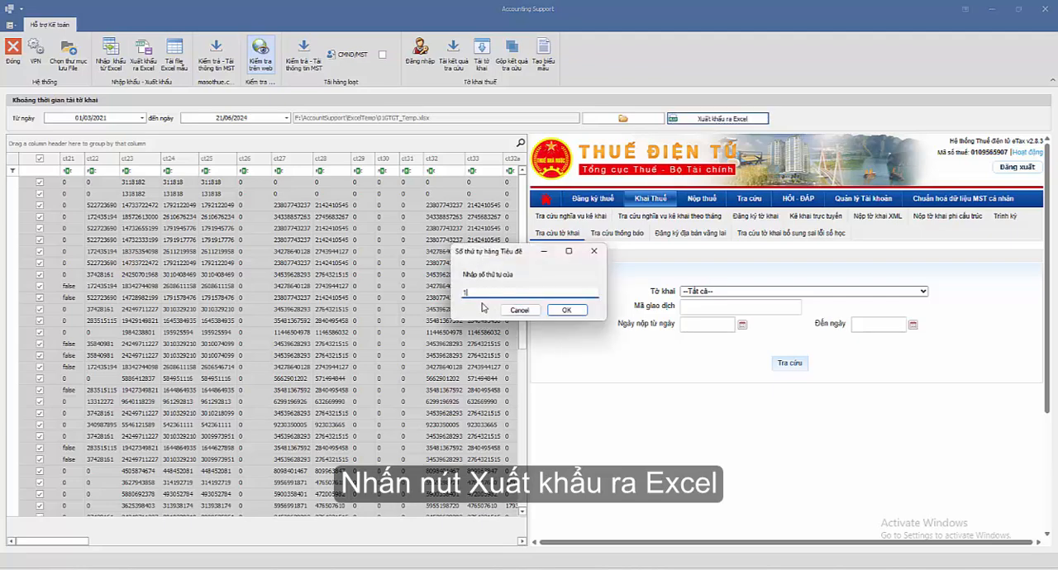
{"action": "left_click", "coordinate": [566, 310]}
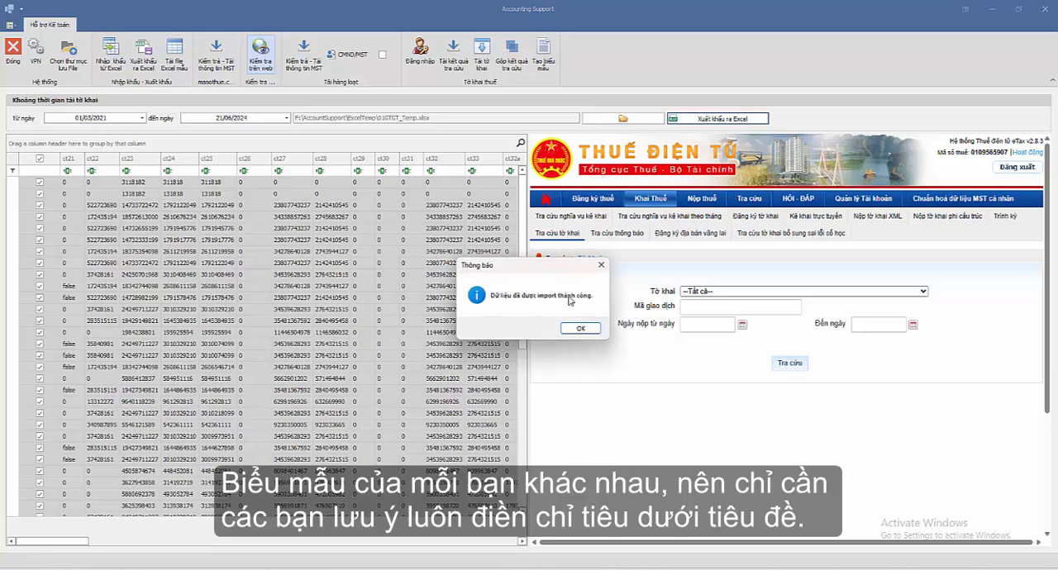
{"action": "left_click", "coordinate": [580, 328]}
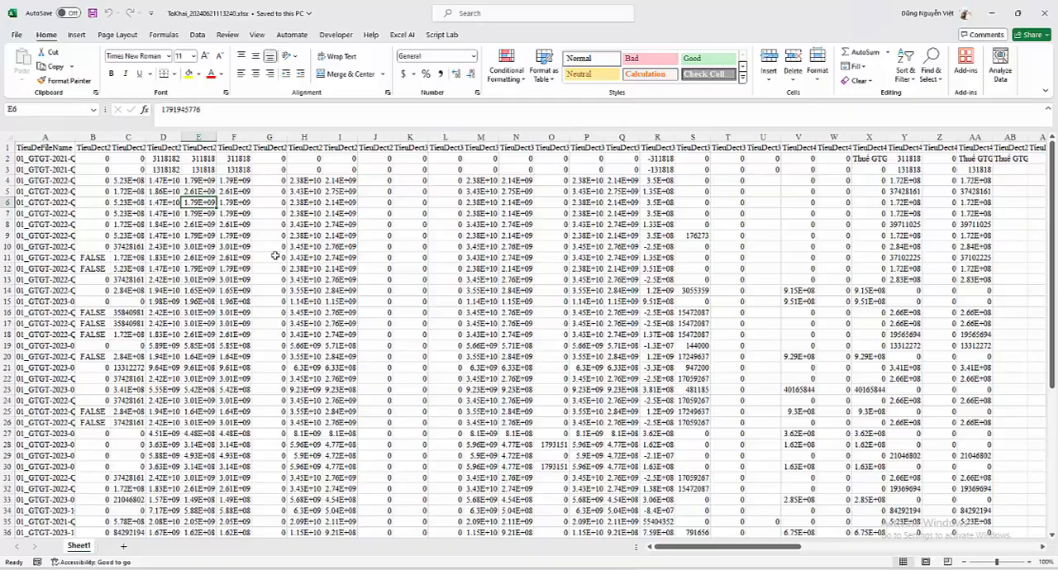
{"action": "left_click", "coordinate": [275, 256]}
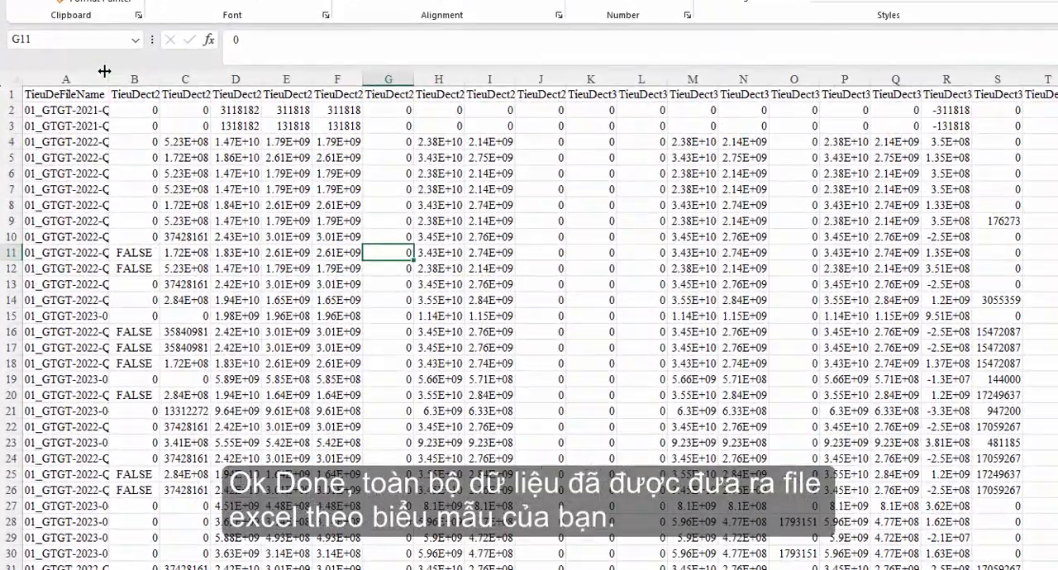
{"action": "double_click", "coordinate": [107, 71]}
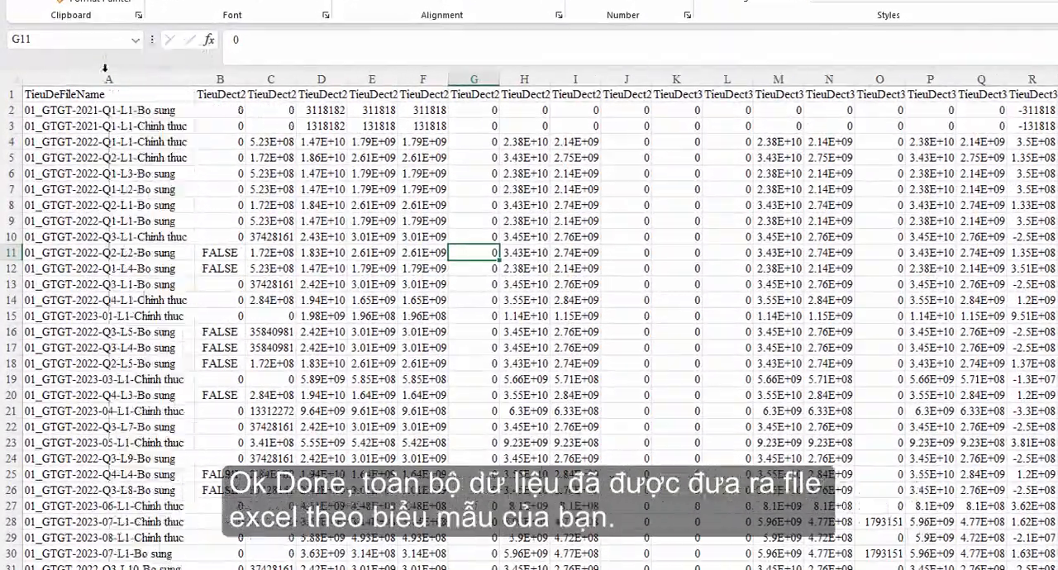
{"action": "left_click", "coordinate": [107, 109]}
{"action": "left_click", "coordinate": [112, 189]}
{"action": "left_click", "coordinate": [423, 178]}
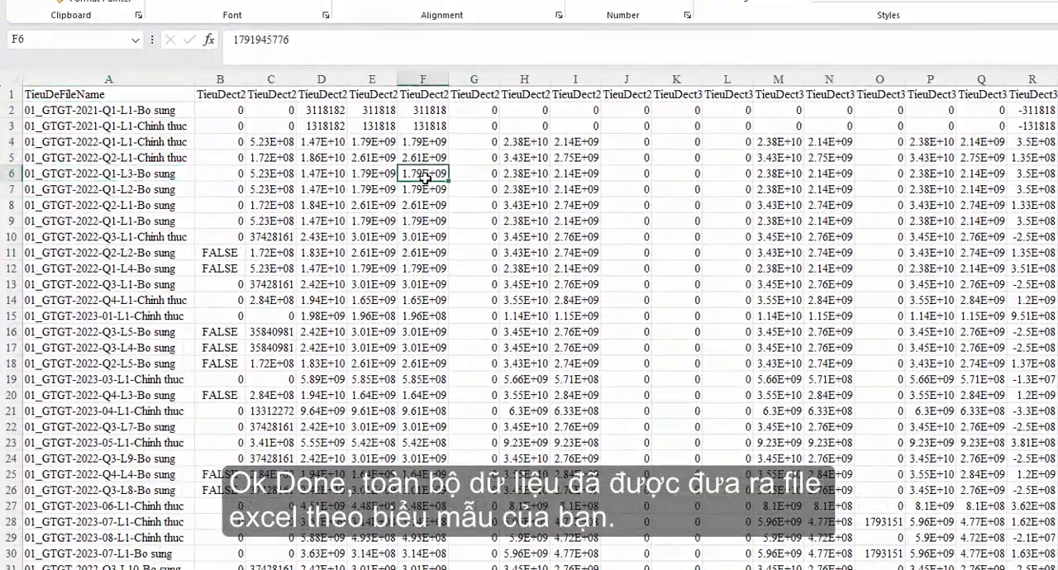
Step: Apply the comma number style with no decimal places to columns C through BU of the exported sheet
{"action": "left_click", "coordinate": [219, 78]}
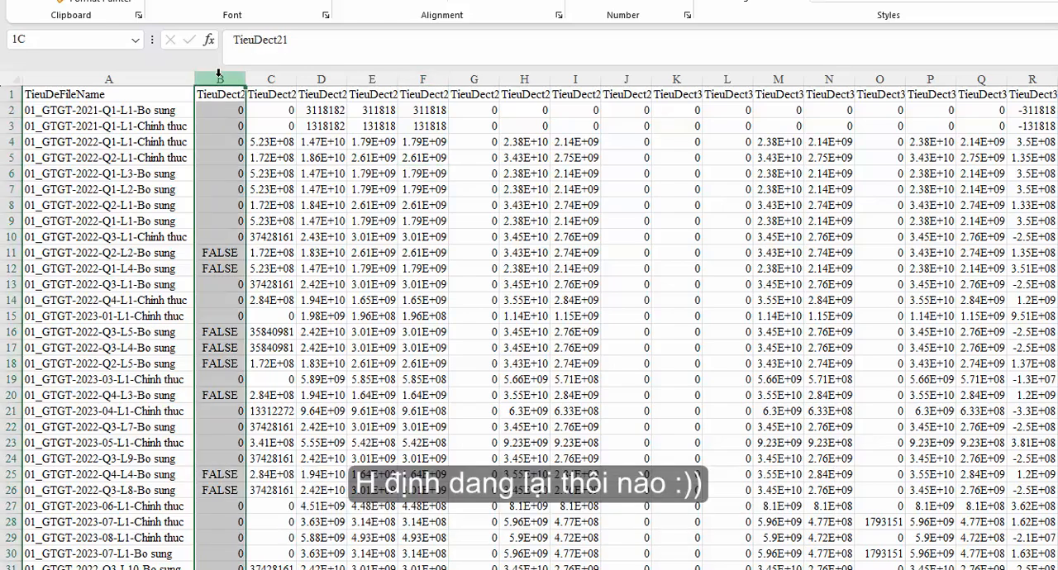
{"action": "left_click", "coordinate": [271, 79]}
{"action": "left_click", "coordinate": [320, 79]}
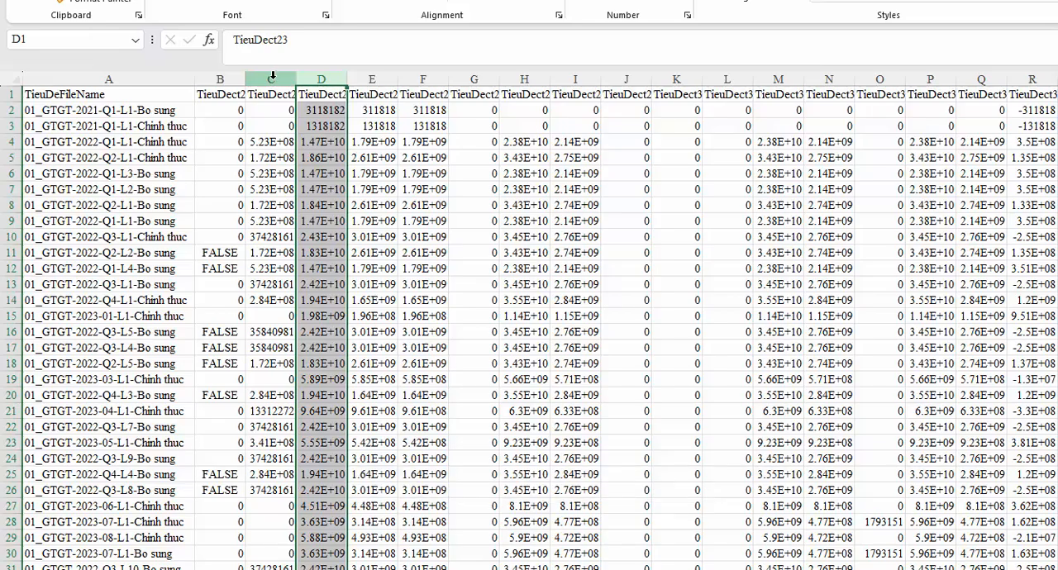
{"action": "left_click_drag", "start_coordinate": [271, 78], "coordinate": [992, 224]}
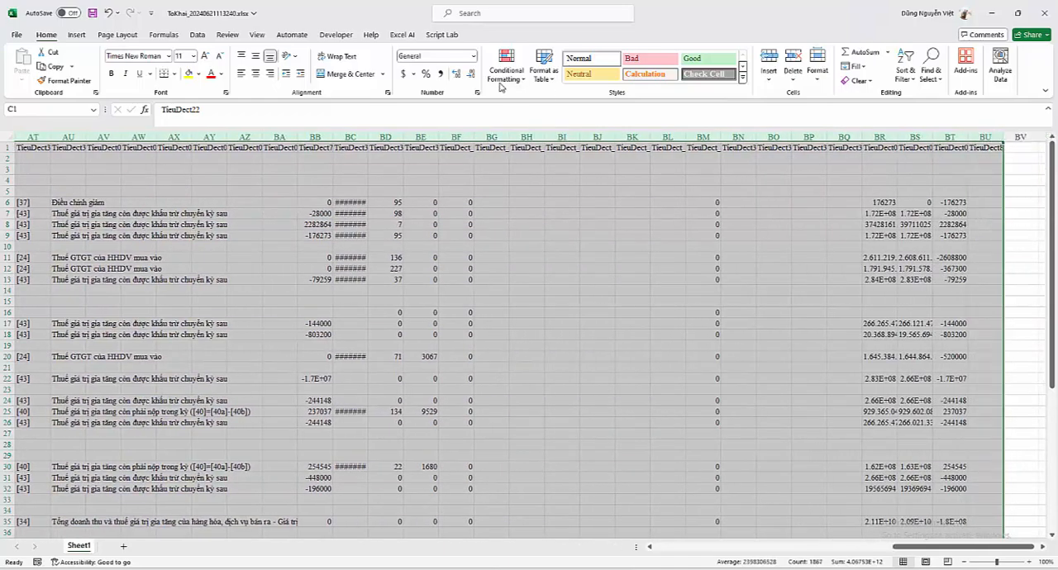
{"action": "left_click", "coordinate": [440, 73]}
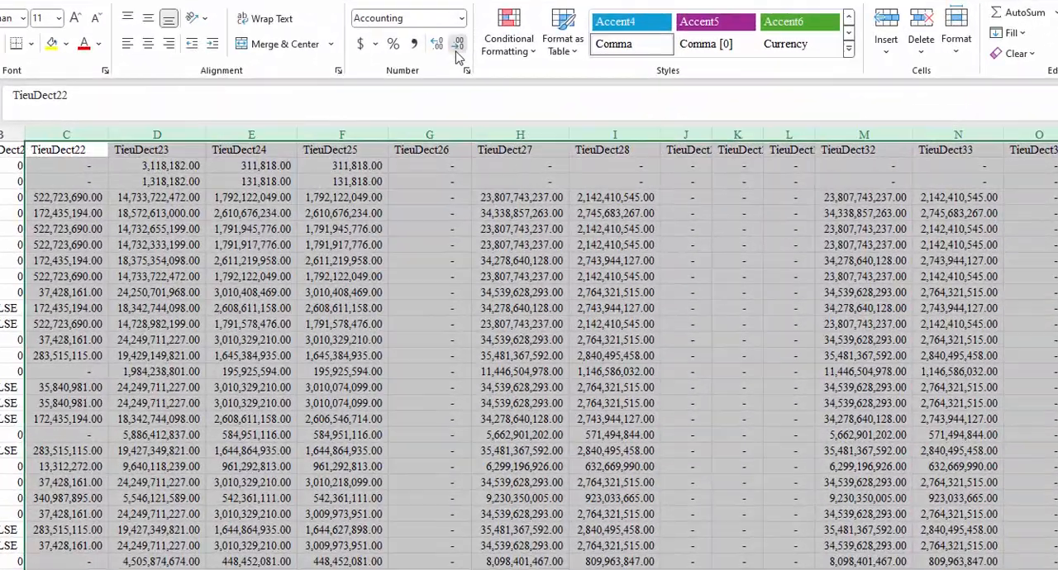
{"action": "left_click", "coordinate": [470, 76]}
{"action": "left_click", "coordinate": [456, 52]}
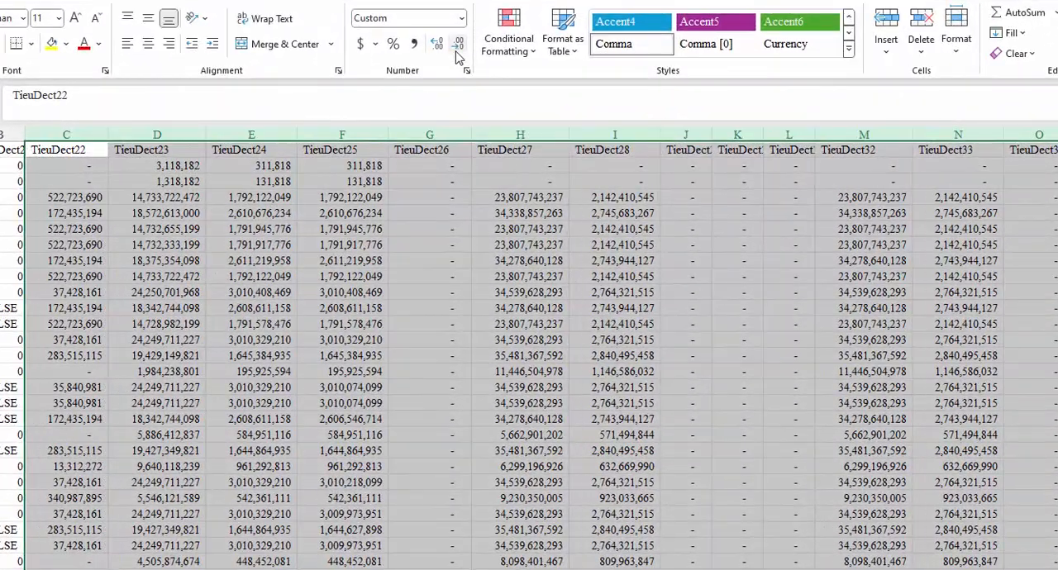
Step: Look over the formatted figures down to the last row and close the exported workbook, saving its changes
{"action": "left_click", "coordinate": [541, 306]}
{"action": "scroll", "coordinate": [606, 455], "scroll_direction": "down", "scroll_amount": 5}
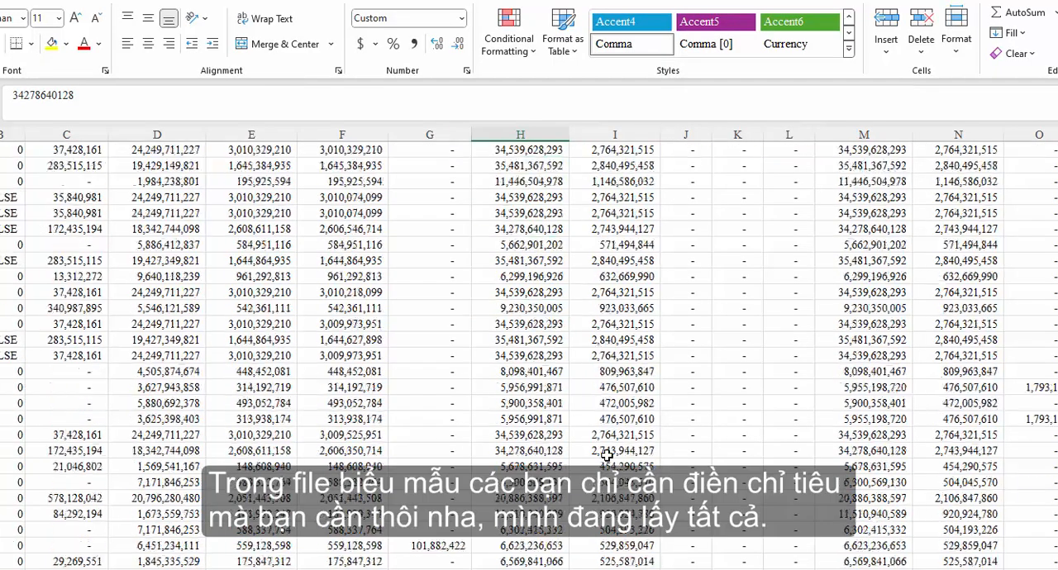
{"action": "scroll", "coordinate": [606, 456], "scroll_direction": "up", "scroll_amount": 5}
{"action": "scroll", "coordinate": [607, 456], "scroll_direction": "down", "scroll_amount": 5}
{"action": "scroll", "coordinate": [606, 455], "scroll_direction": "up", "scroll_amount": 5}
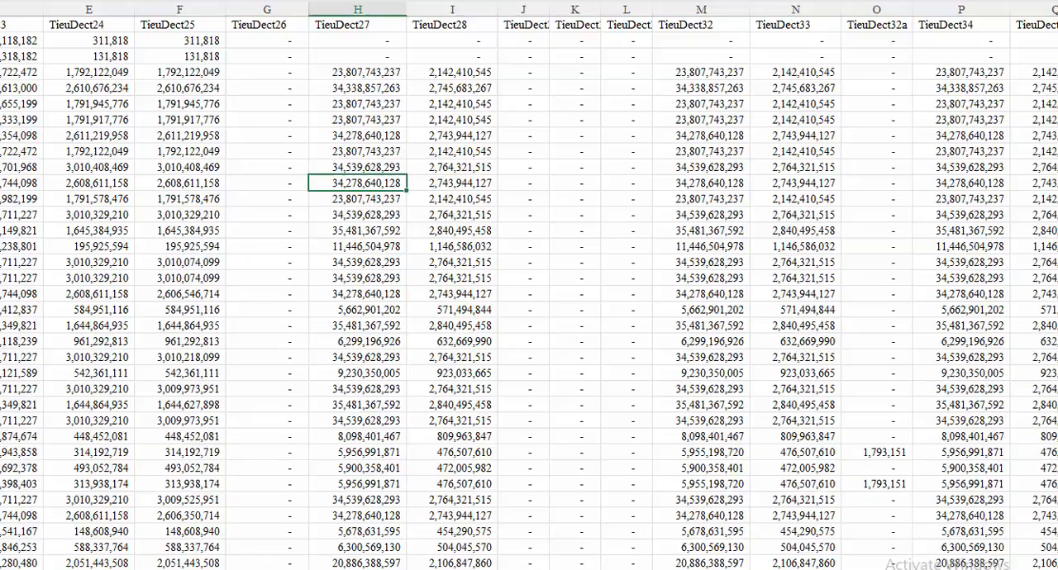
{"action": "left_click_drag", "start_coordinate": [529, 536], "coordinate": [508, 568]}
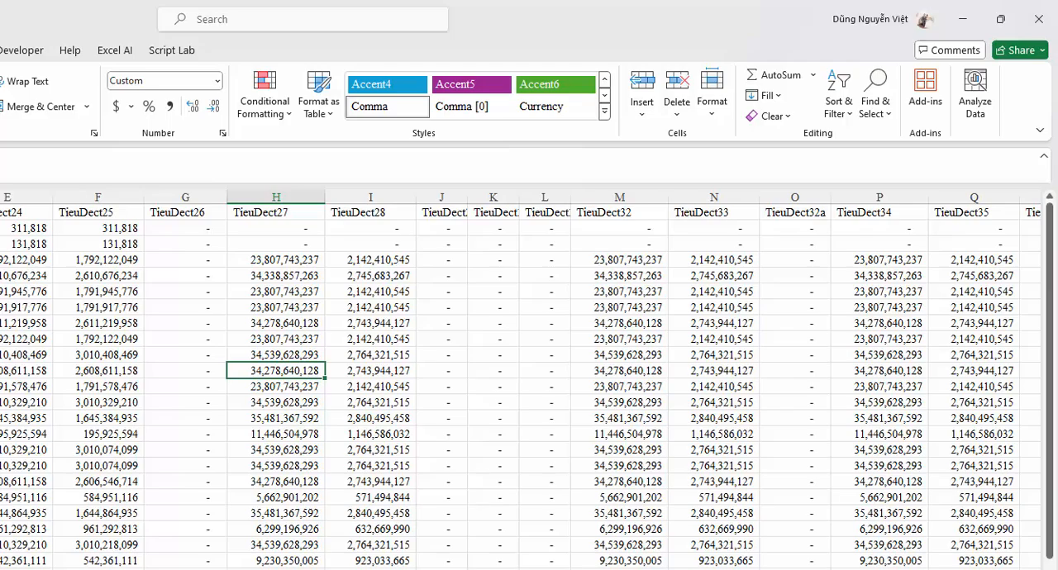
{"action": "scroll", "coordinate": [129, 432], "scroll_direction": "down", "scroll_amount": 13}
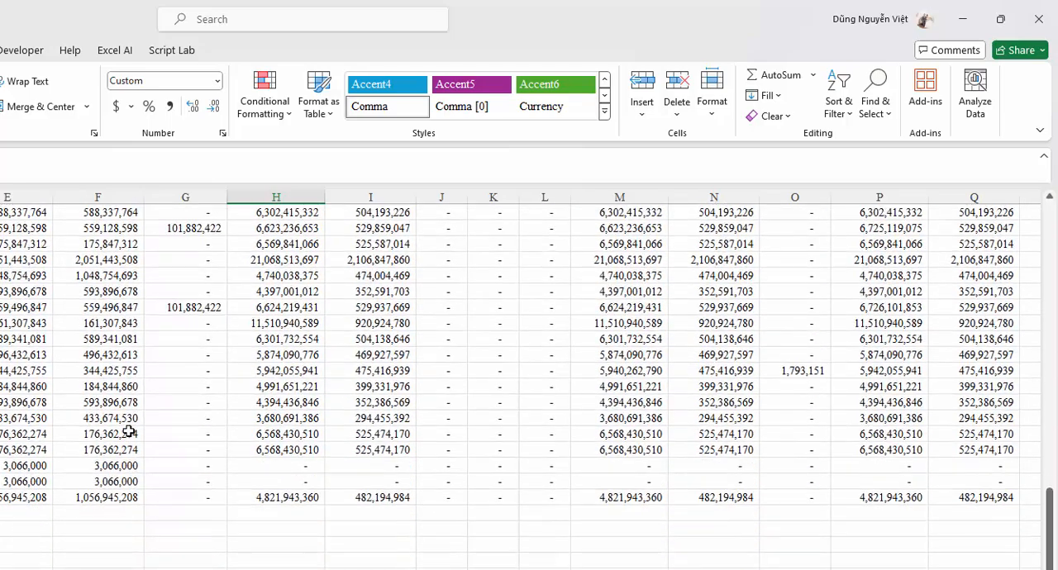
{"action": "scroll", "coordinate": [130, 431], "scroll_direction": "up", "scroll_amount": 13}
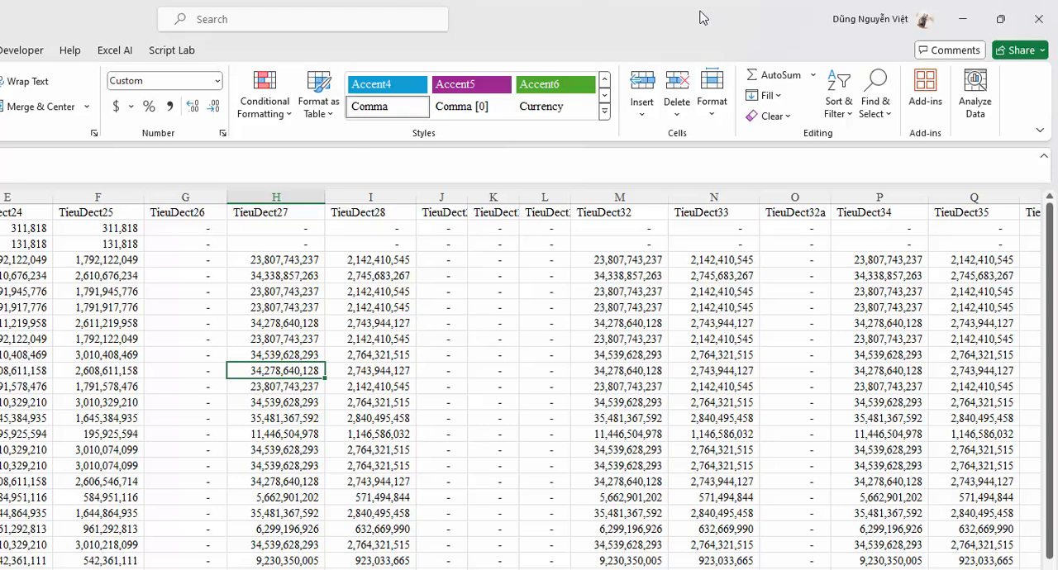
{"action": "left_click", "coordinate": [1042, 21]}
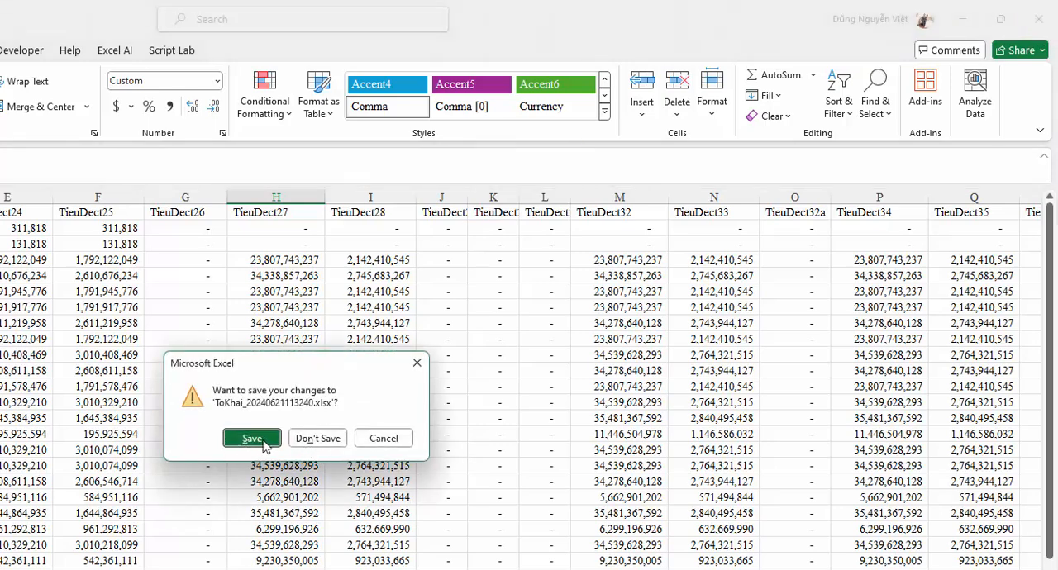
{"action": "left_click", "coordinate": [264, 445]}
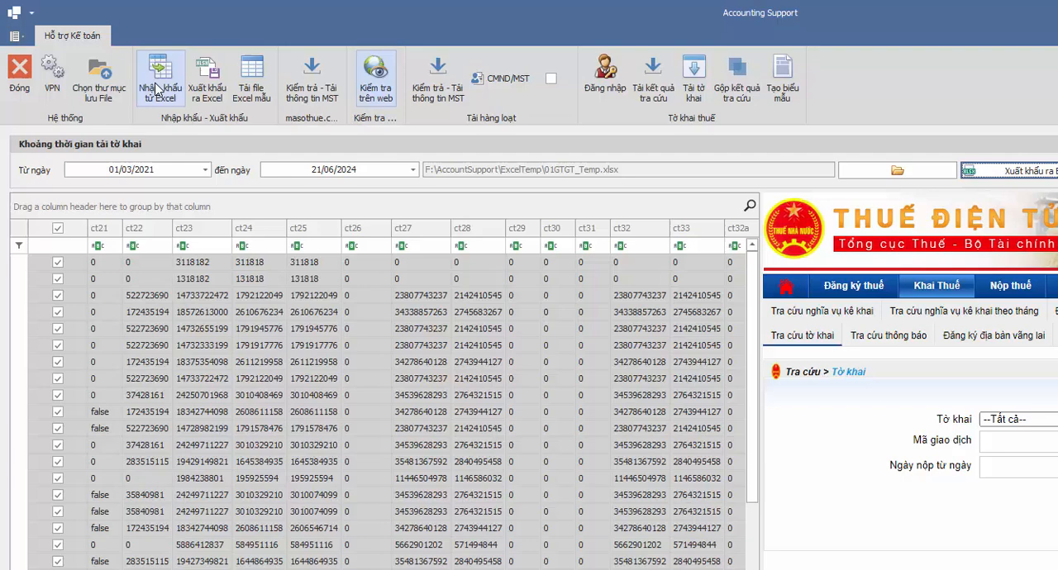
{"action": "left_click", "coordinate": [157, 89]}
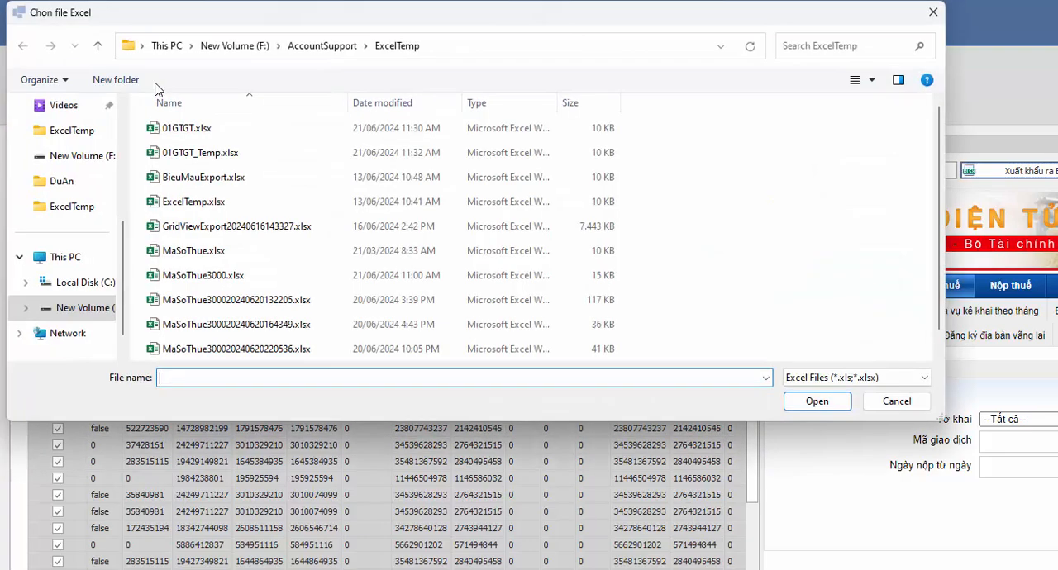
{"action": "scroll", "coordinate": [311, 170], "scroll_direction": "down", "scroll_amount": 1}
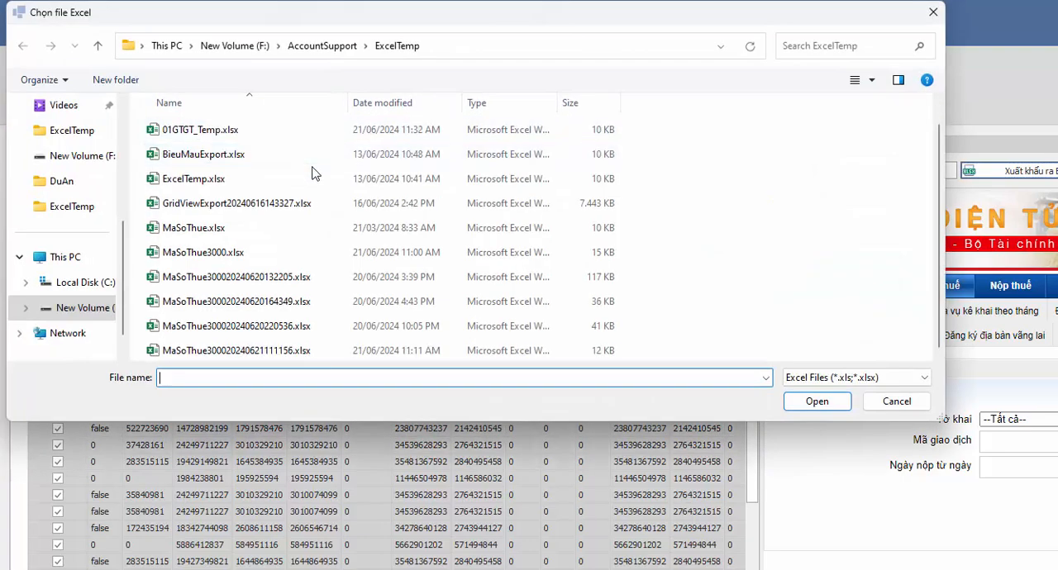
{"action": "scroll", "coordinate": [314, 198], "scroll_direction": "up", "scroll_amount": 1}
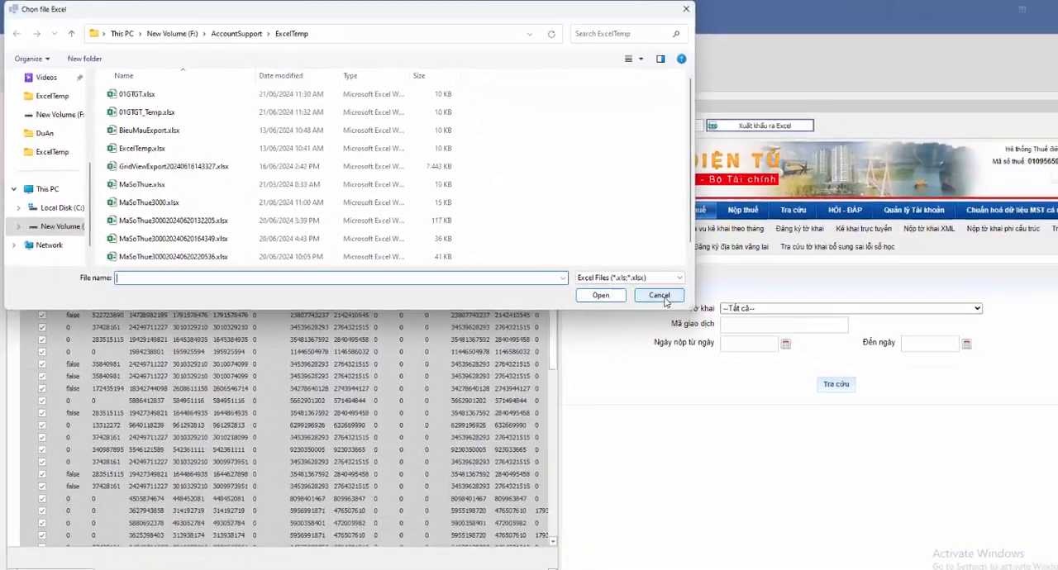
{"action": "left_click", "coordinate": [901, 403]}
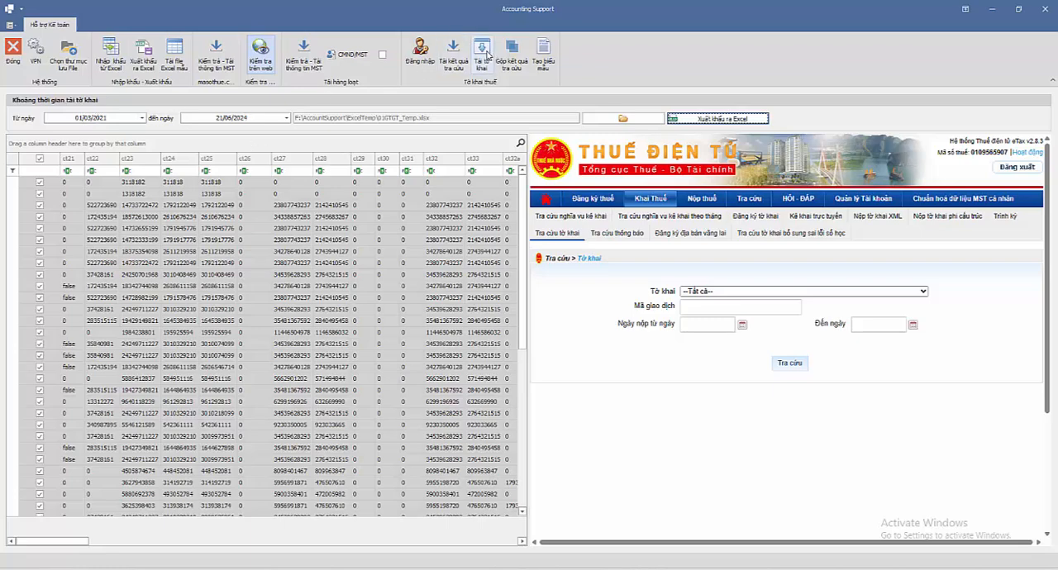
Step: Reload the declaration lookup results for 01/03/2021 to 21/06/2024 in Accounting Support and export the list to Excel, closing the resulting workbook
{"action": "left_click", "coordinate": [453, 46]}
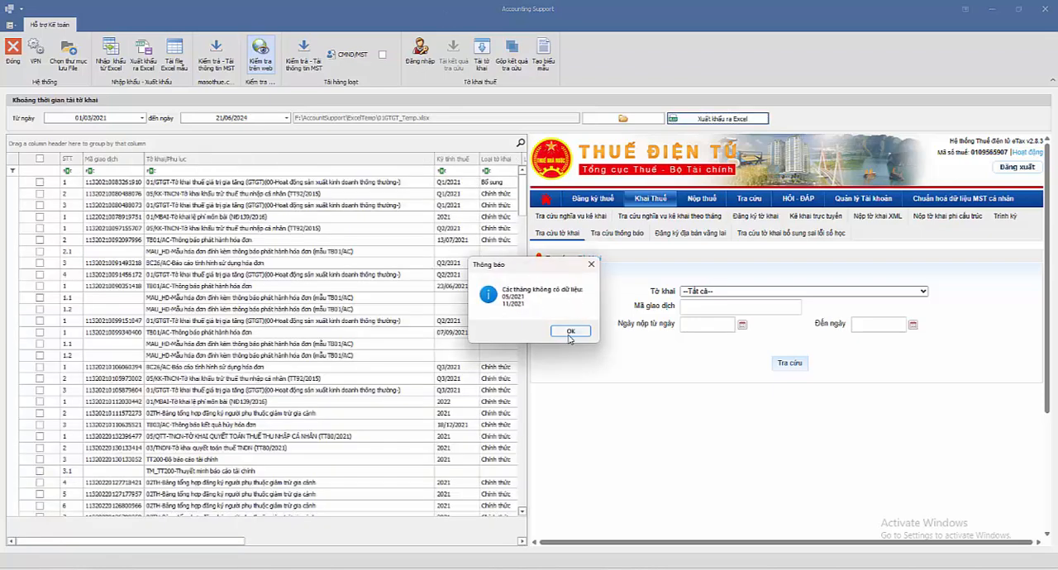
{"action": "left_click", "coordinate": [570, 331]}
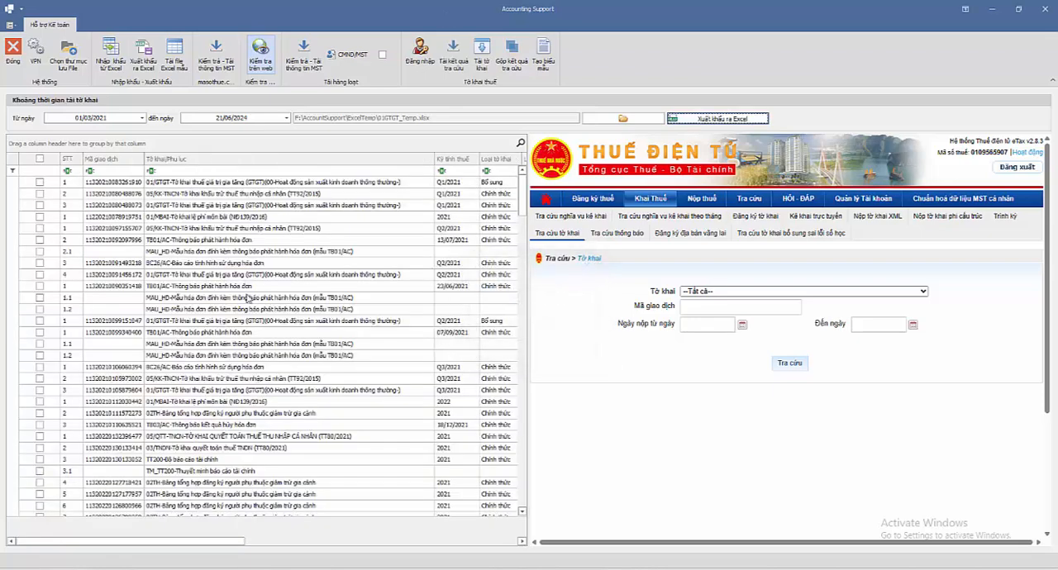
{"action": "left_click", "coordinate": [146, 53]}
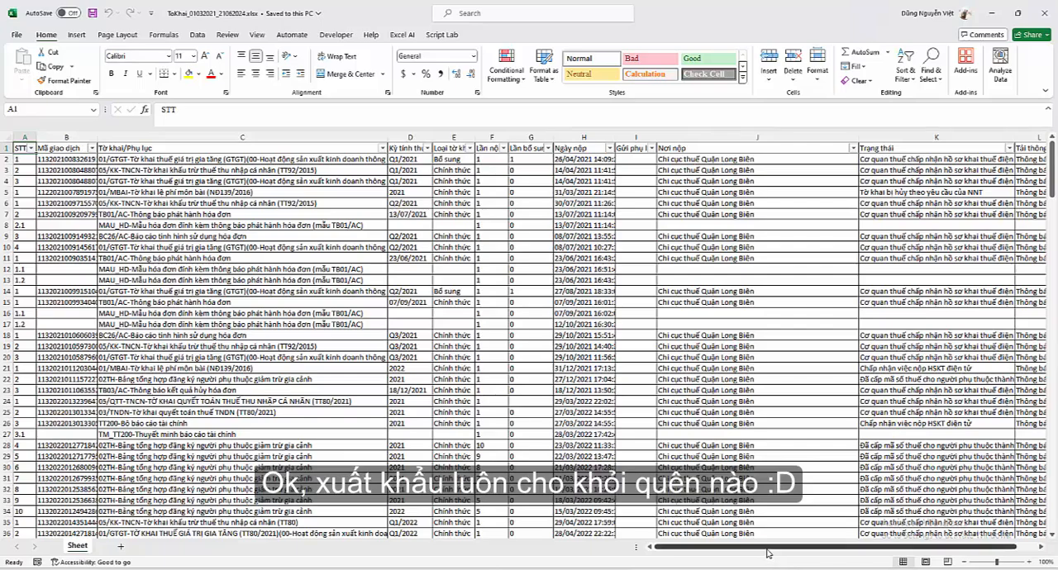
{"action": "scroll", "coordinate": [257, 276], "scroll_direction": "down", "scroll_amount": 10}
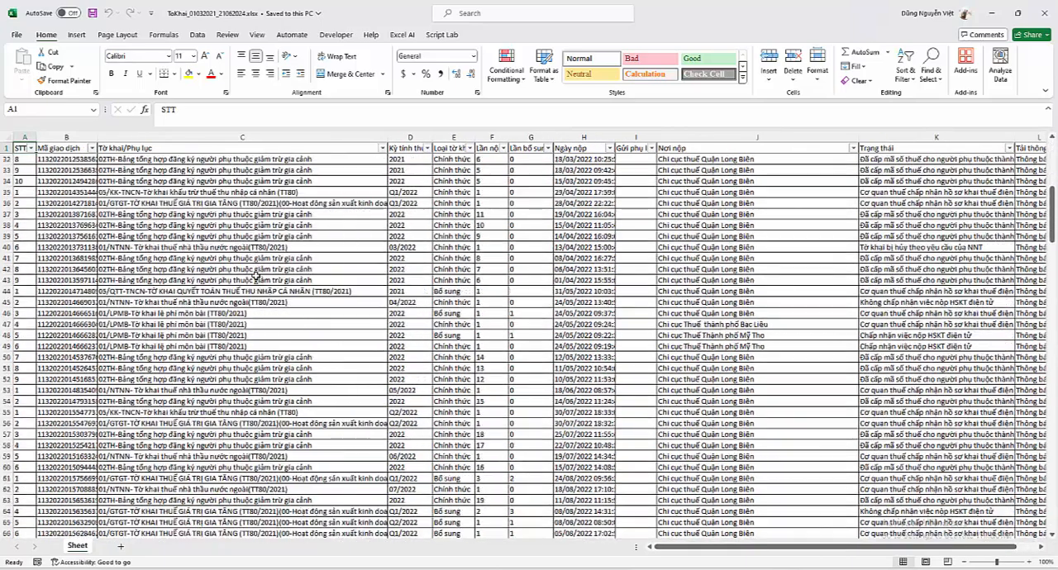
{"action": "scroll", "coordinate": [256, 277], "scroll_direction": "up", "scroll_amount": 10}
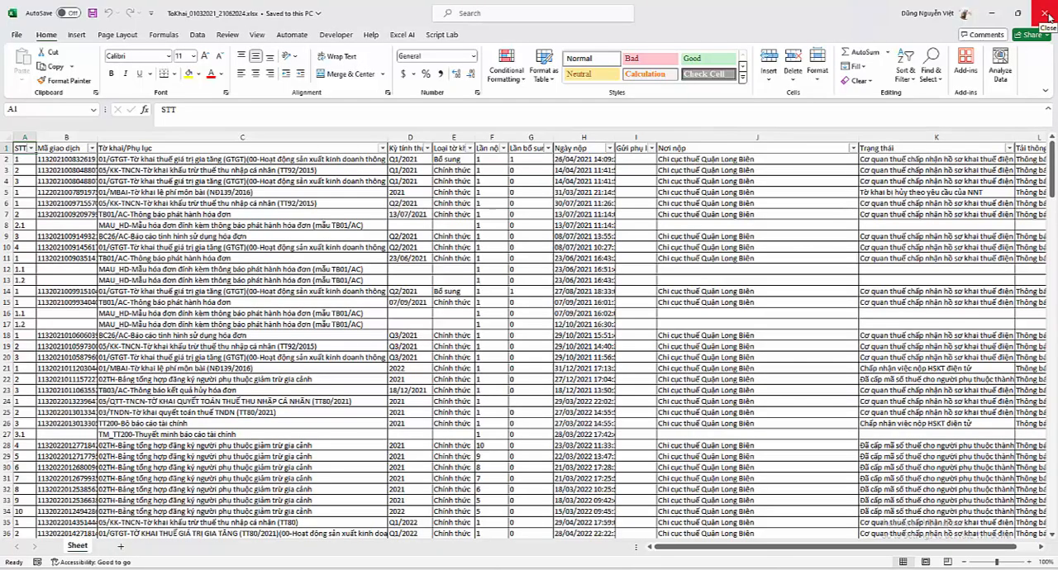
{"action": "left_click", "coordinate": [1045, 15]}
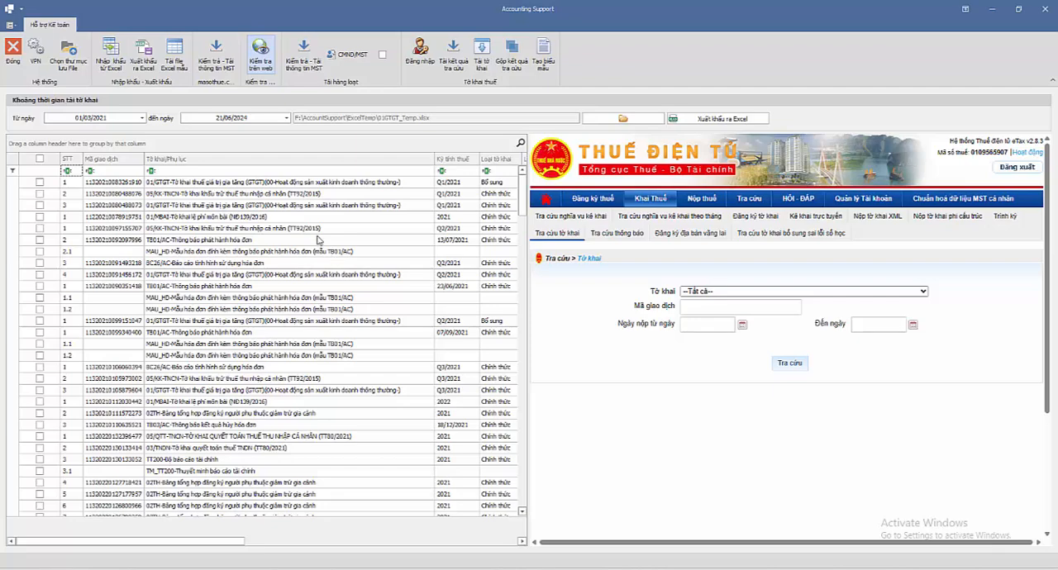
Step: Filter the declaration list by tncn in the Tờ khai/Phụ lục column
{"action": "left_click", "coordinate": [177, 171]}
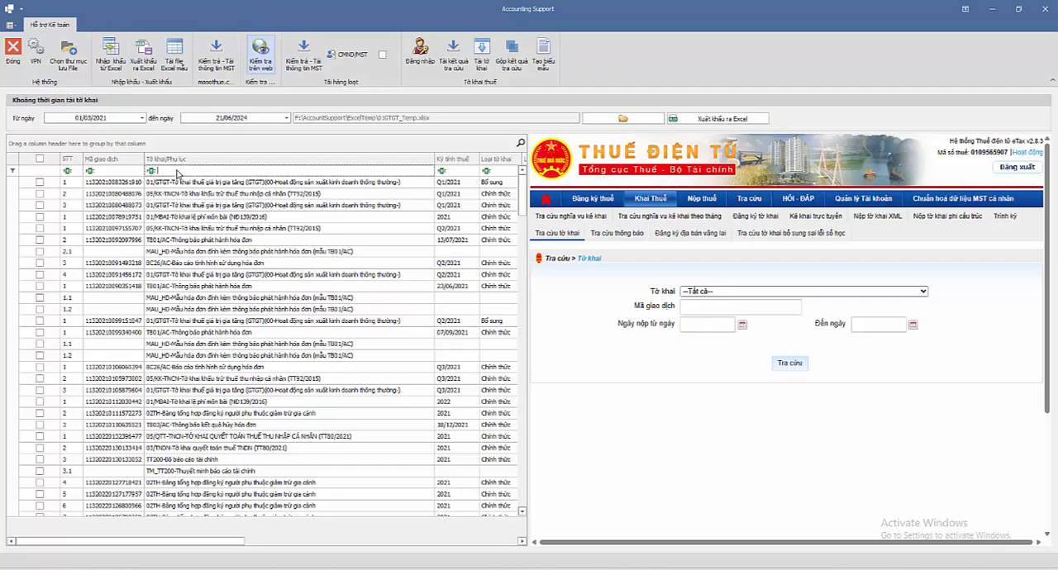
{"action": "type", "text": "t"}
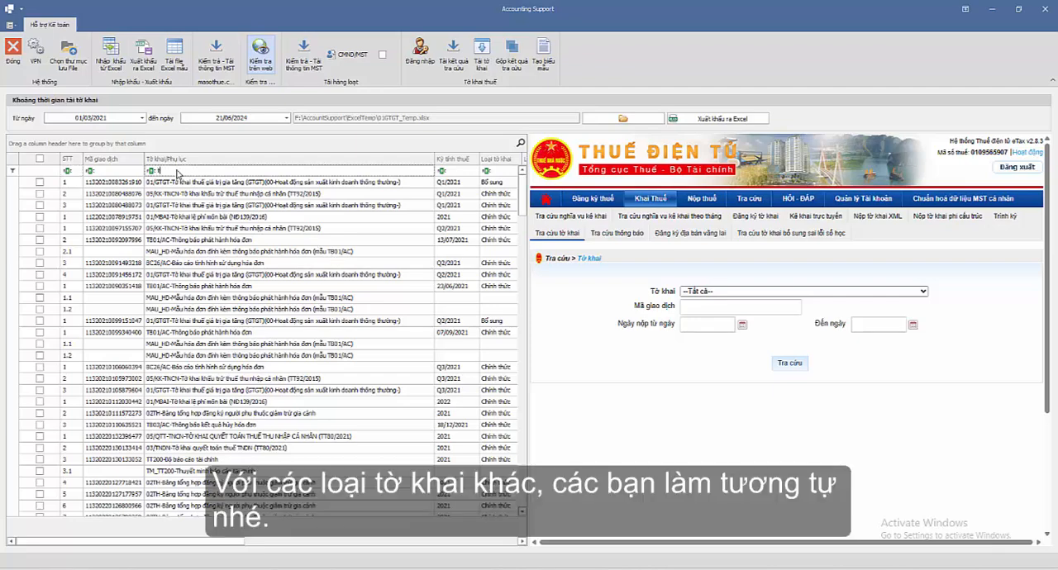
{"action": "type", "text": "ncn"}
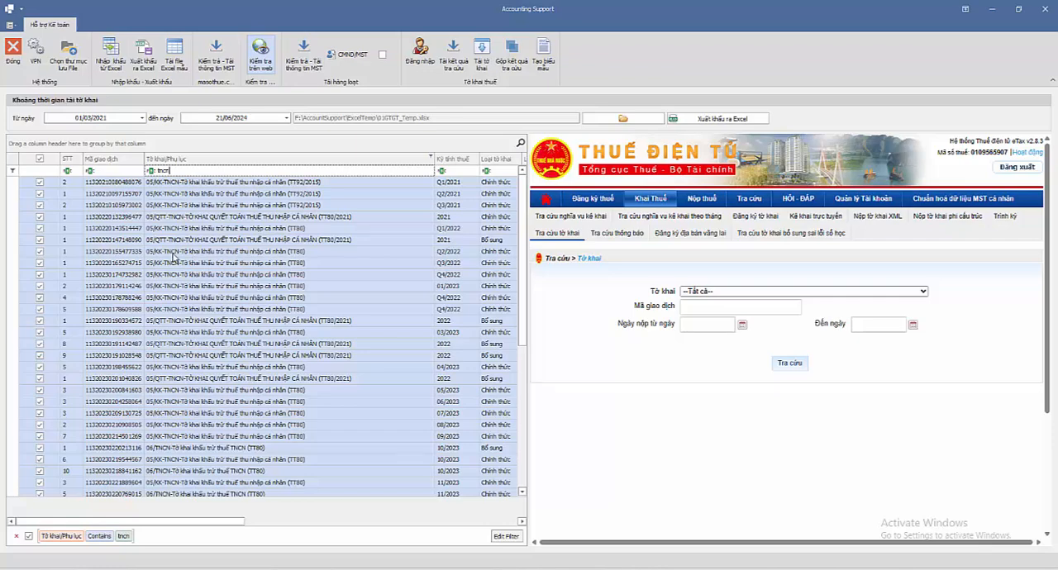
Step: Change the Tờ khai/Phụ lục filter to 05/kk and merge the lookup results of the selected 05/KK-TNCN declarations
{"action": "left_click_drag", "start_coordinate": [183, 169], "coordinate": [143, 168]}
{"action": "type", "text": "05/kk"}
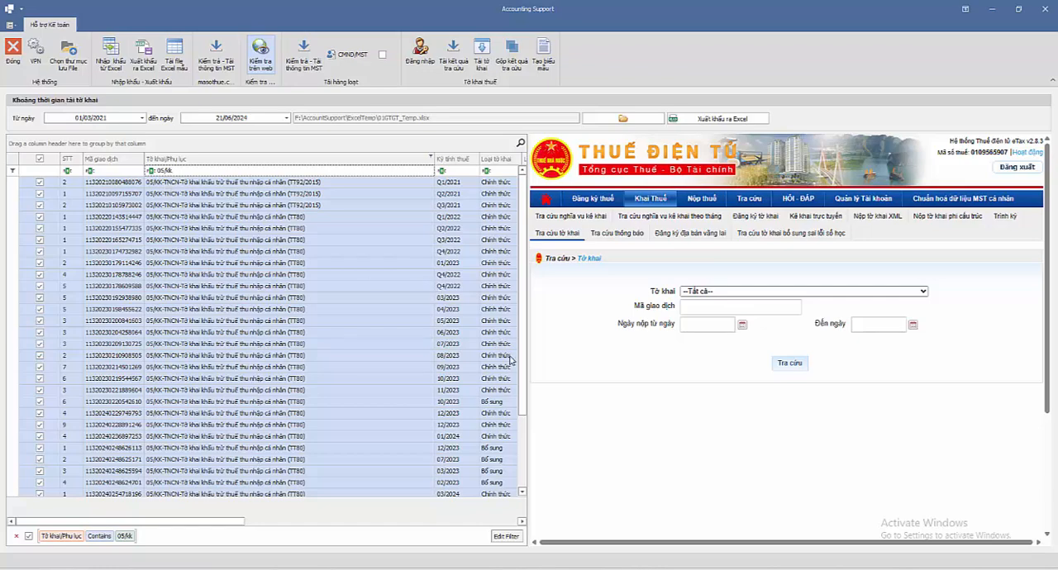
{"action": "mouse_move", "coordinate": [525, 380]}
{"action": "left_mouse_down"}
{"action": "mouse_move", "coordinate": [523, 452]}
{"action": "mouse_move", "coordinate": [523, 376]}
{"action": "left_mouse_up"}
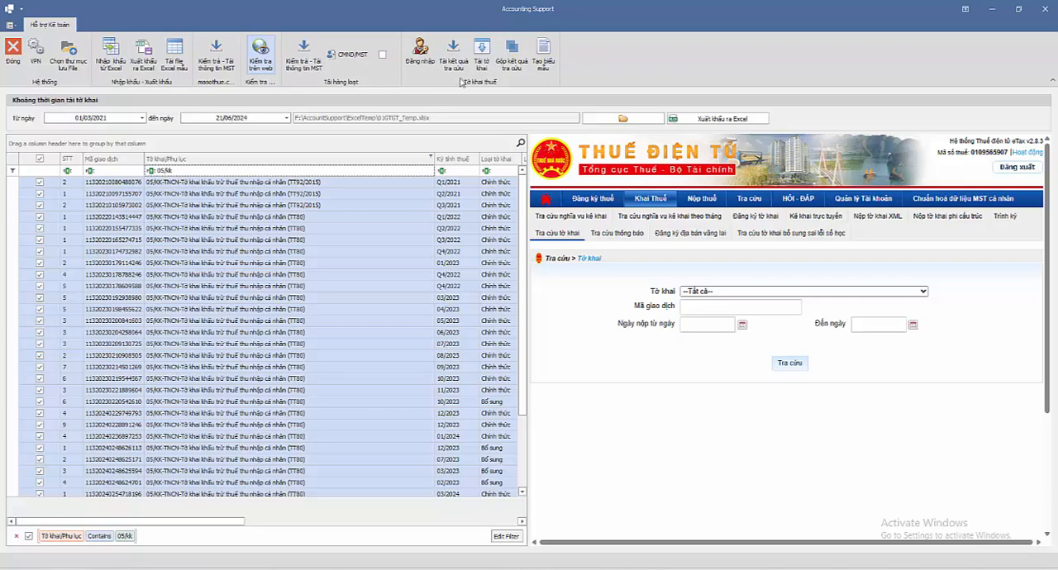
{"action": "left_click", "coordinate": [513, 60]}
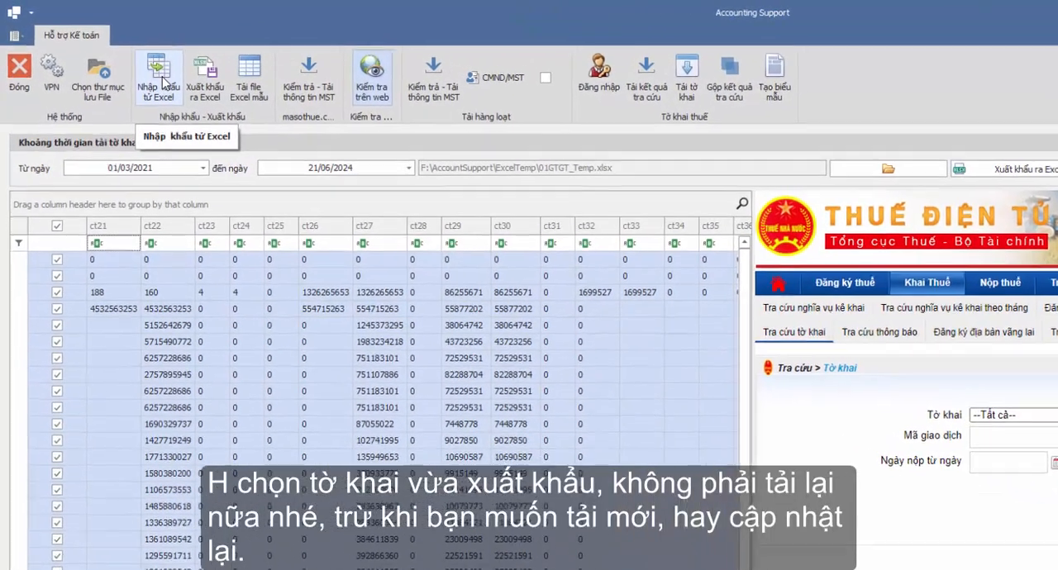
Step: Import the declaration list from ToKhai_01032021_21062024.xlsx in the ExcelTemp folder and look over the loaded rows
{"action": "left_click", "coordinate": [164, 83]}
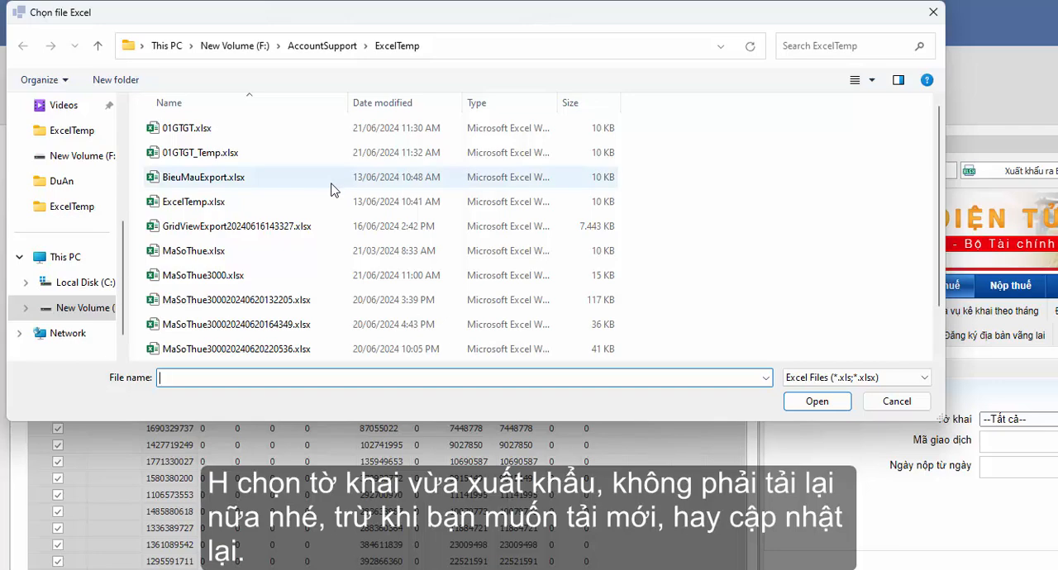
{"action": "scroll", "coordinate": [331, 192], "scroll_direction": "down", "scroll_amount": 1}
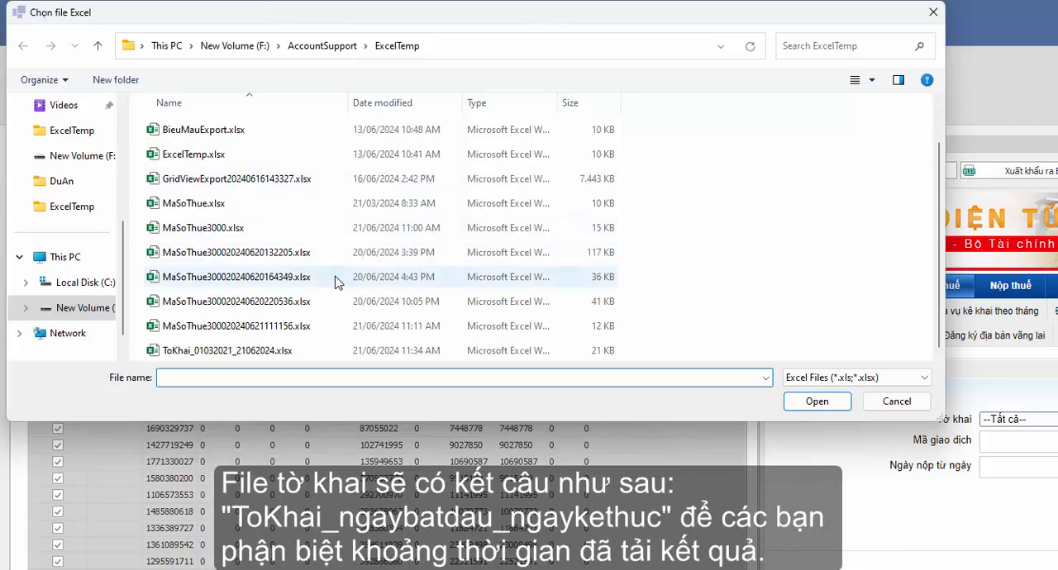
{"action": "left_click", "coordinate": [225, 352]}
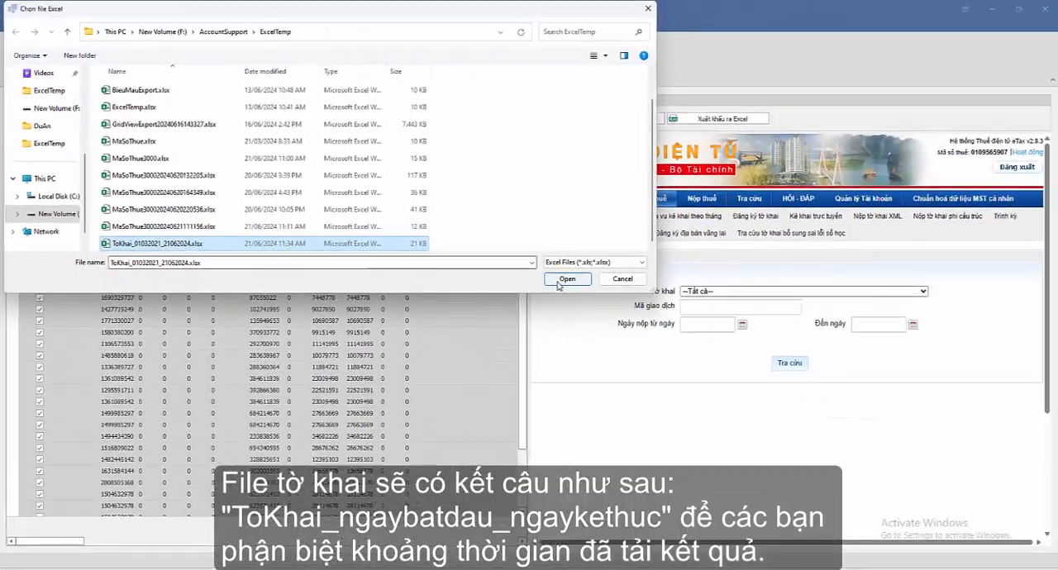
{"action": "left_click", "coordinate": [608, 299]}
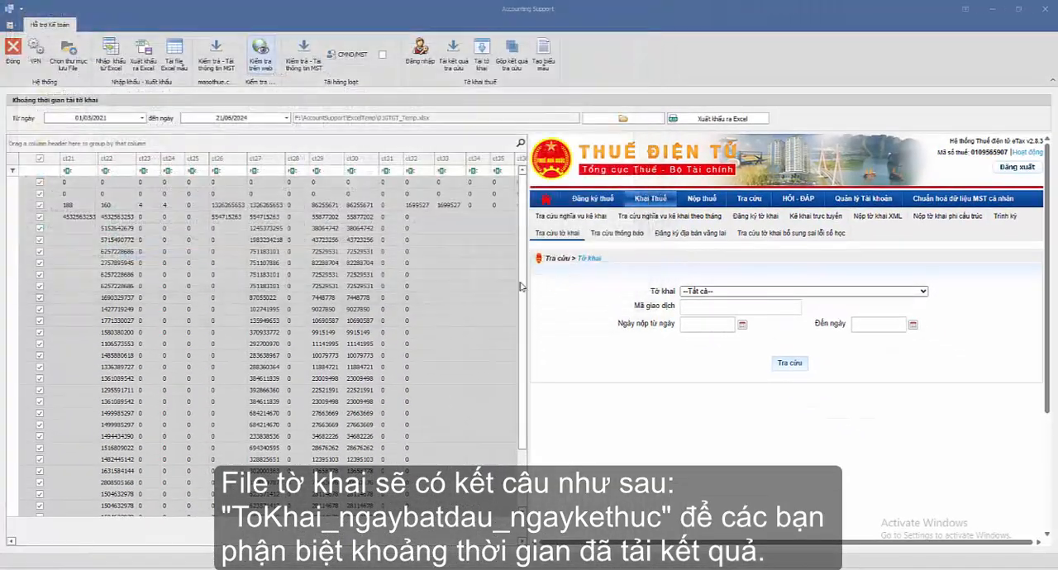
{"action": "scroll", "coordinate": [254, 266], "scroll_direction": "down", "scroll_amount": 3}
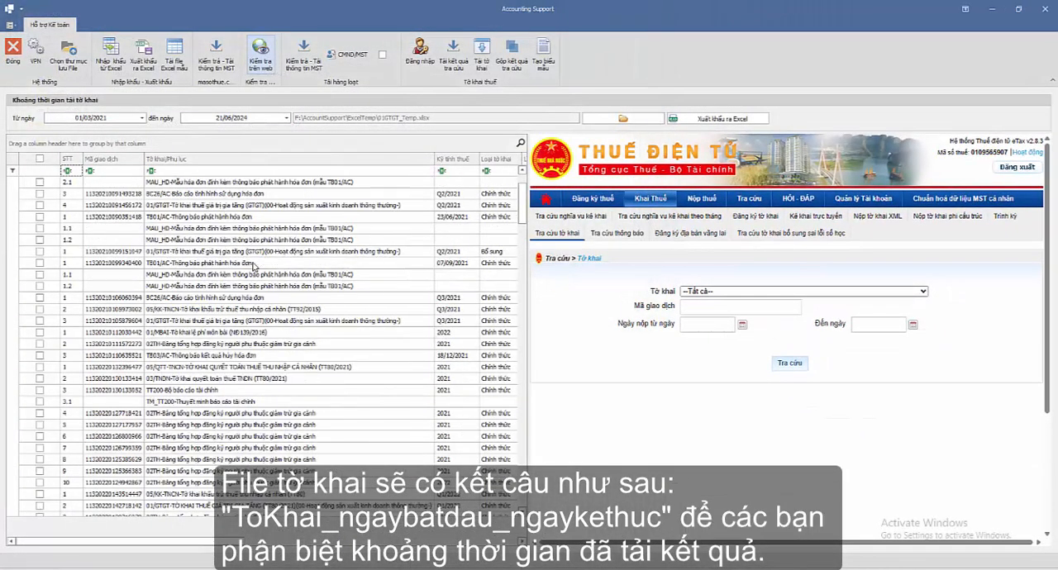
{"action": "scroll", "coordinate": [252, 264], "scroll_direction": "up", "scroll_amount": 3}
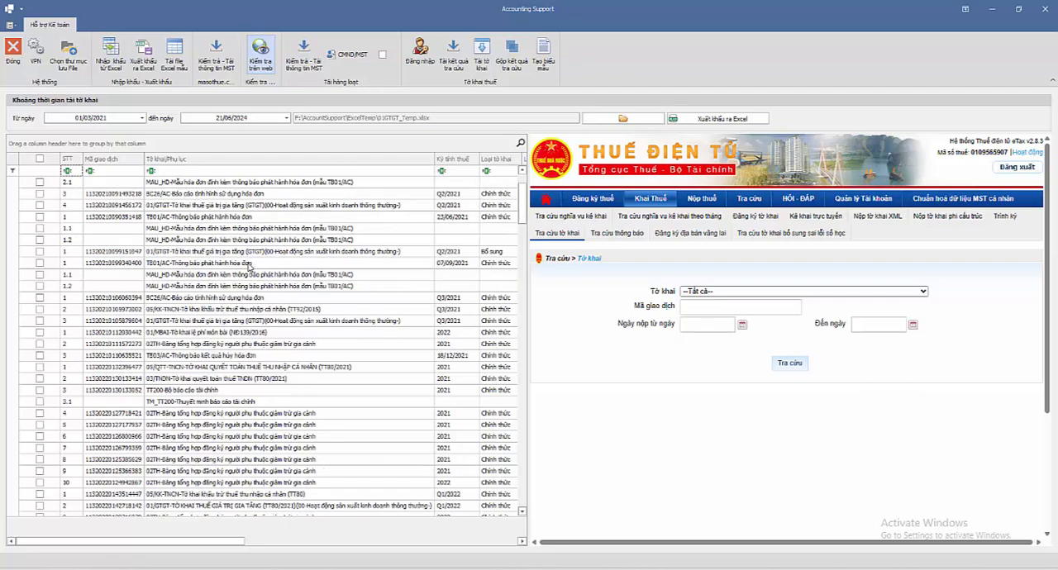
Step: Filter the declaration list by 02th in the Tờ khai/Phụ lục column and select all the matching declarations
{"action": "scroll", "coordinate": [250, 265], "scroll_direction": "down", "scroll_amount": 3}
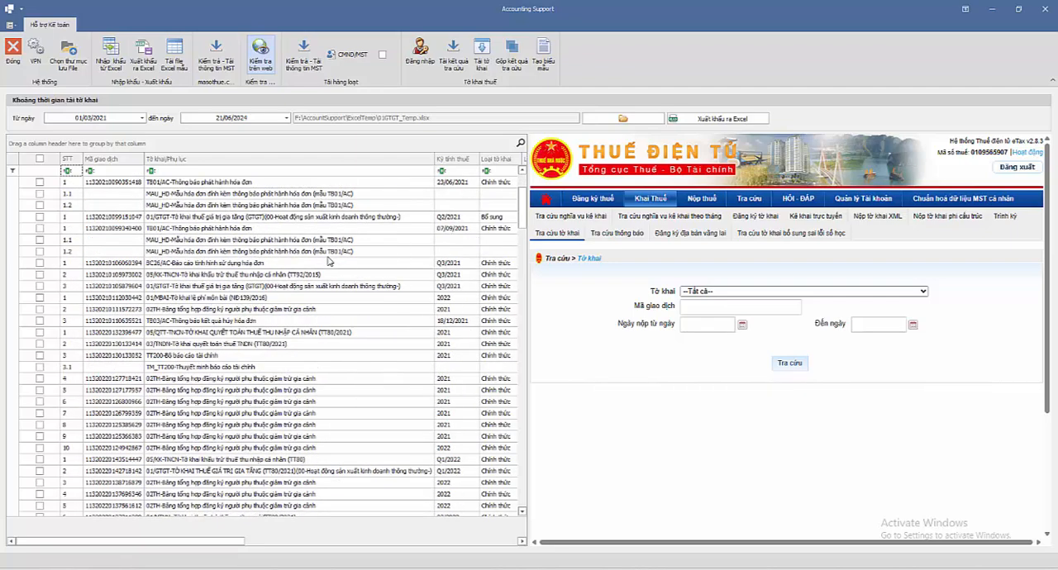
{"action": "scroll", "coordinate": [328, 261], "scroll_direction": "down", "scroll_amount": 2}
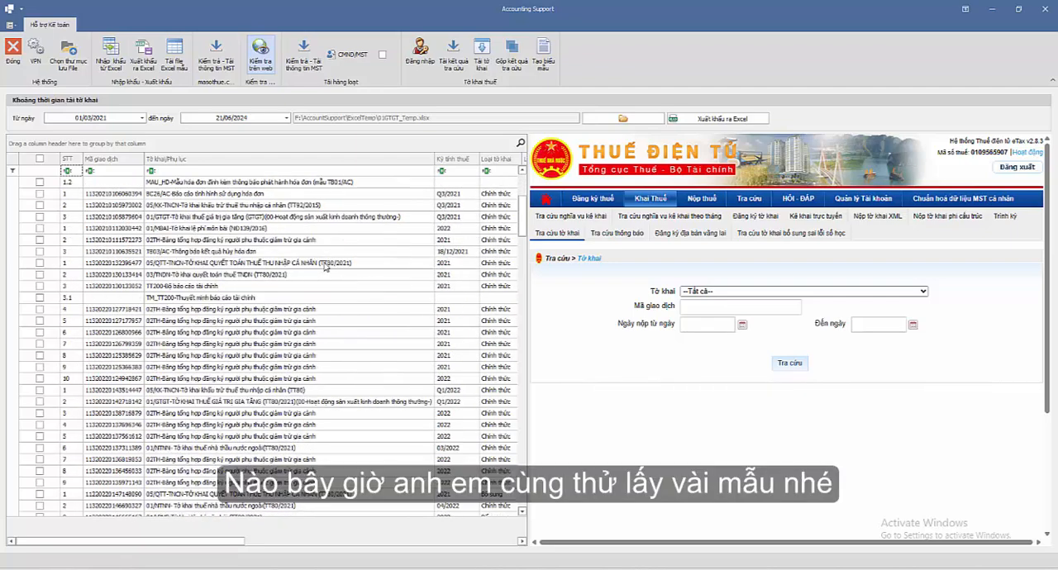
{"action": "left_click", "coordinate": [179, 174]}
{"action": "type", "text": "02"}
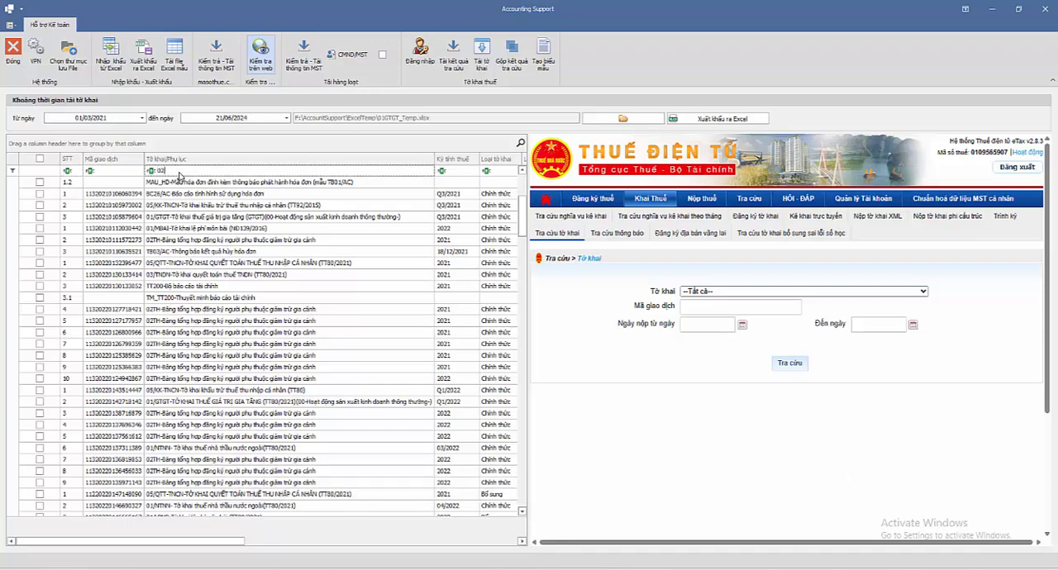
{"action": "type", "text": "th"}
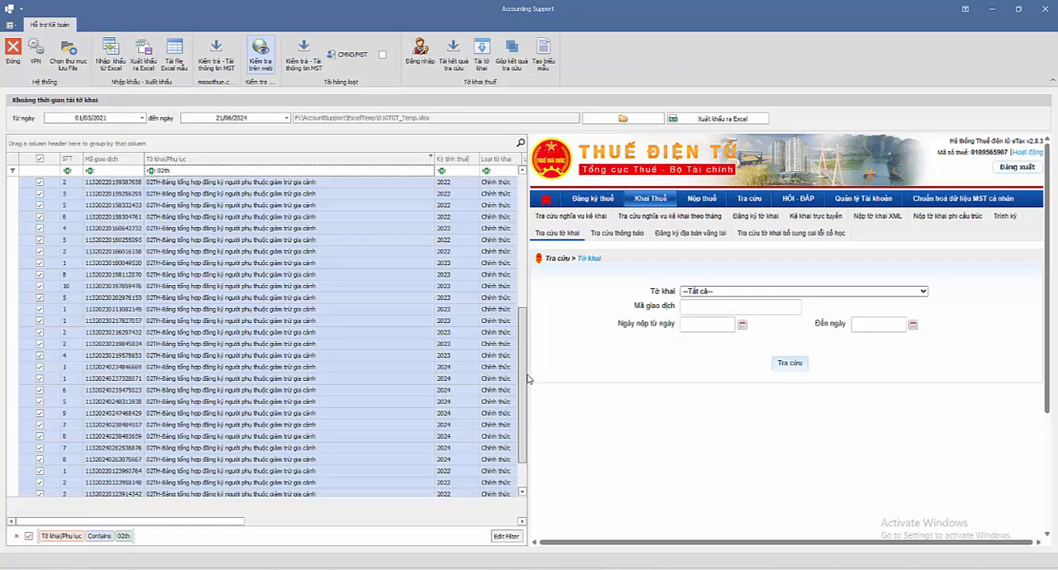
Step: Merge the lookup results of the selected 02TH declarations and look over the merged dependant rows
{"action": "left_click_drag", "start_coordinate": [522, 315], "coordinate": [523, 258]}
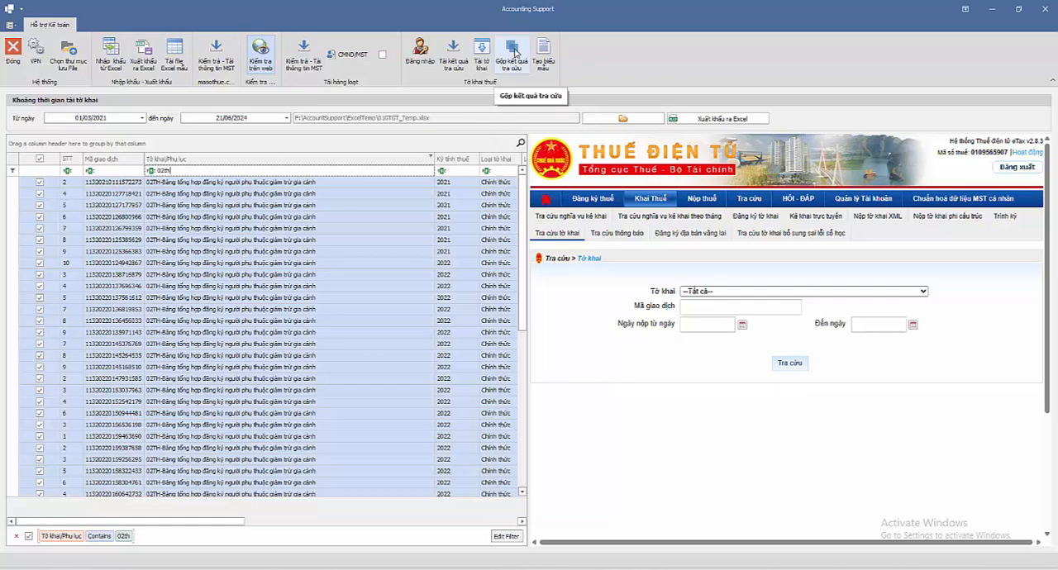
{"action": "left_click", "coordinate": [514, 51]}
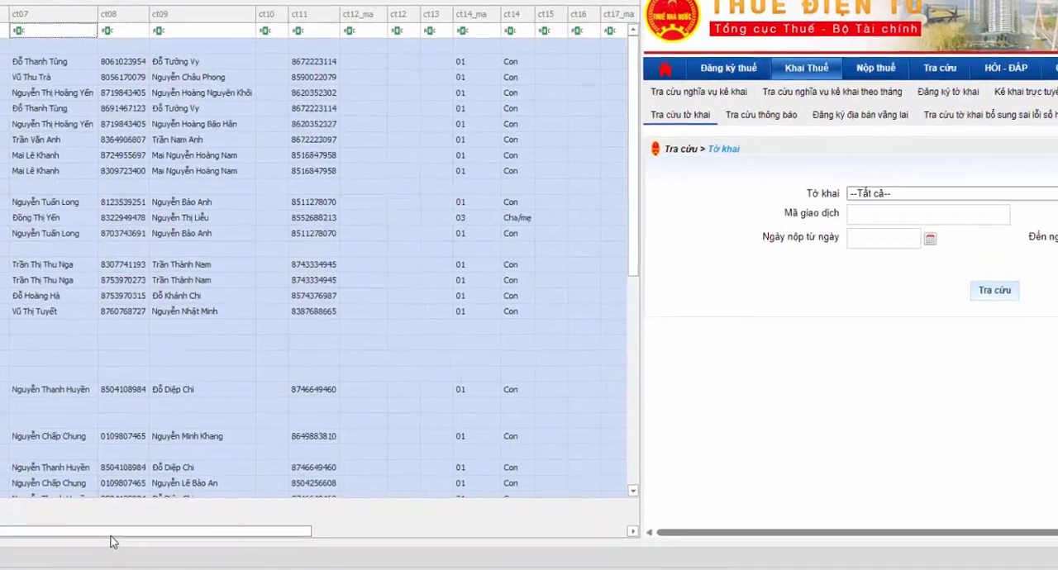
{"action": "left_click_drag", "start_coordinate": [128, 540], "coordinate": [82, 540]}
{"action": "scroll", "coordinate": [306, 364], "scroll_direction": "down", "scroll_amount": 8}
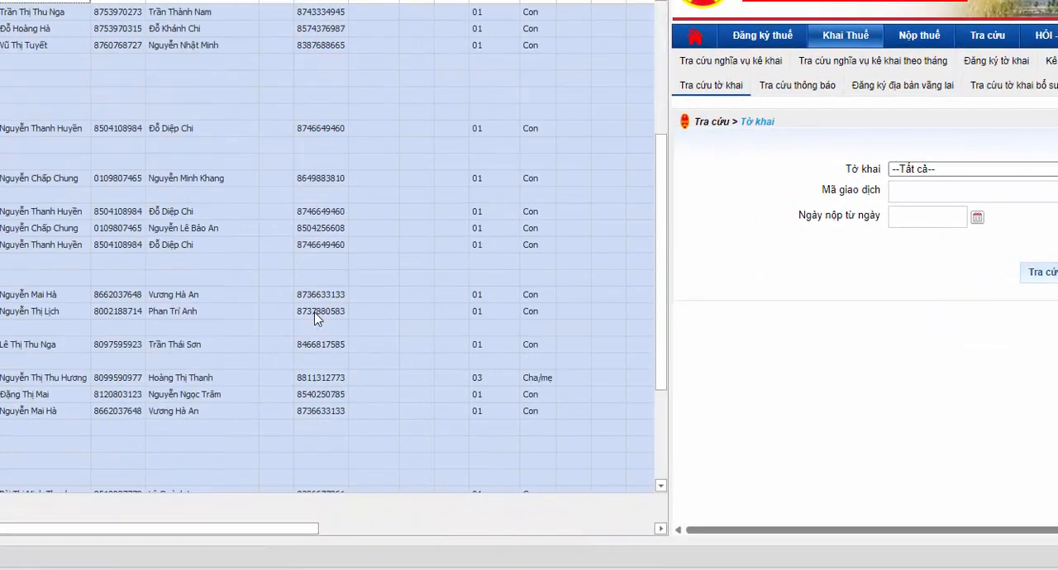
{"action": "scroll", "coordinate": [303, 369], "scroll_direction": "up", "scroll_amount": 8}
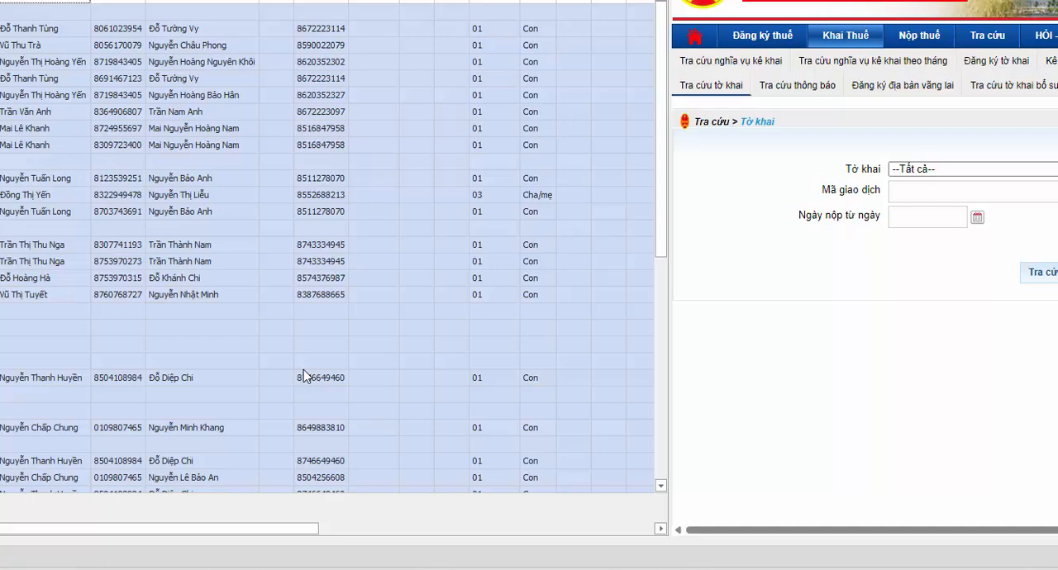
{"action": "scroll", "coordinate": [303, 369], "scroll_direction": "down", "scroll_amount": 8}
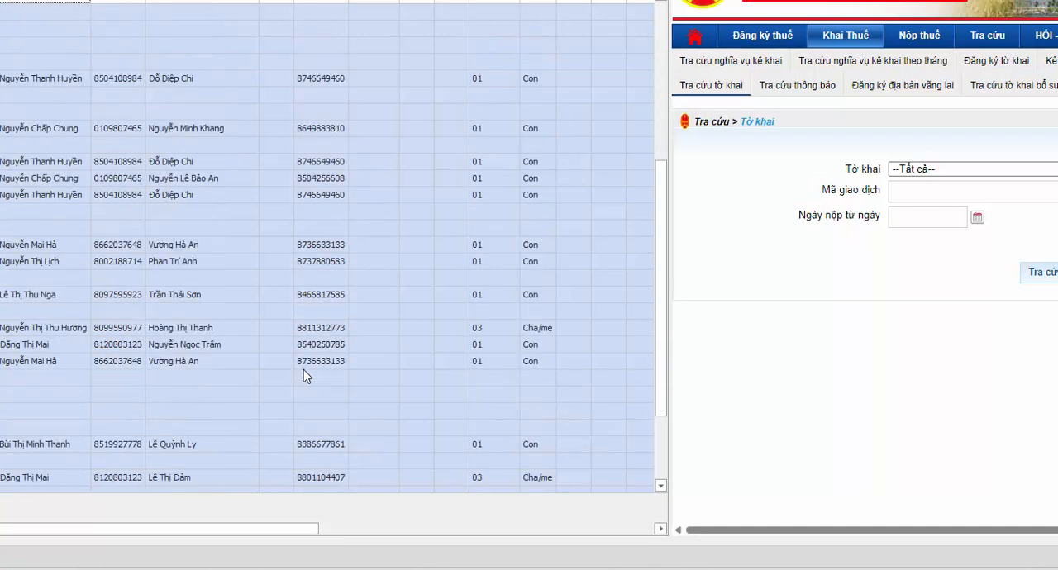
{"action": "scroll", "coordinate": [303, 369], "scroll_direction": "up", "scroll_amount": 8}
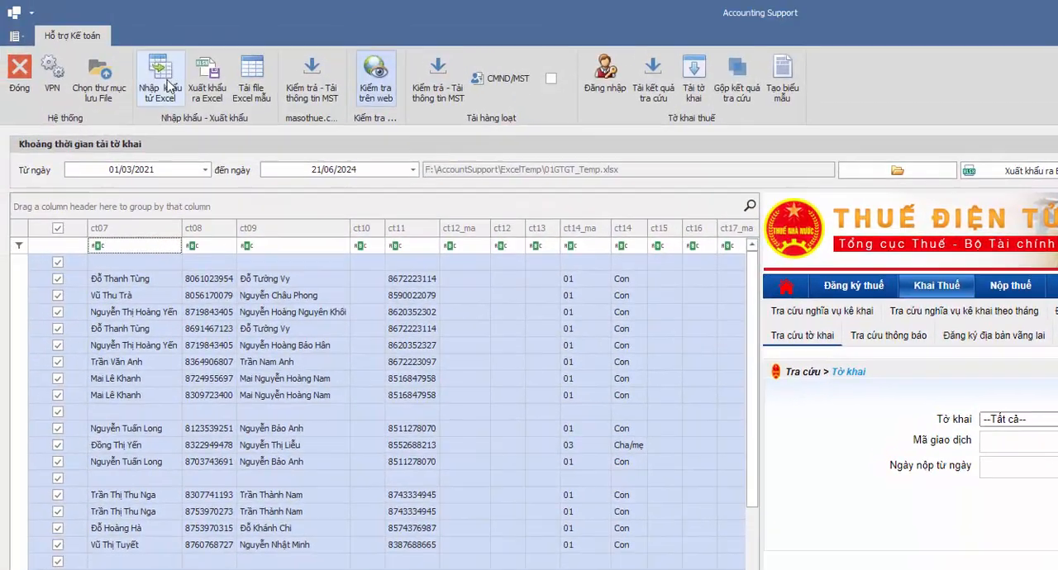
Step: Import the declaration list again from ToKhai_01032021_21062024.xlsx in the ExcelTemp folder
{"action": "left_click", "coordinate": [165, 79]}
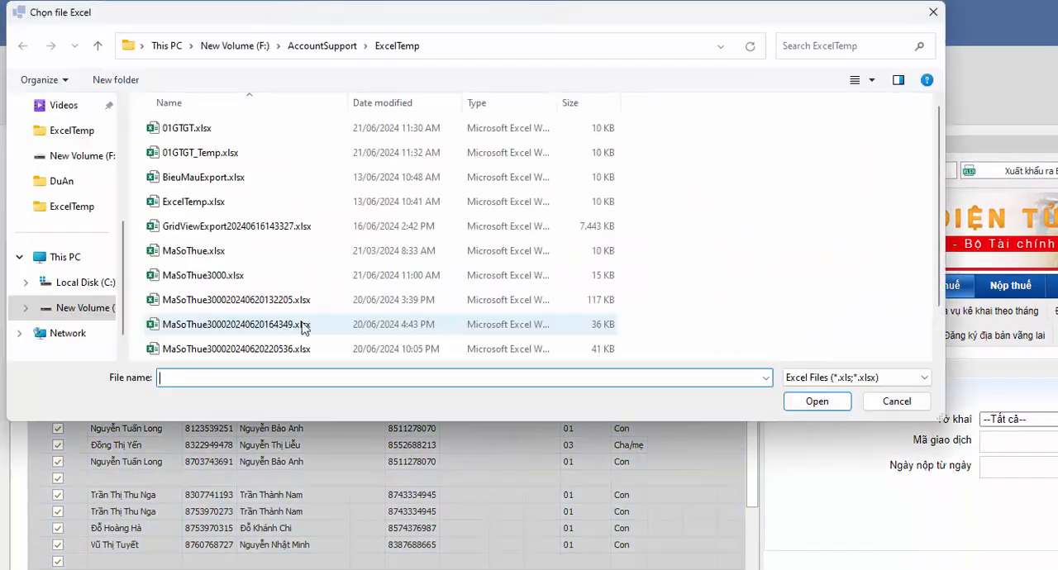
{"action": "scroll", "coordinate": [303, 328], "scroll_direction": "down", "scroll_amount": 2}
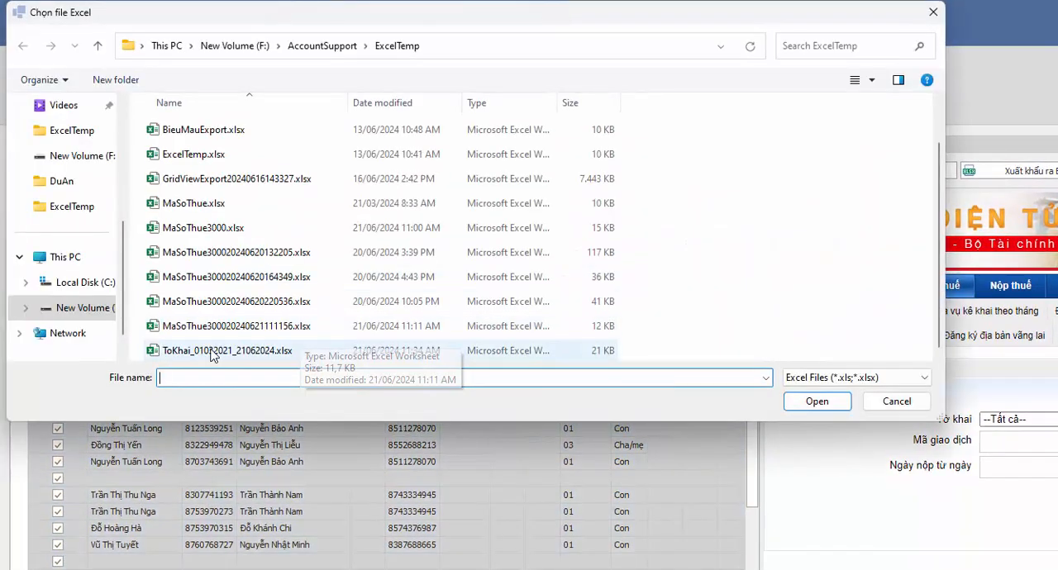
{"action": "left_click", "coordinate": [302, 348]}
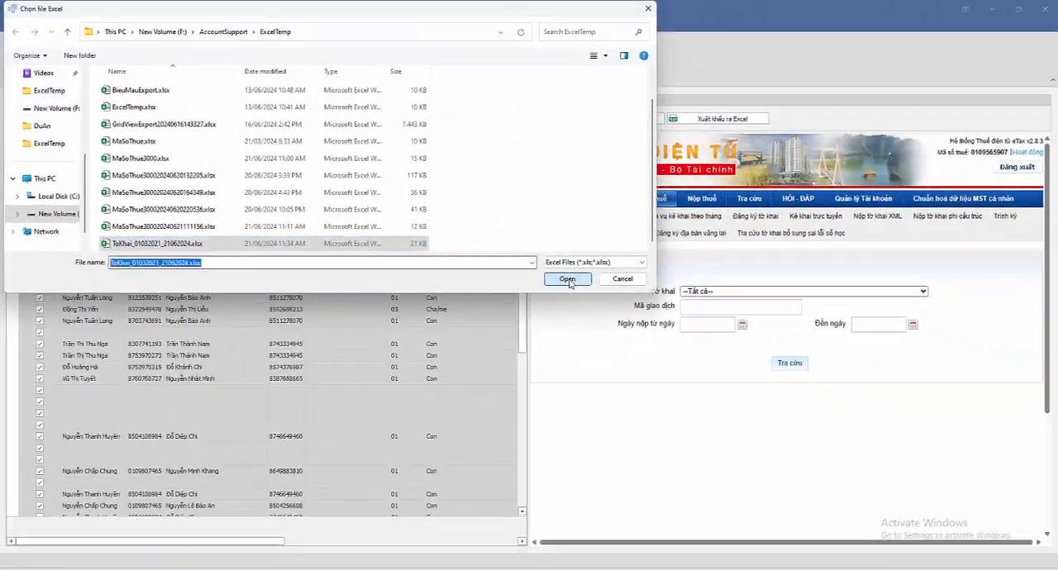
{"action": "left_click", "coordinate": [684, 336]}
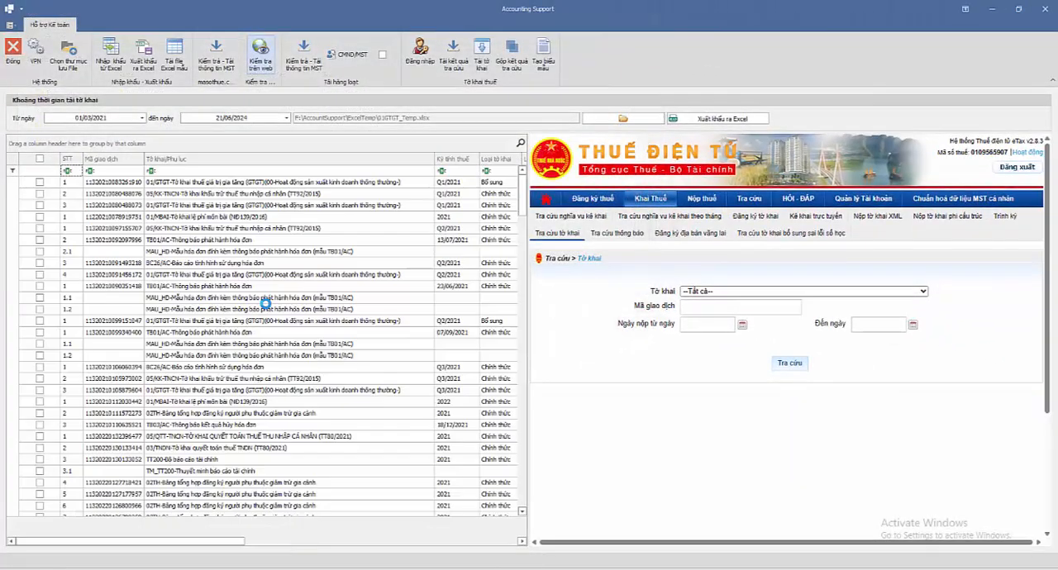
Step: Filter the Tờ khai/Phụ lục column by 03/tnd, merge the lookup results of the selected 03/TNDN declarations and look over the merged data
{"action": "scroll", "coordinate": [284, 258], "scroll_direction": "down", "scroll_amount": 10}
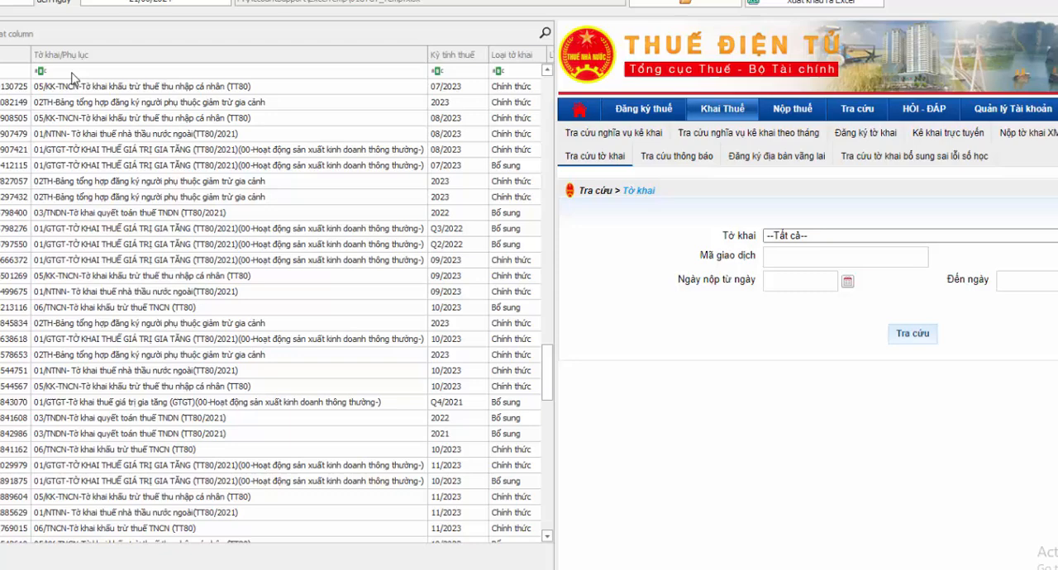
{"action": "left_click", "coordinate": [174, 171]}
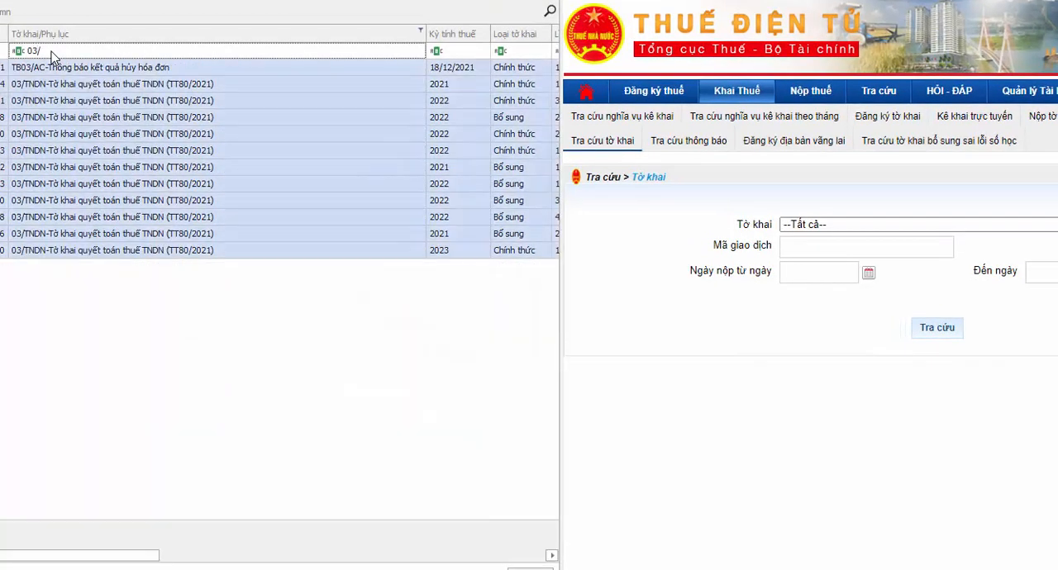
{"action": "type", "text": "03/tnd"}
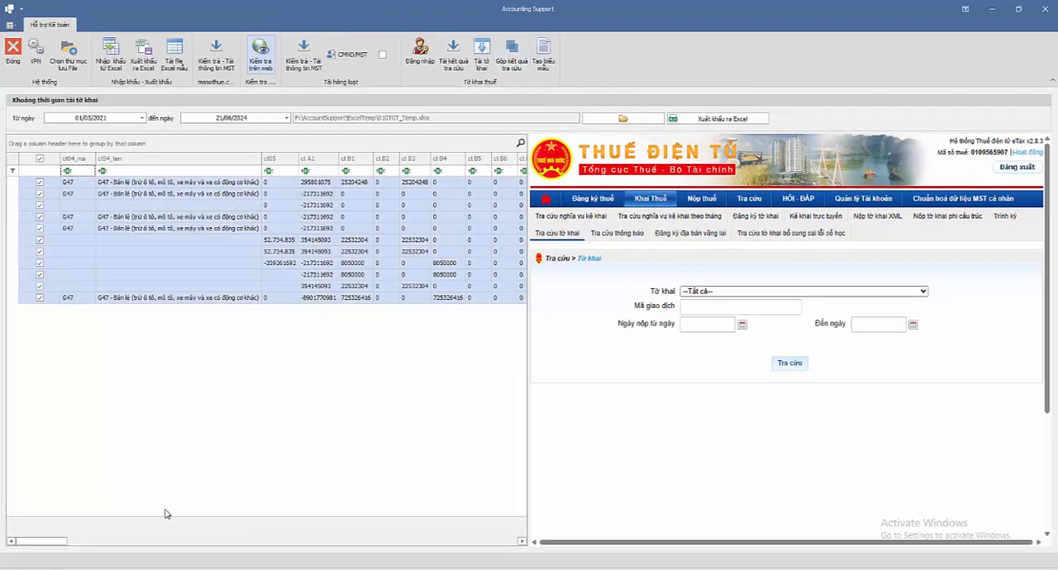
{"action": "left_click_drag", "start_coordinate": [50, 545], "coordinate": [37, 568]}
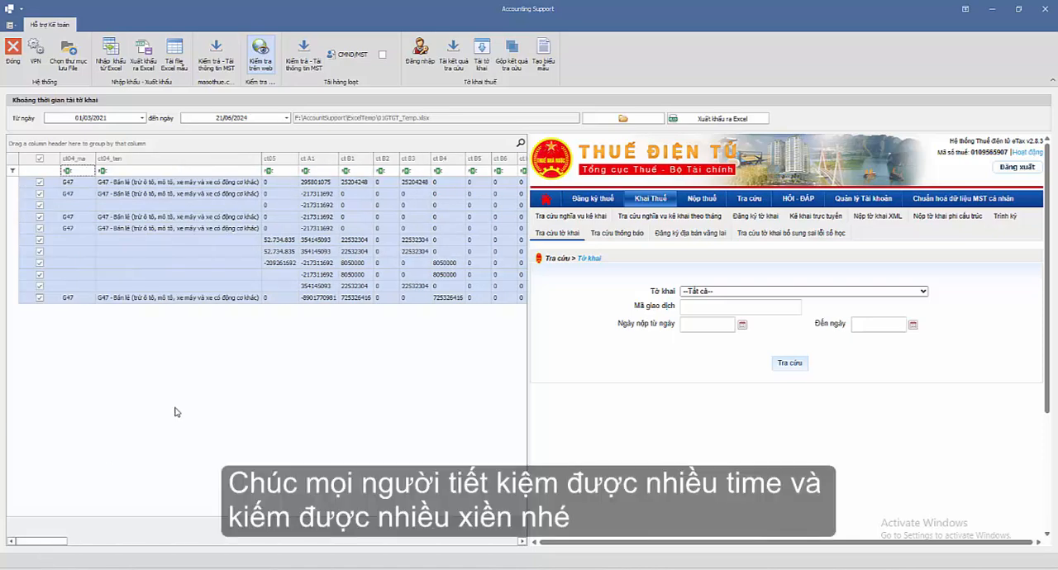